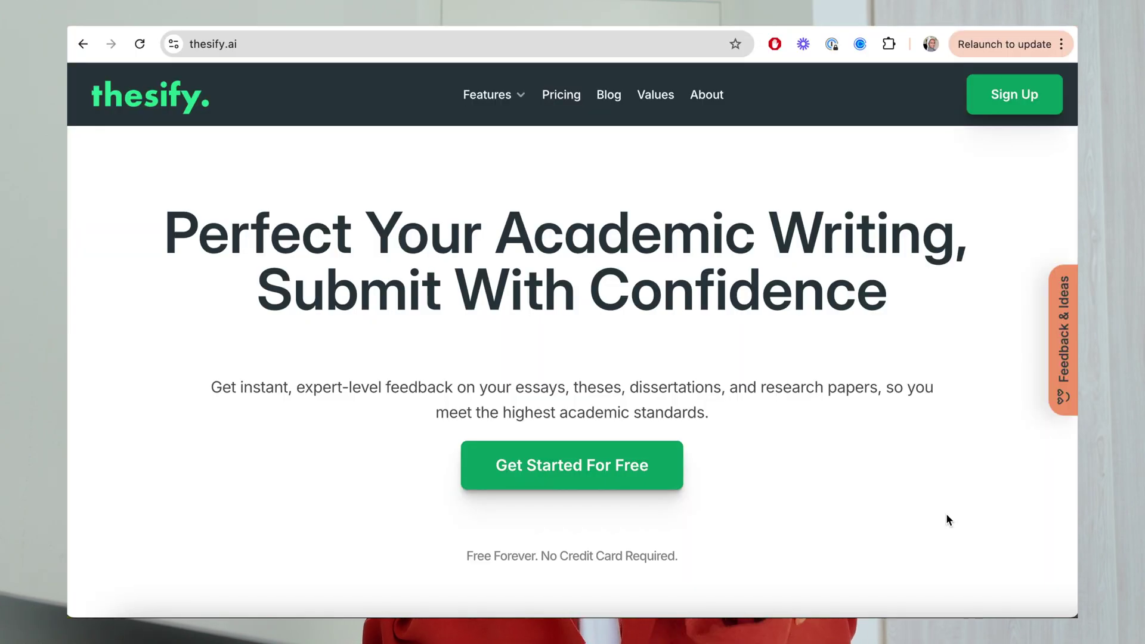
Look through the thesify home page from the headline through the product preview to the university logos.
scroll(947, 519, down, 2)
scroll(947, 518, down, 3)
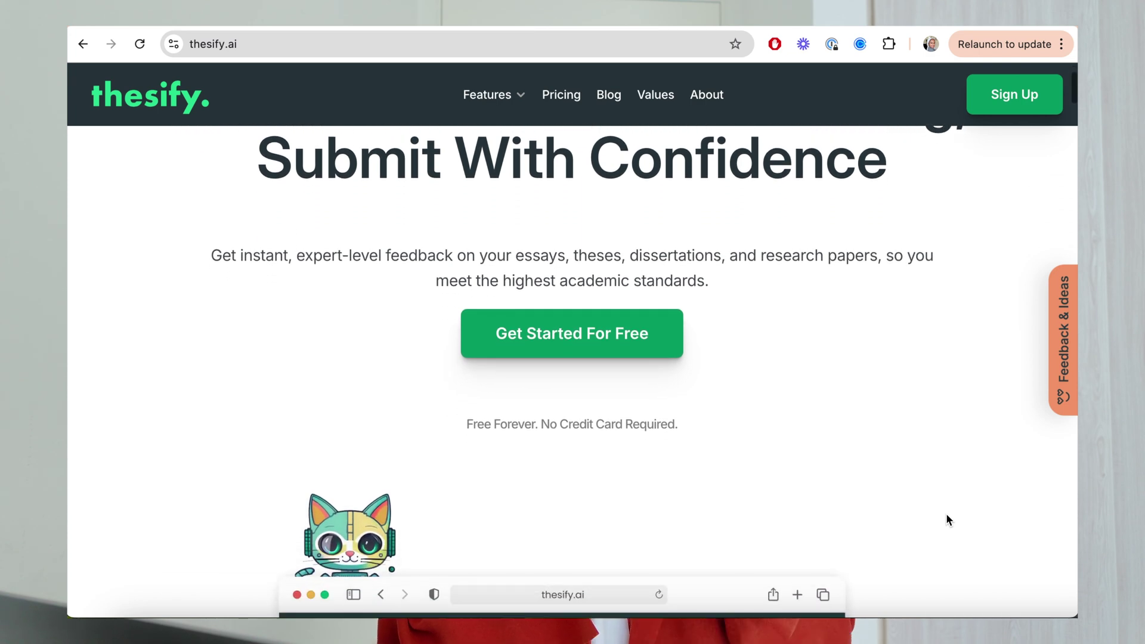
scroll(947, 519, down, 3)
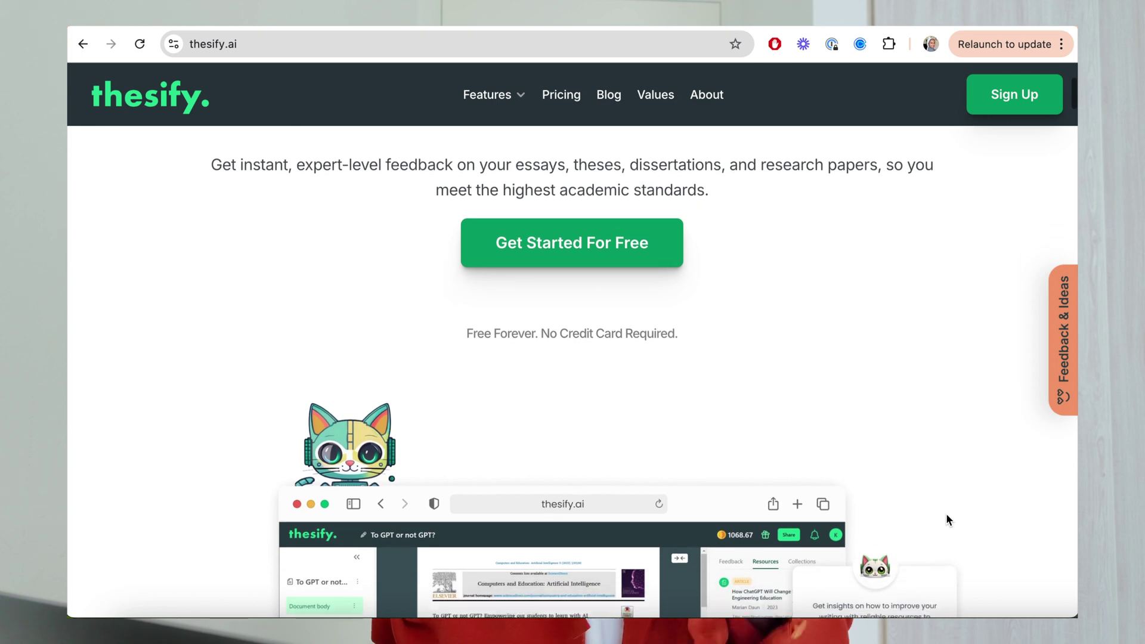
scroll(947, 518, down, 3)
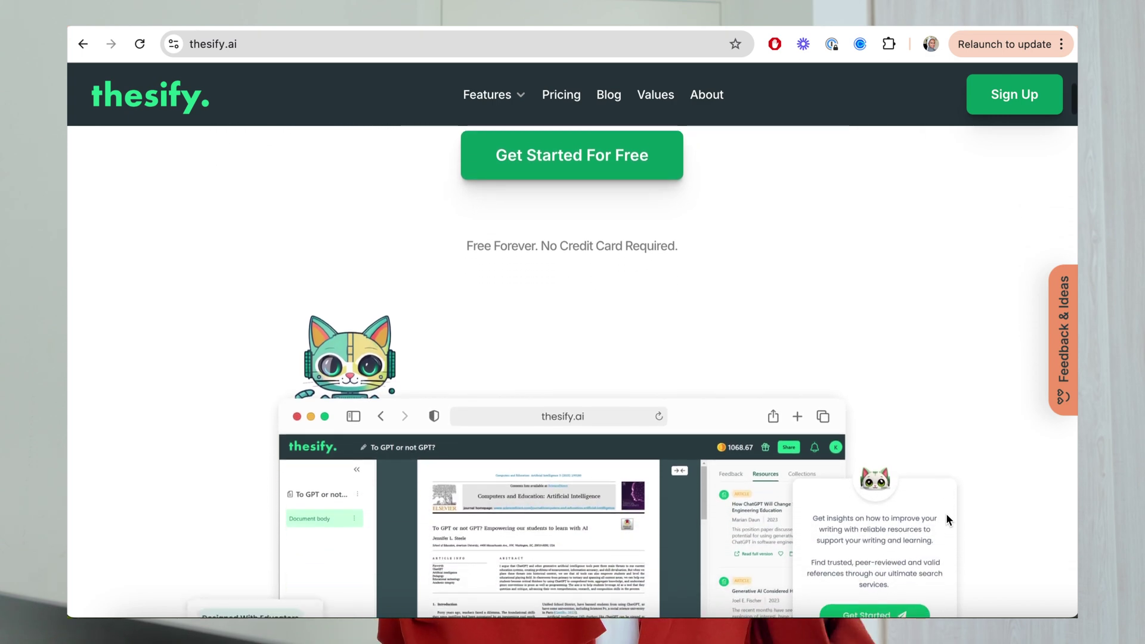
scroll(947, 519, down, 2)
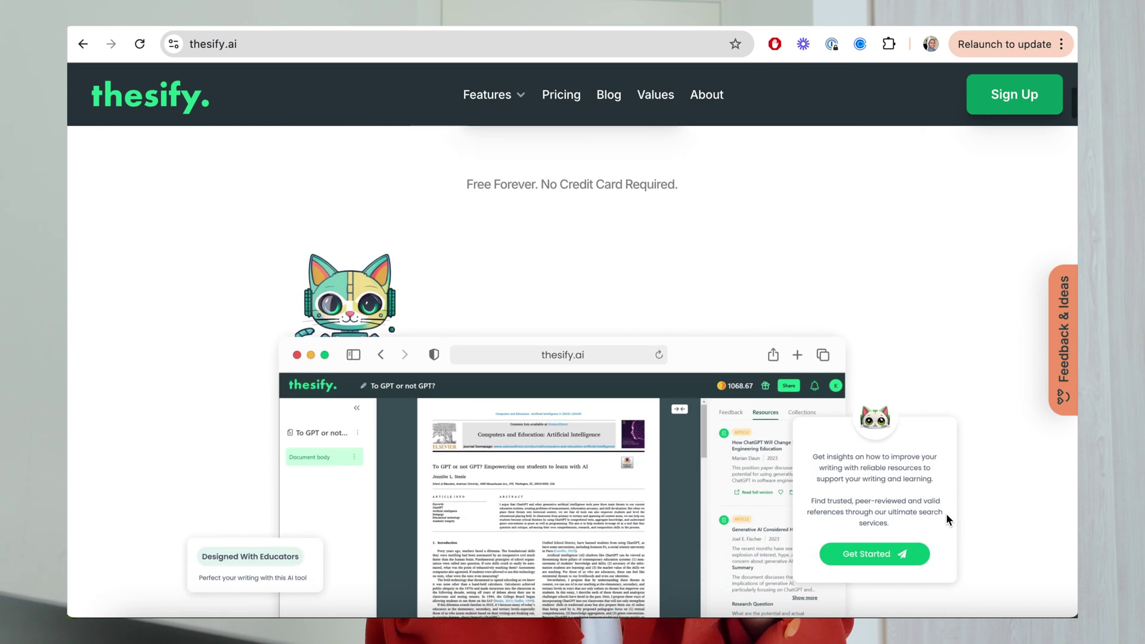
scroll(946, 519, down, 2)
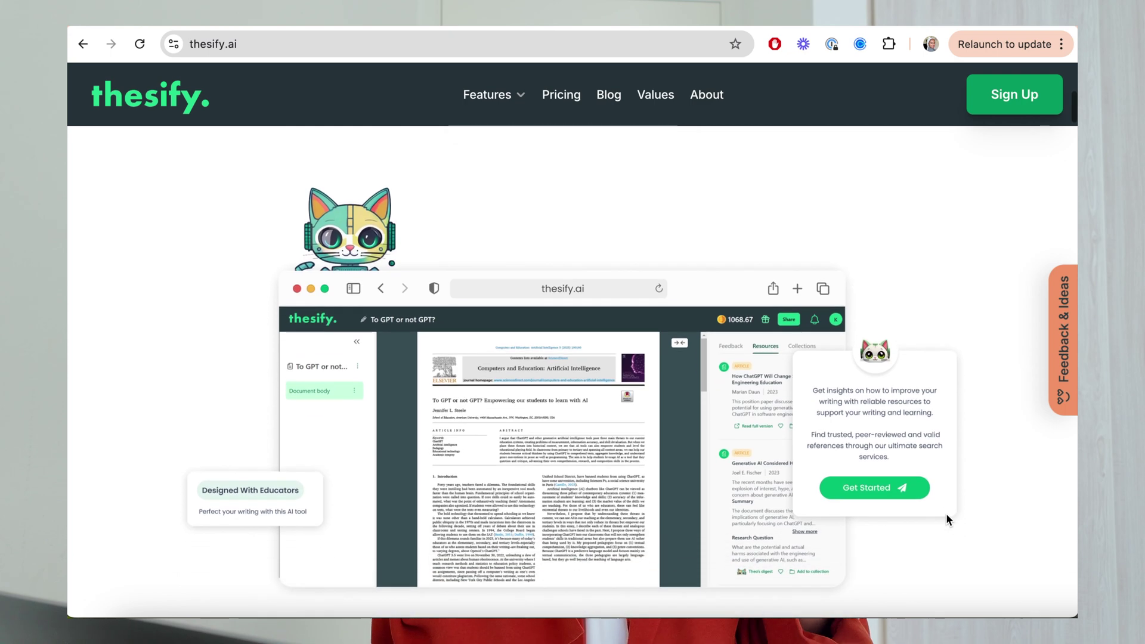
scroll(947, 518, down, 3)
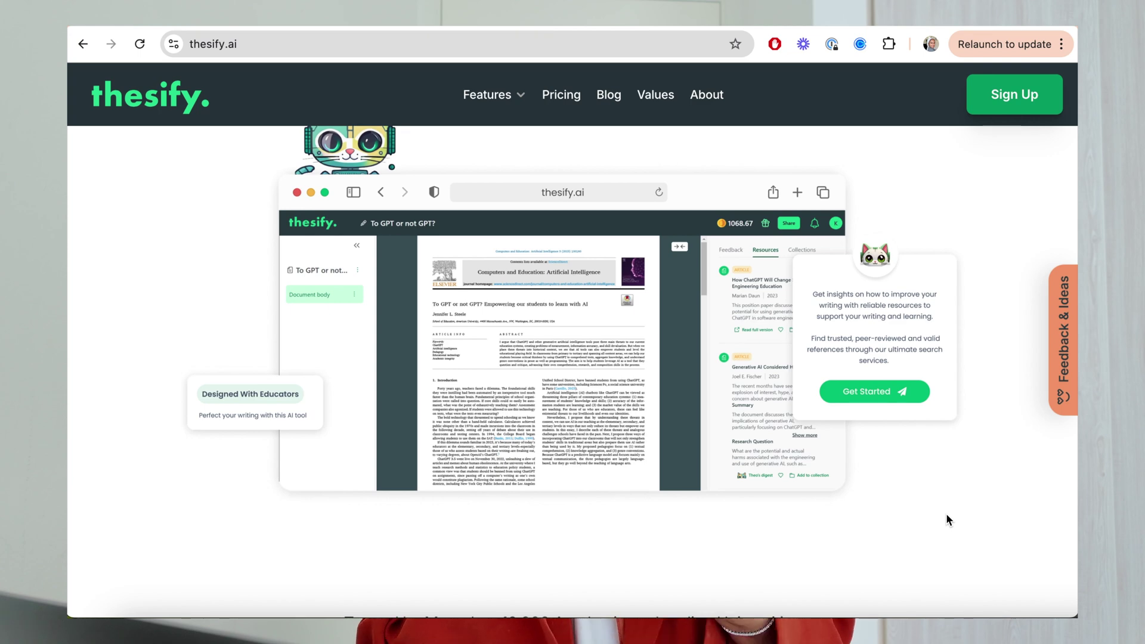
scroll(947, 519, down, 3)
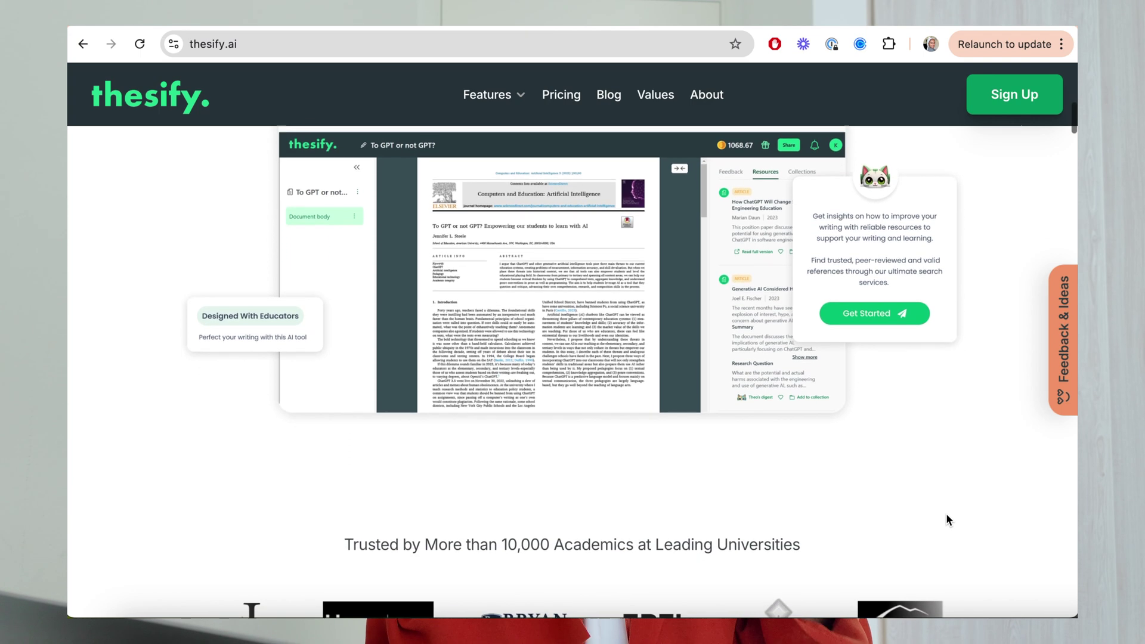
scroll(946, 519, down, 3)
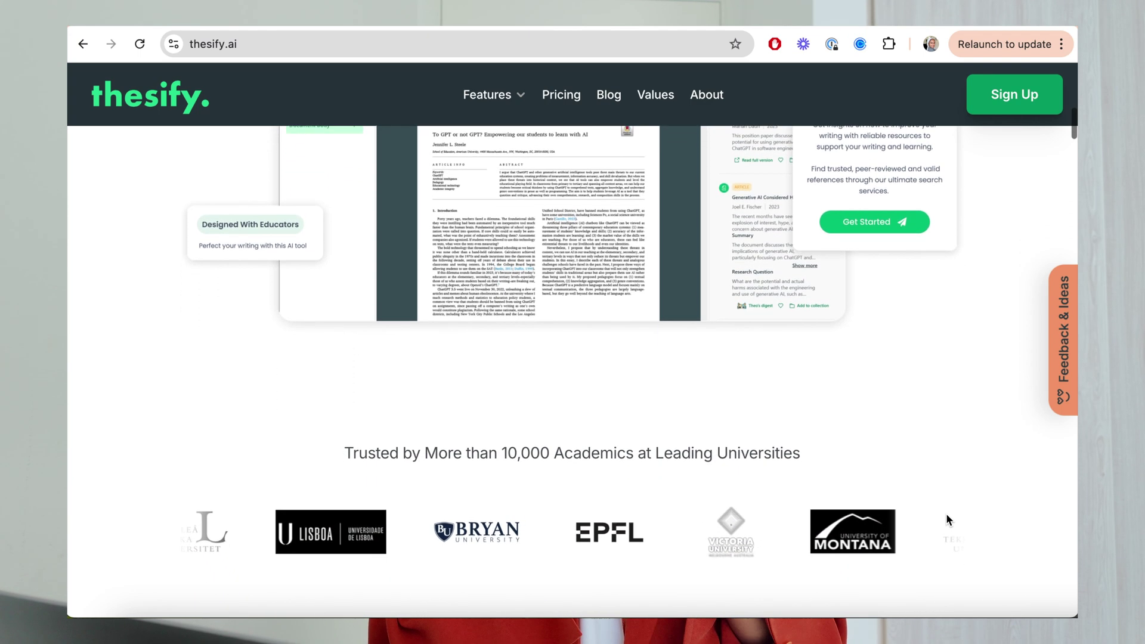
scroll(947, 519, down, 2)
scroll(947, 519, down, 3)
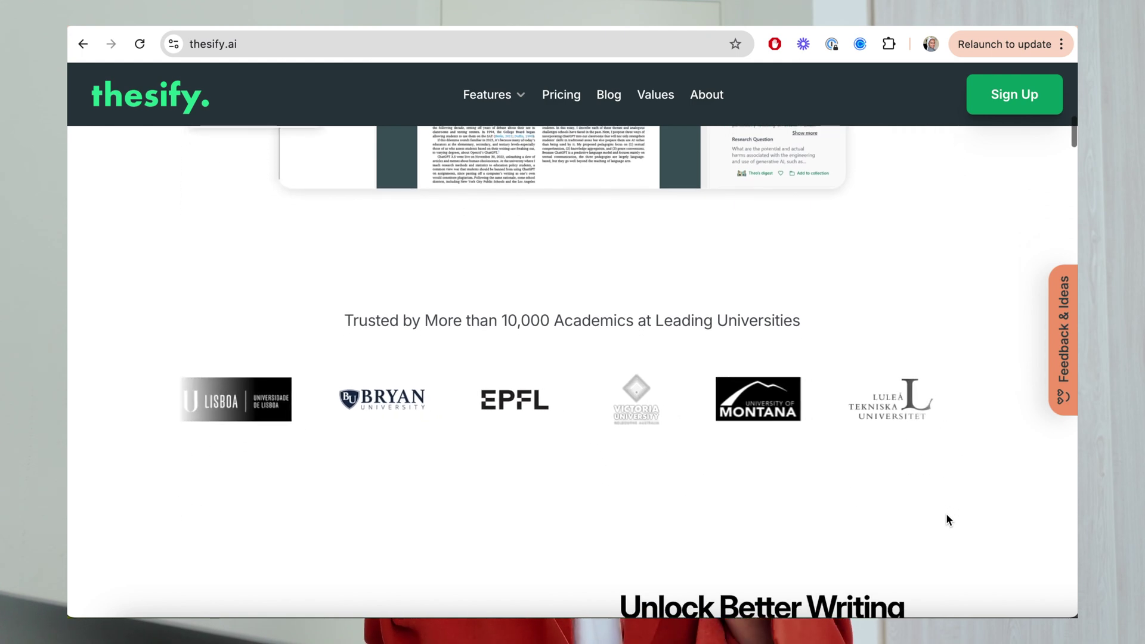
scroll(946, 516, down, 2)
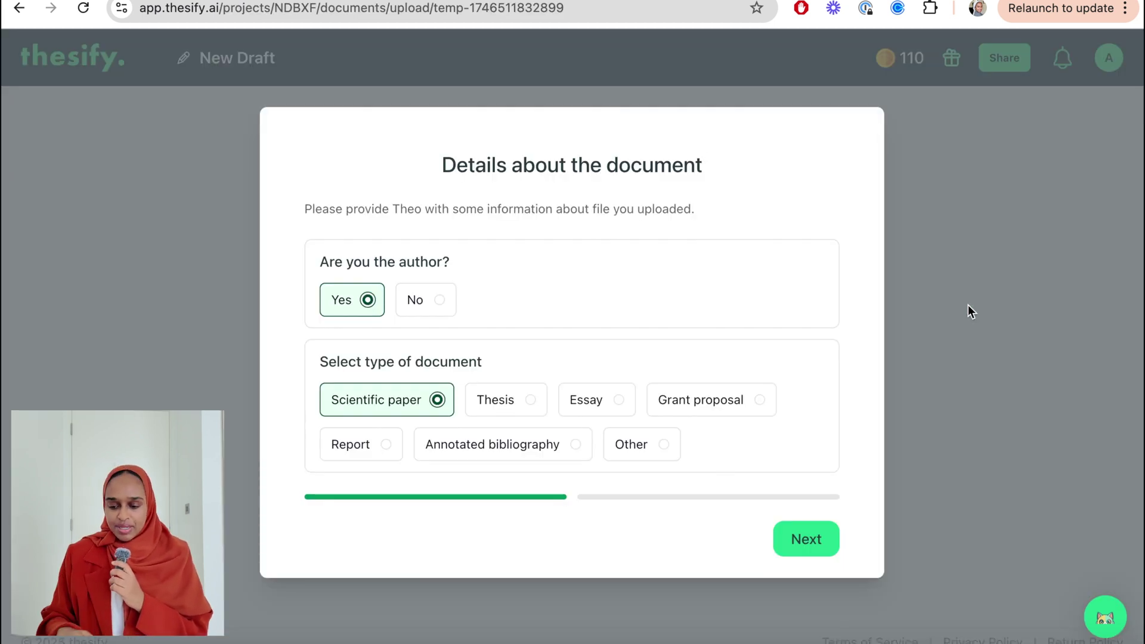
Set the uploaded document's type to Essay and continue to the essay details.
click(618, 400)
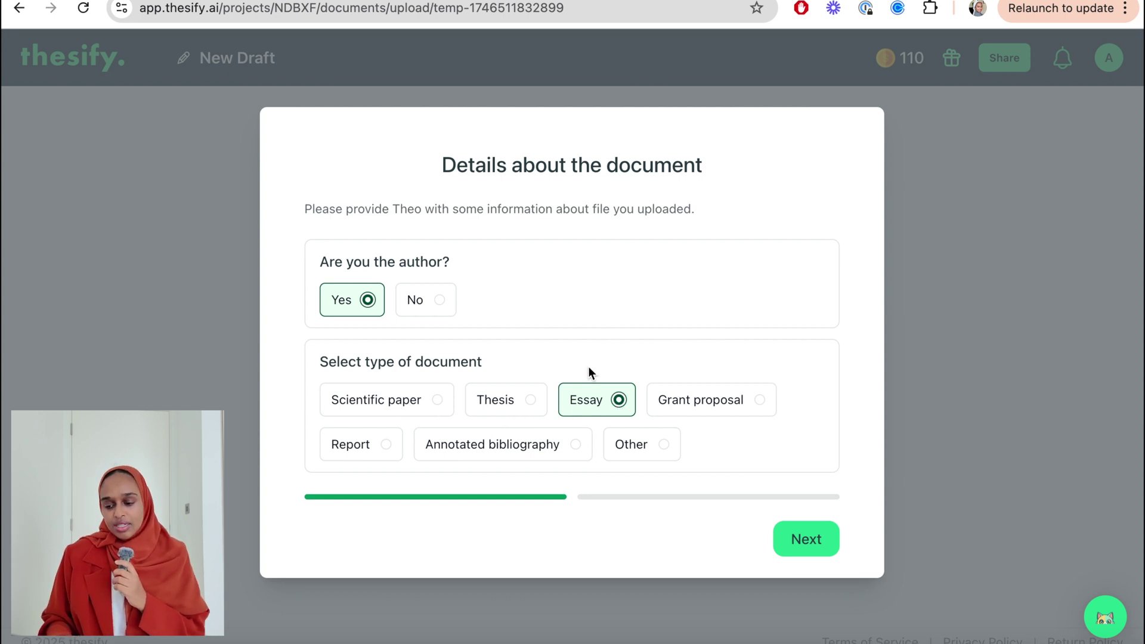
click(803, 540)
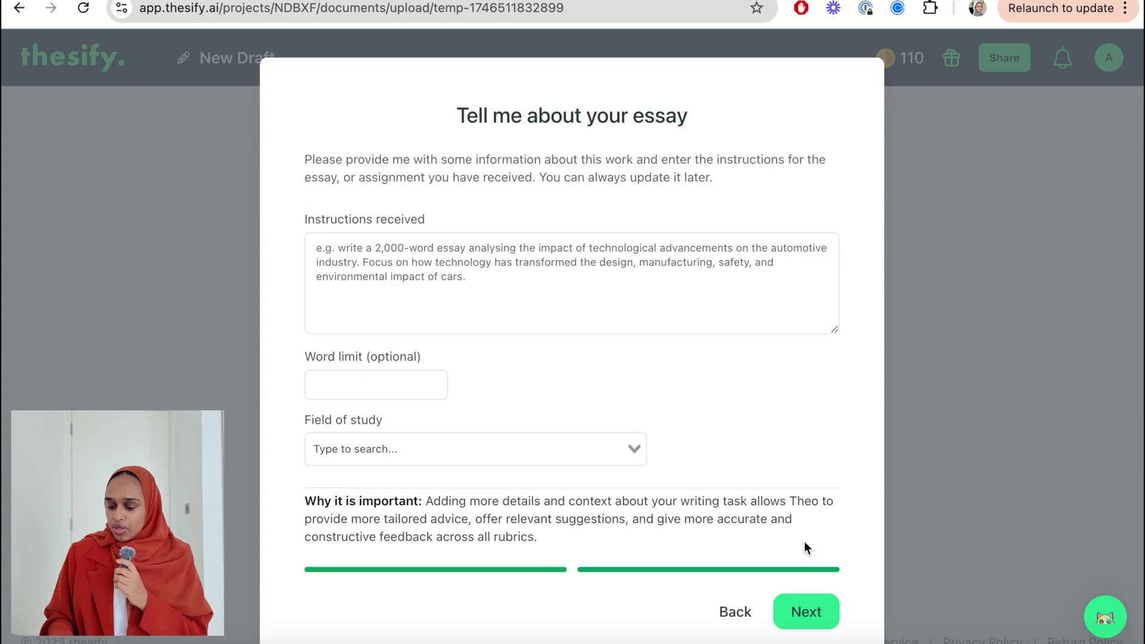
Enter instructions for a 4000 word essay on AI based triage systems and patient safety, word limit 4000 and field Health Professions, and submit.
click(545, 283)
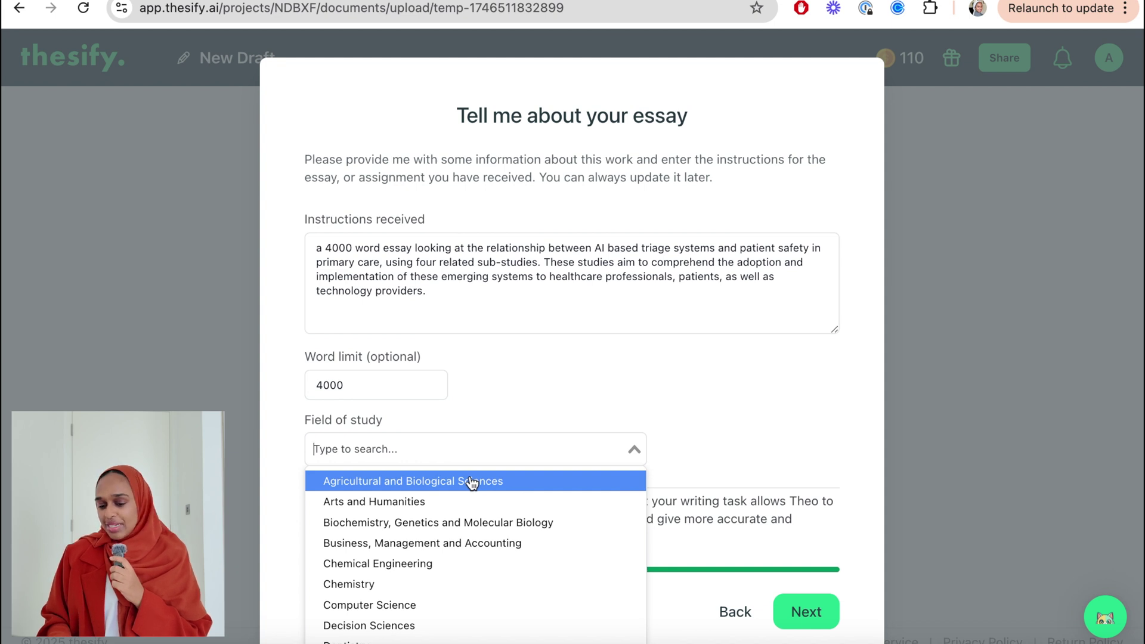
scroll(471, 482, down, 2)
scroll(471, 482, up, 1)
scroll(472, 482, down, 6)
scroll(472, 482, down, 1)
click(471, 483)
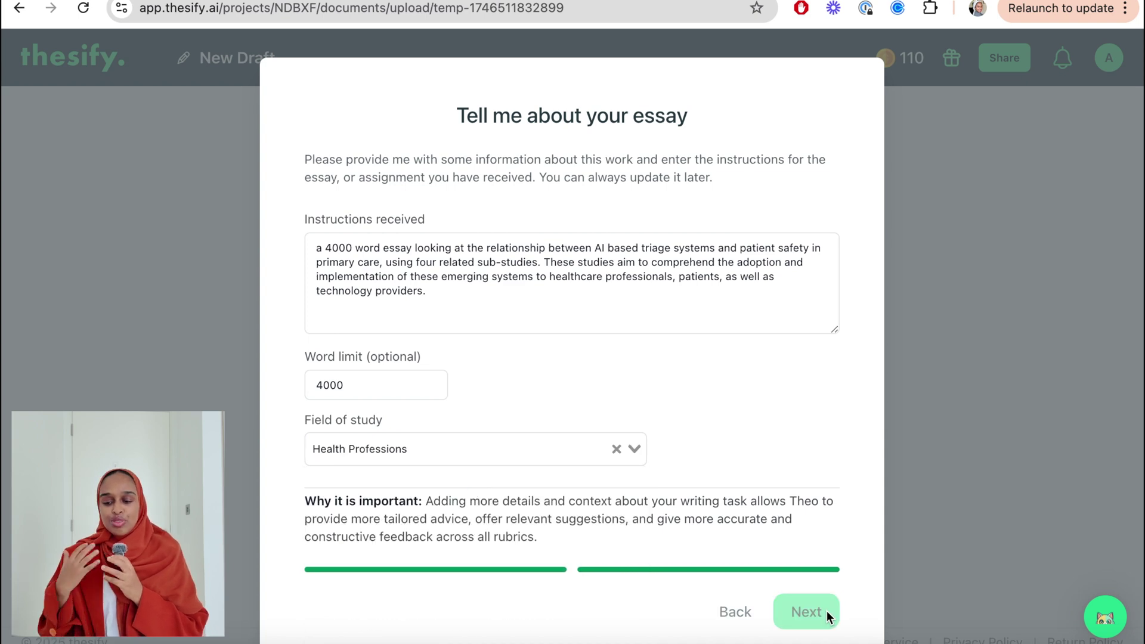
click(826, 611)
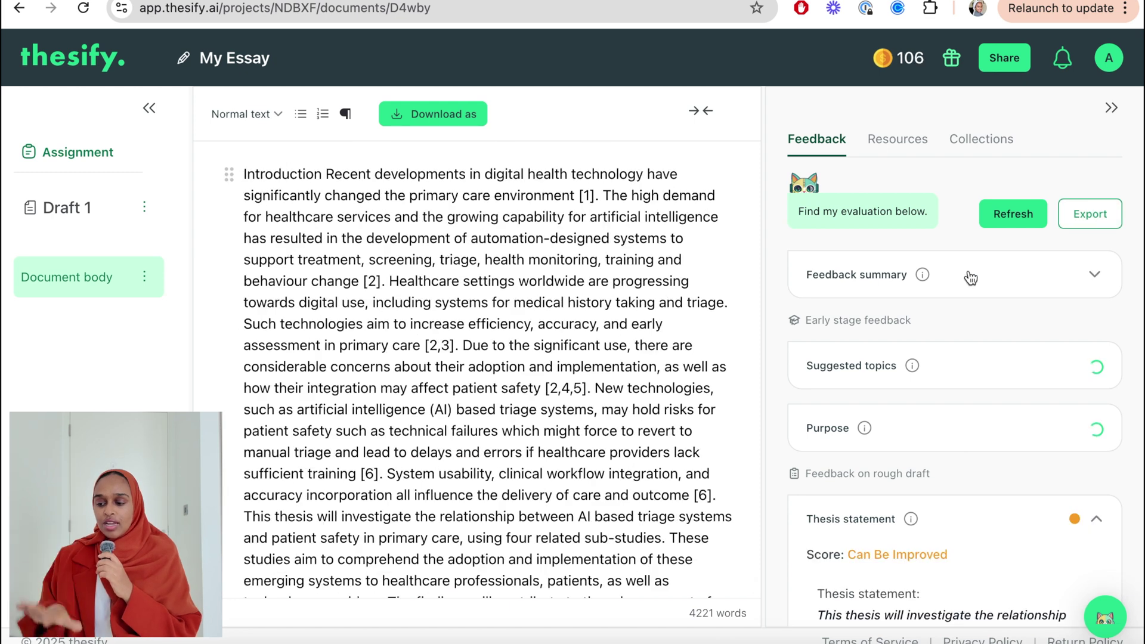
Expand the feedback summary and read what works well, what can be improved and the overall assessment.
click(969, 273)
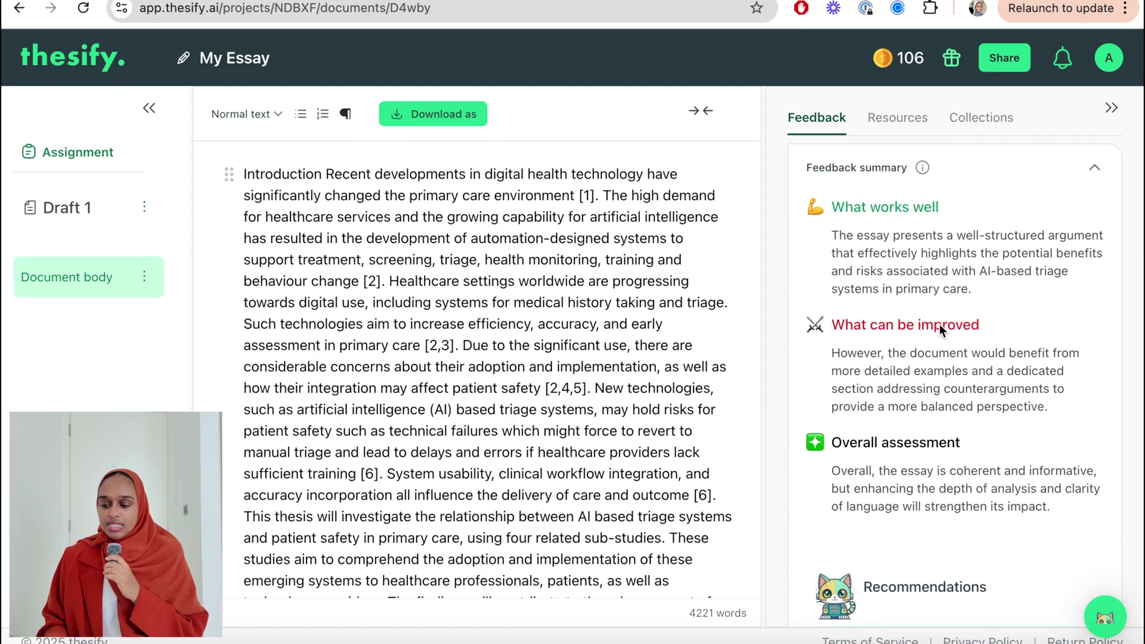
scroll(933, 433, down, 1)
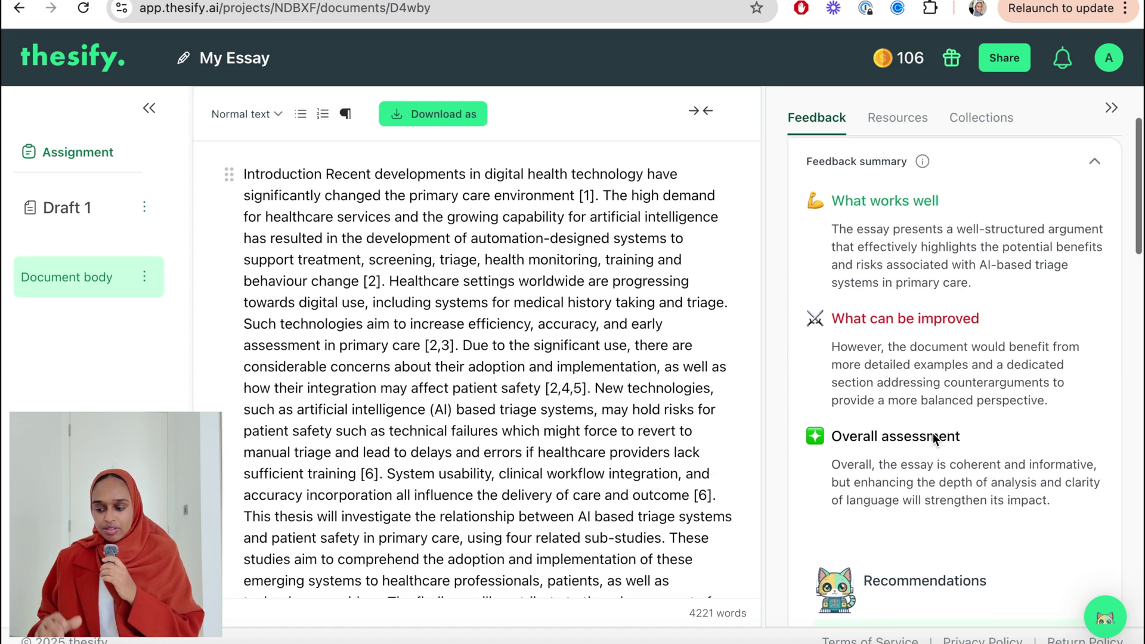
scroll(891, 313, up, 1)
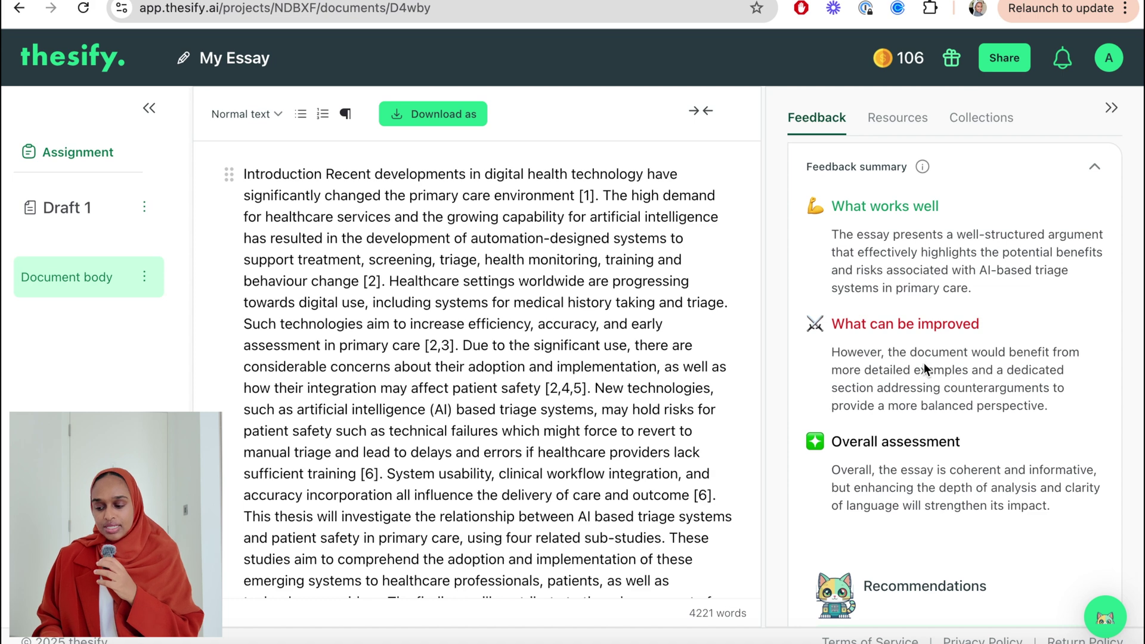
scroll(924, 363, down, 2)
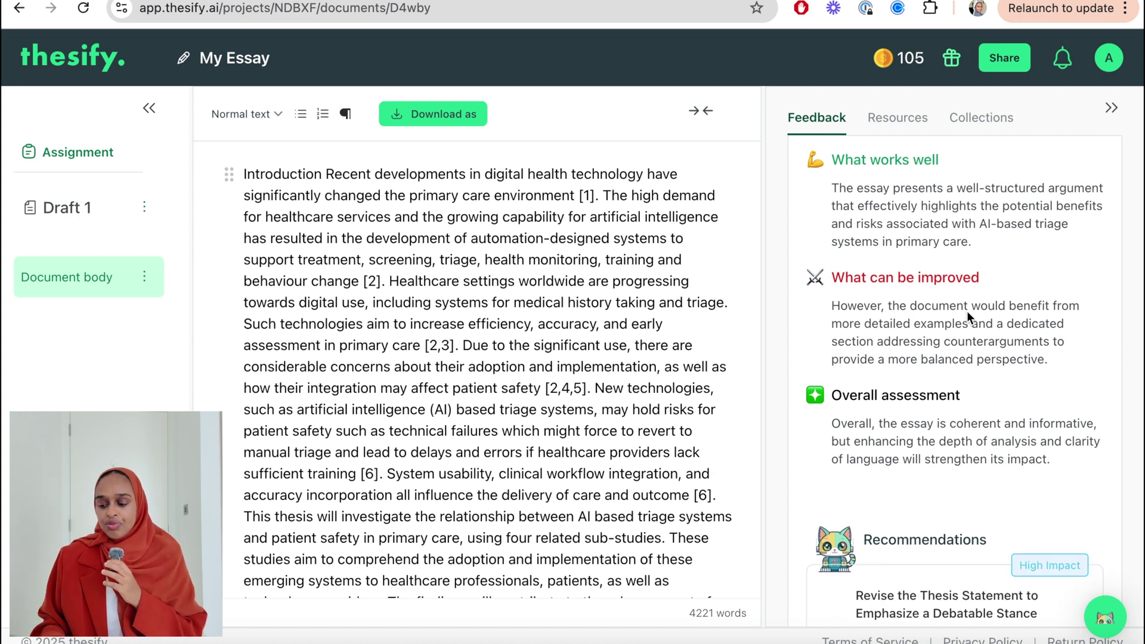
Read the high-impact recommendations in the feedback summary and collapse the summary.
scroll(967, 310, down, 5)
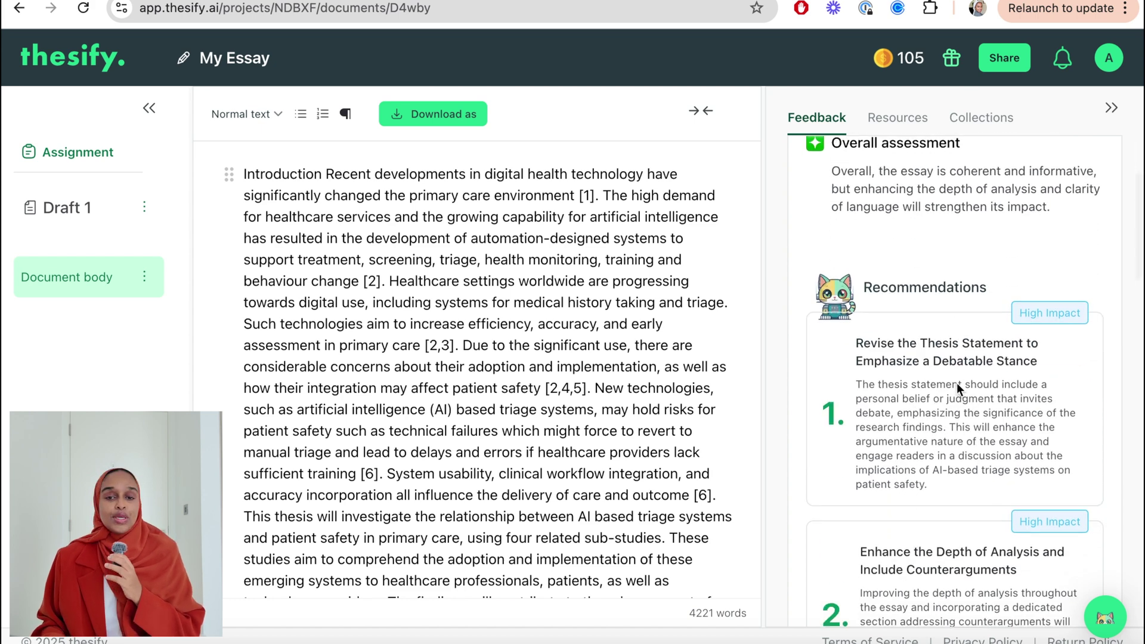
scroll(956, 311, down, 1)
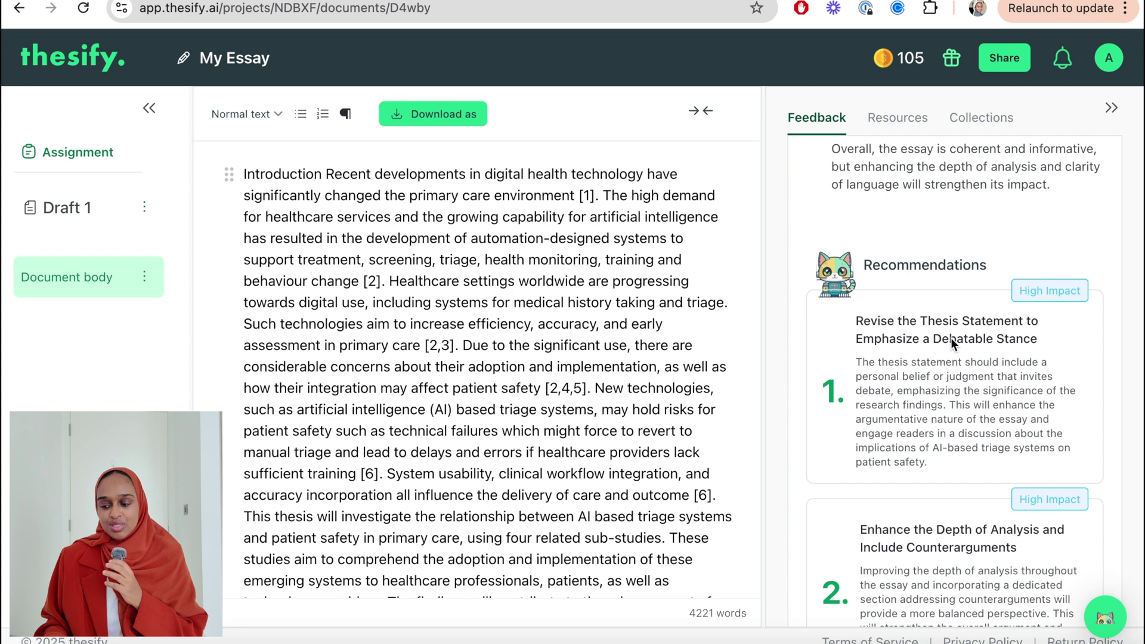
scroll(1004, 345, down, 1)
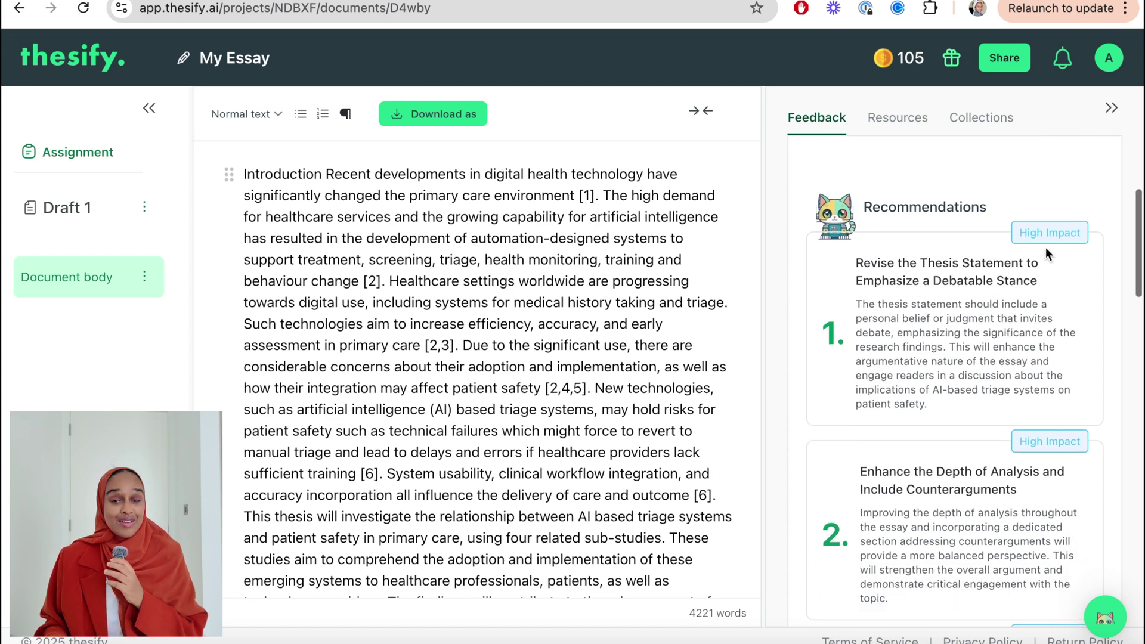
scroll(978, 352, down, 2)
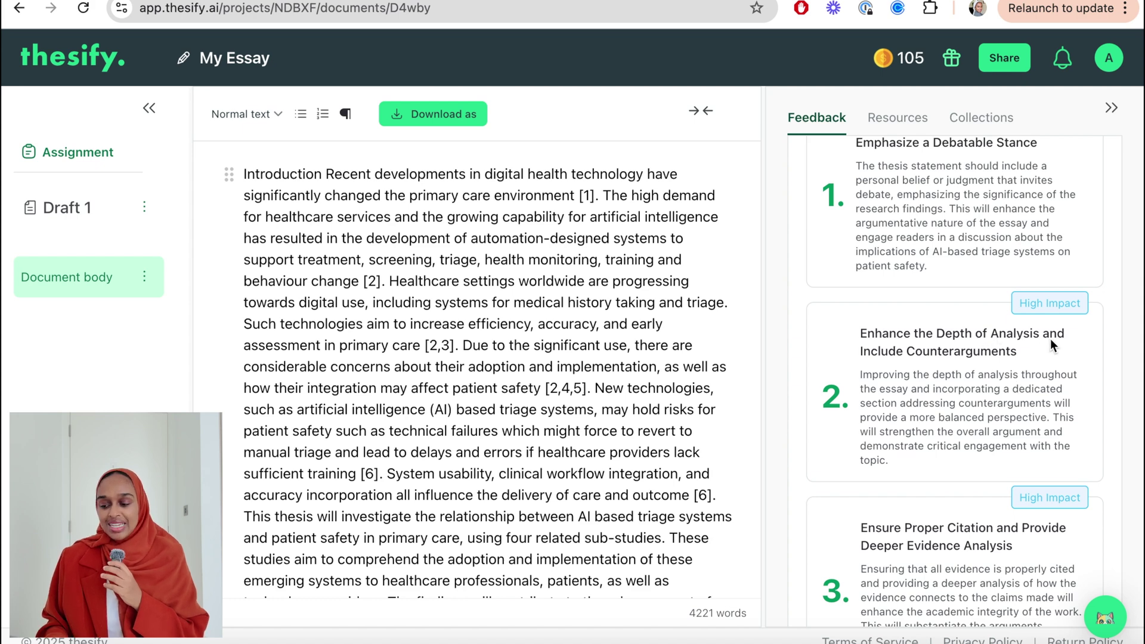
scroll(1050, 339, down, 3)
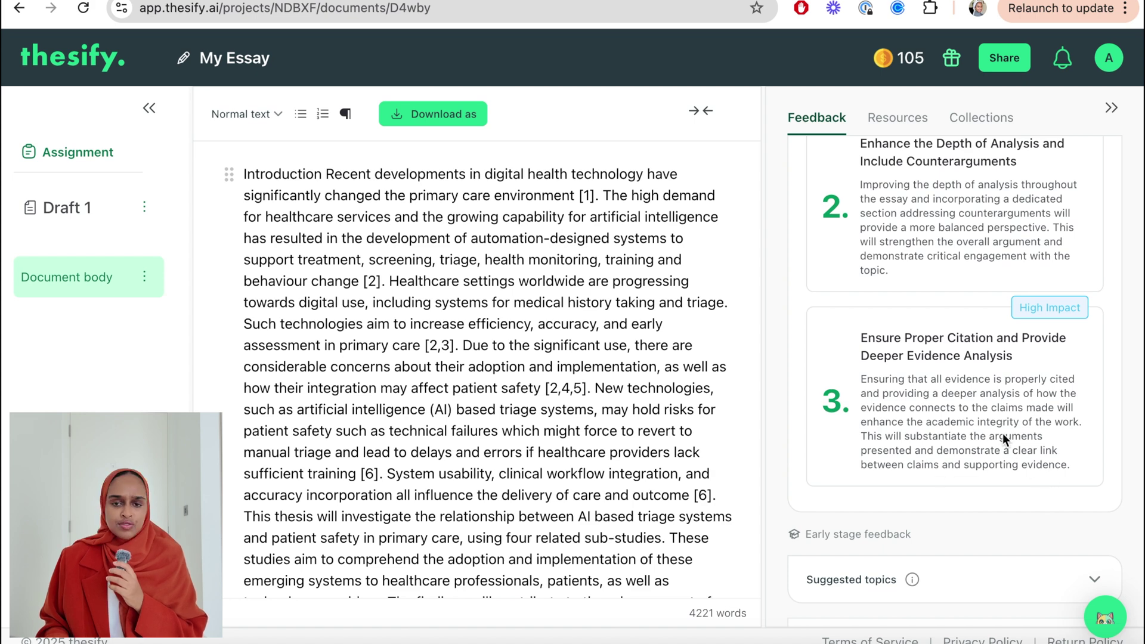
scroll(1003, 433, up, 5)
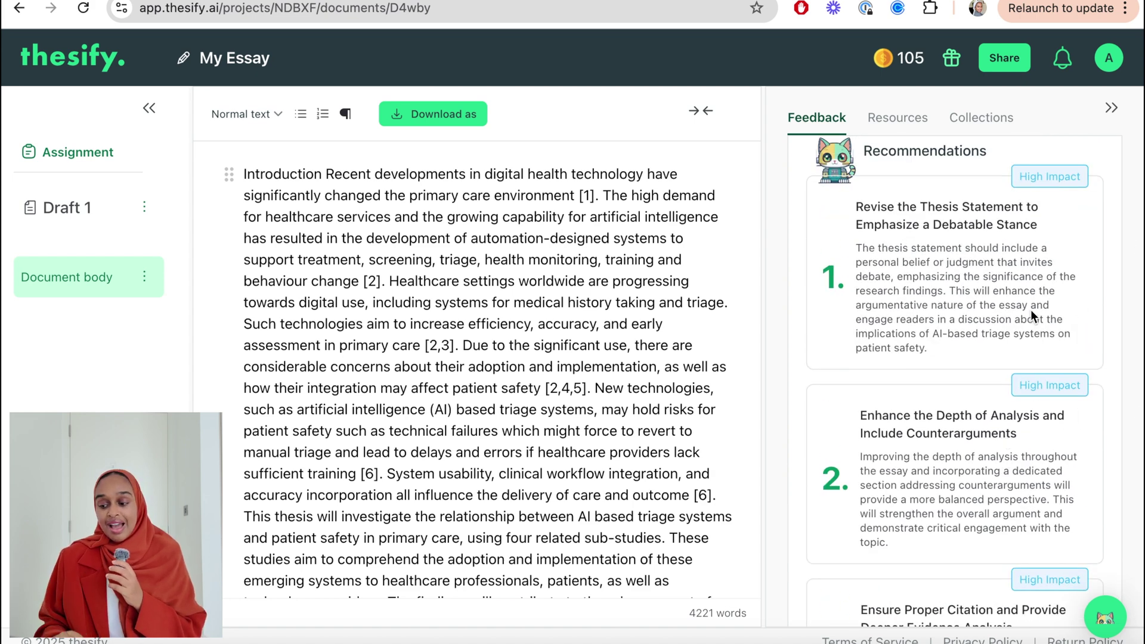
scroll(1030, 310, up, 10)
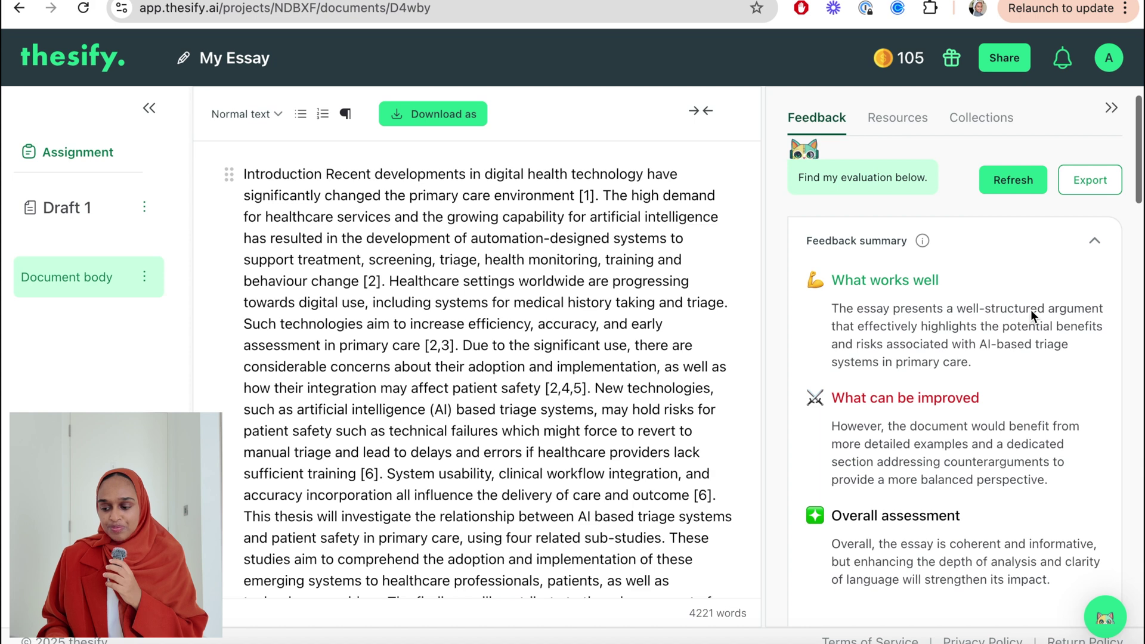
click(1093, 242)
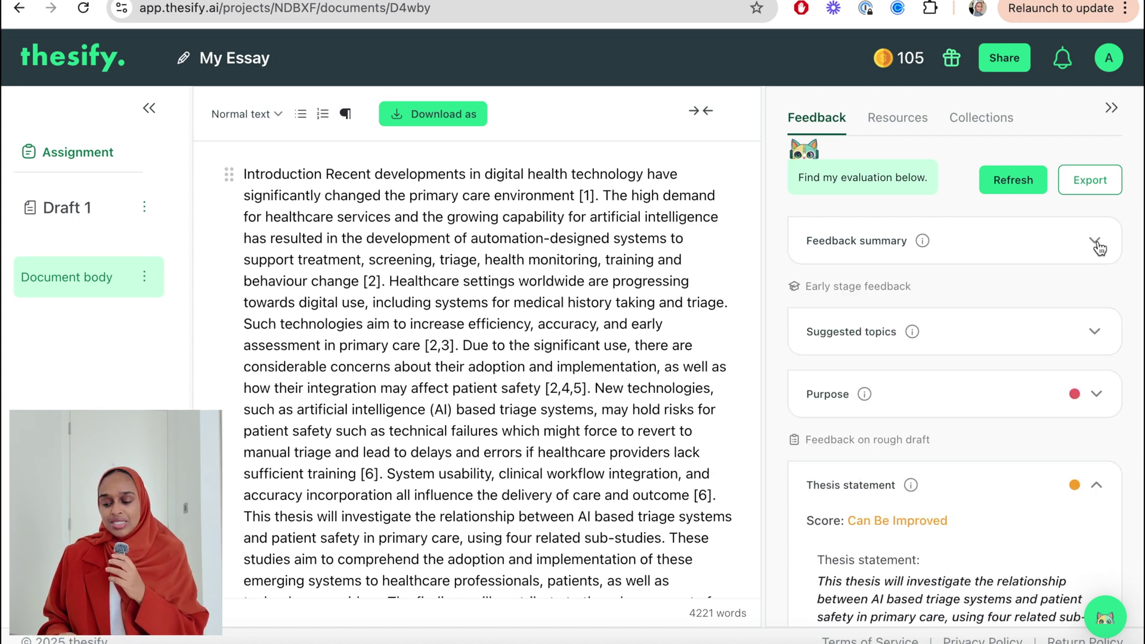
Expand the suggested topics and read the questions and comments listed under Can be improved.
click(1091, 348)
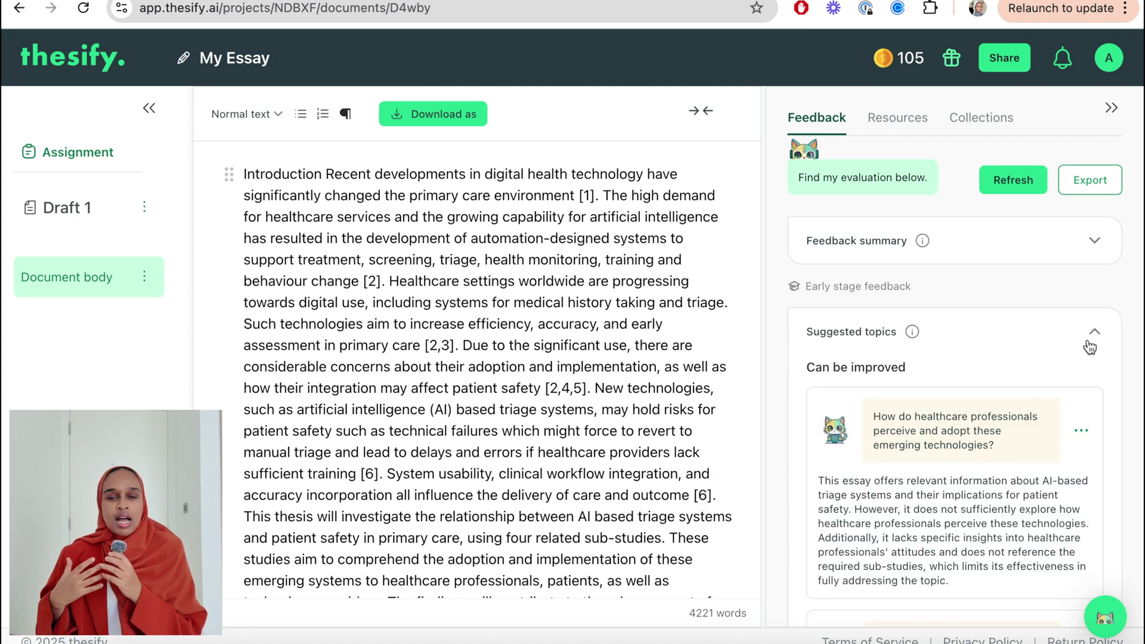
scroll(1088, 345, down, 1)
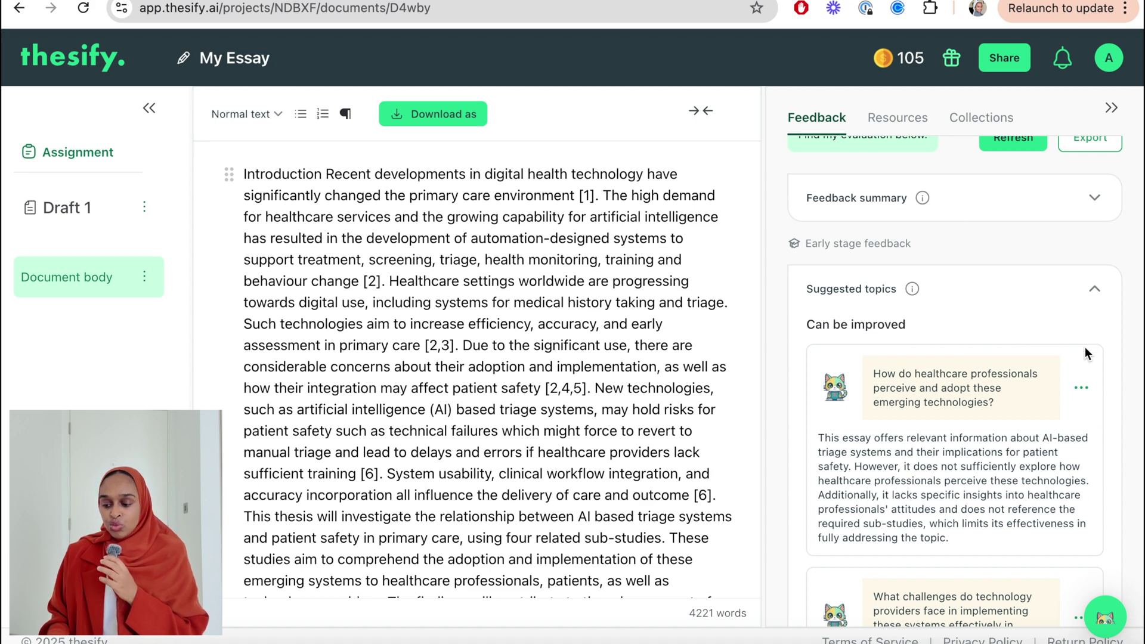
scroll(1013, 387, down, 2)
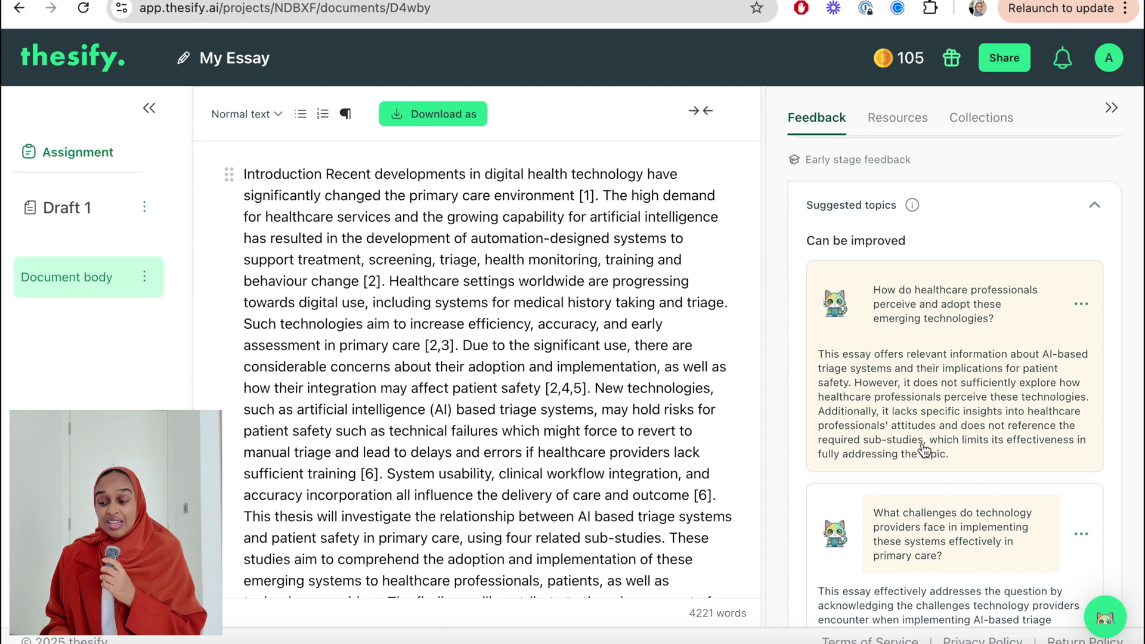
scroll(931, 444, down, 3)
scroll(938, 369, down, 1)
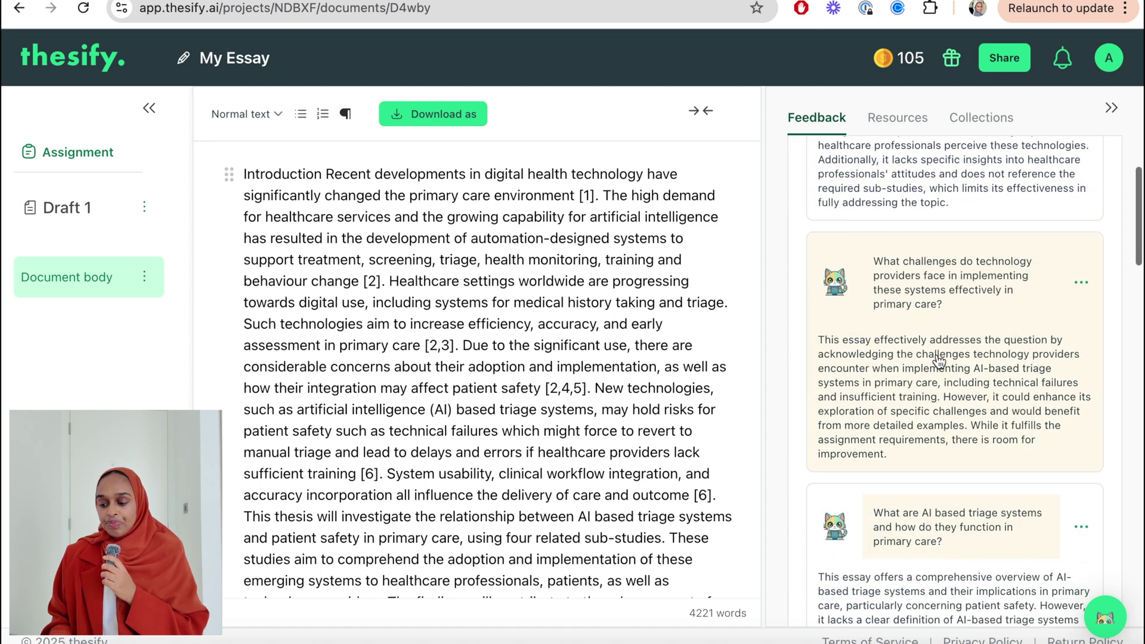
scroll(990, 341, down, 3)
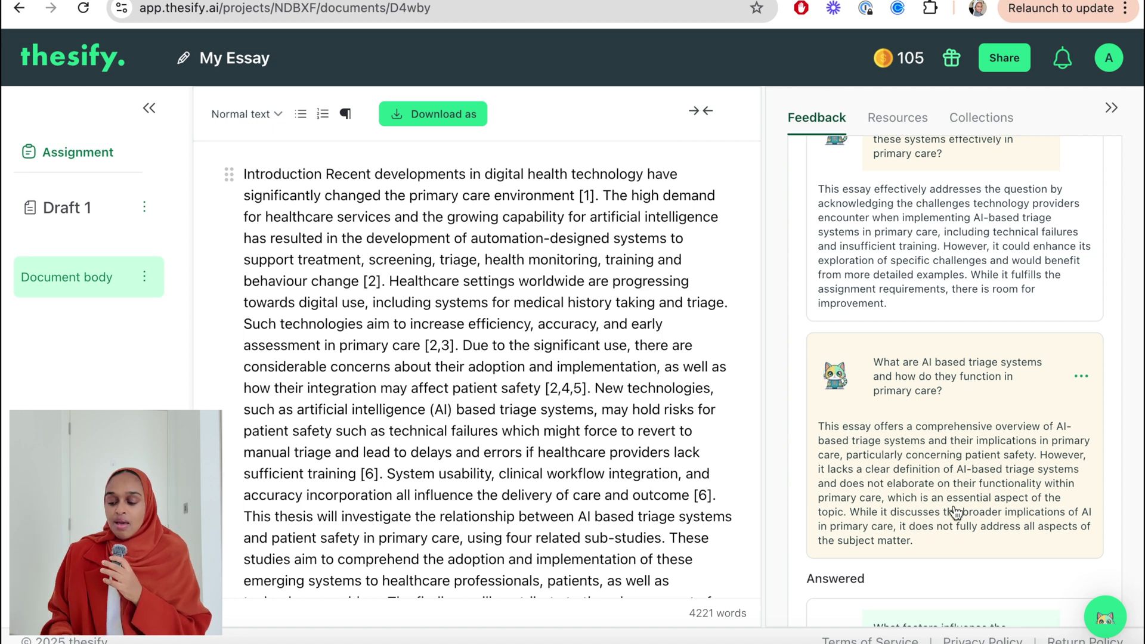
scroll(954, 476, down, 1)
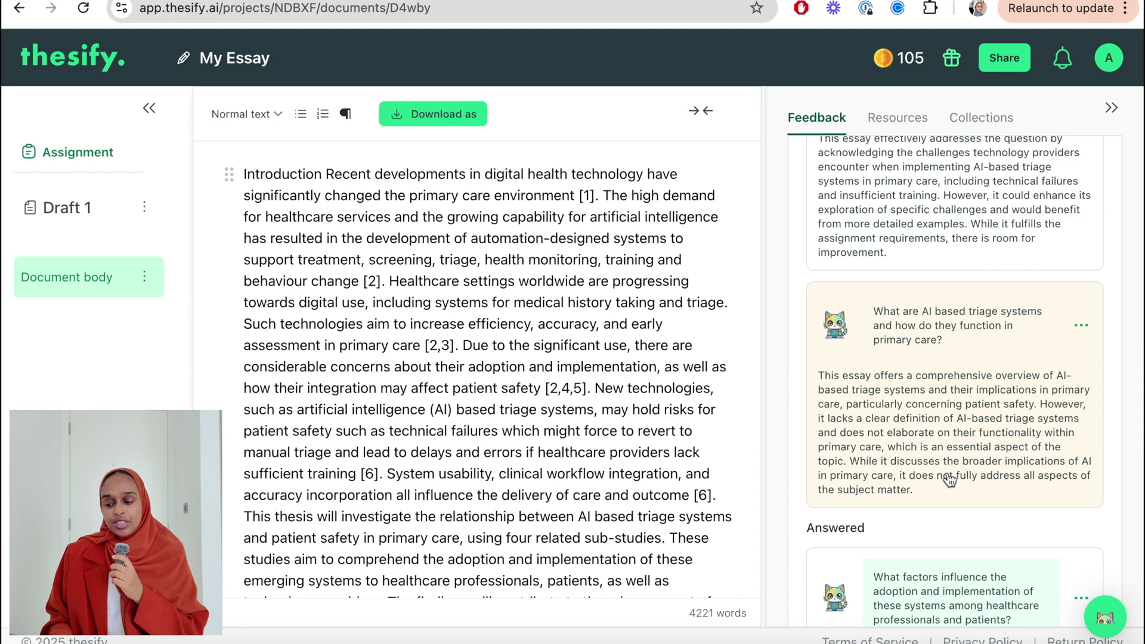
Review the questions and comments listed under Answered in the suggested topics.
scroll(956, 420, down, 4)
scroll(957, 420, up, 10)
scroll(958, 416, down, 6)
scroll(958, 416, down, 10)
scroll(958, 412, up, 6)
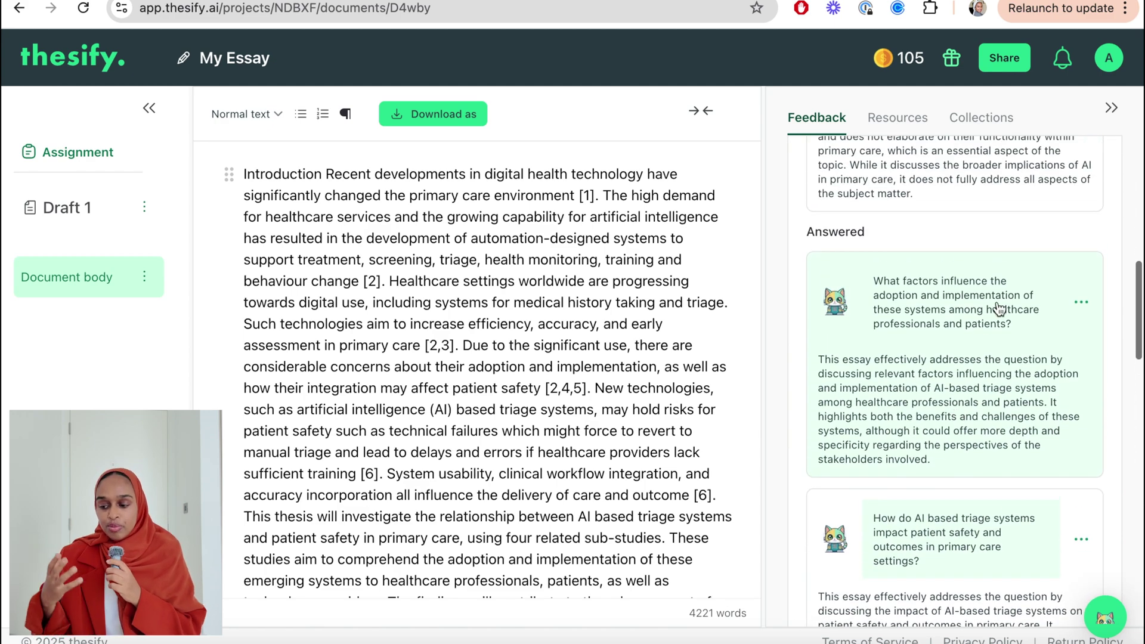
scroll(954, 405, down, 5)
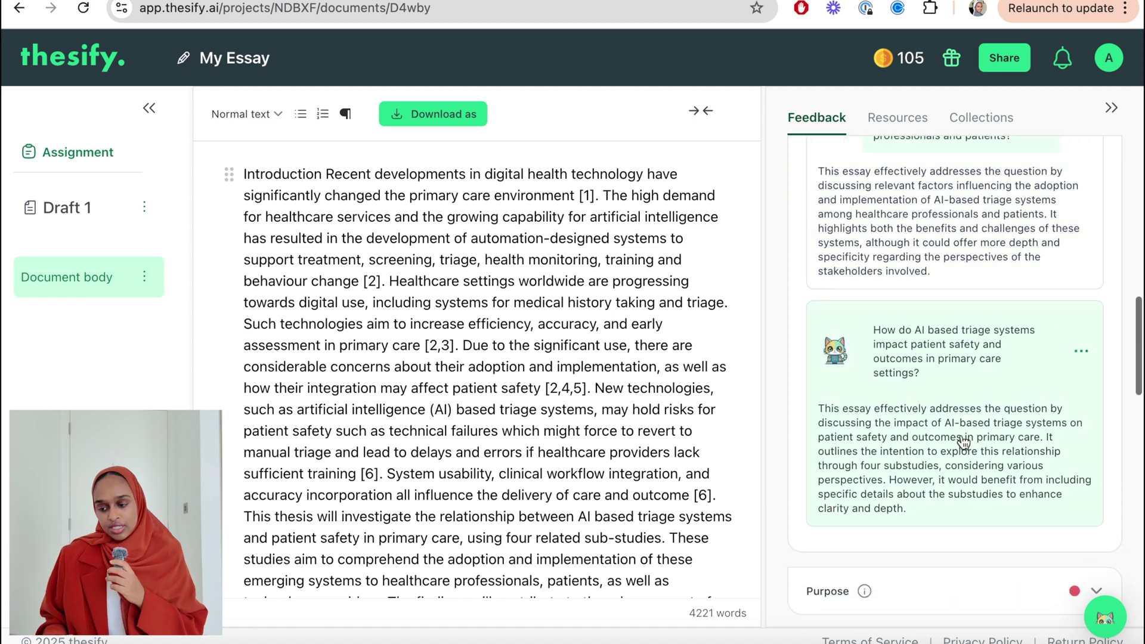
Check the explanation of the Purpose section, expand it and read the criterion on explaining AI-based triage concepts.
mouse_move(865, 266)
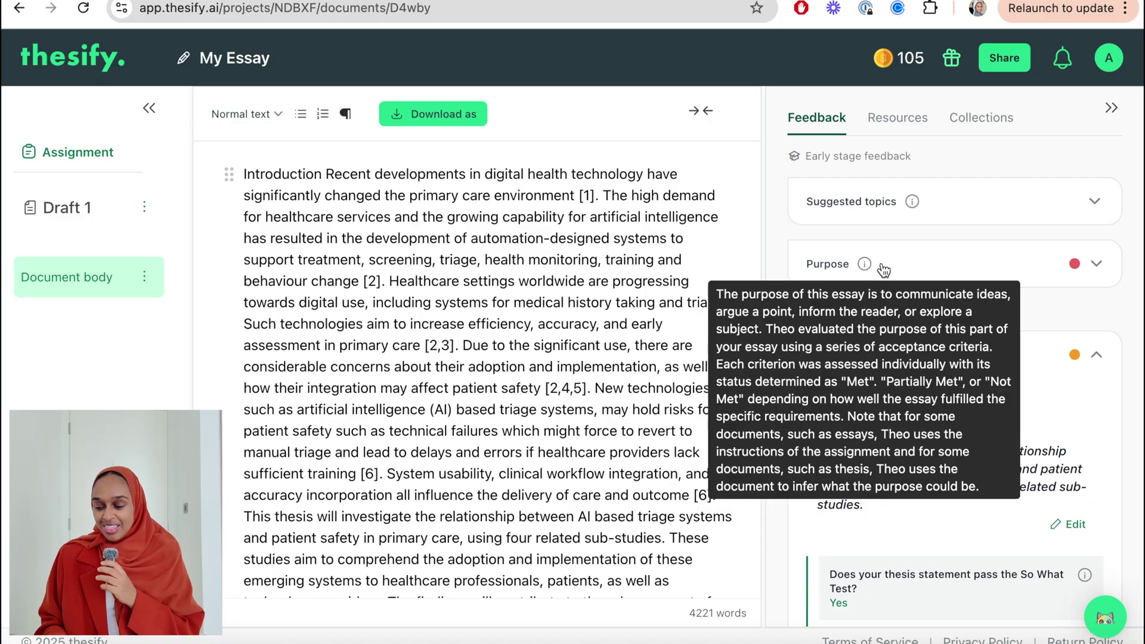
click(1097, 264)
scroll(1048, 356, down, 1)
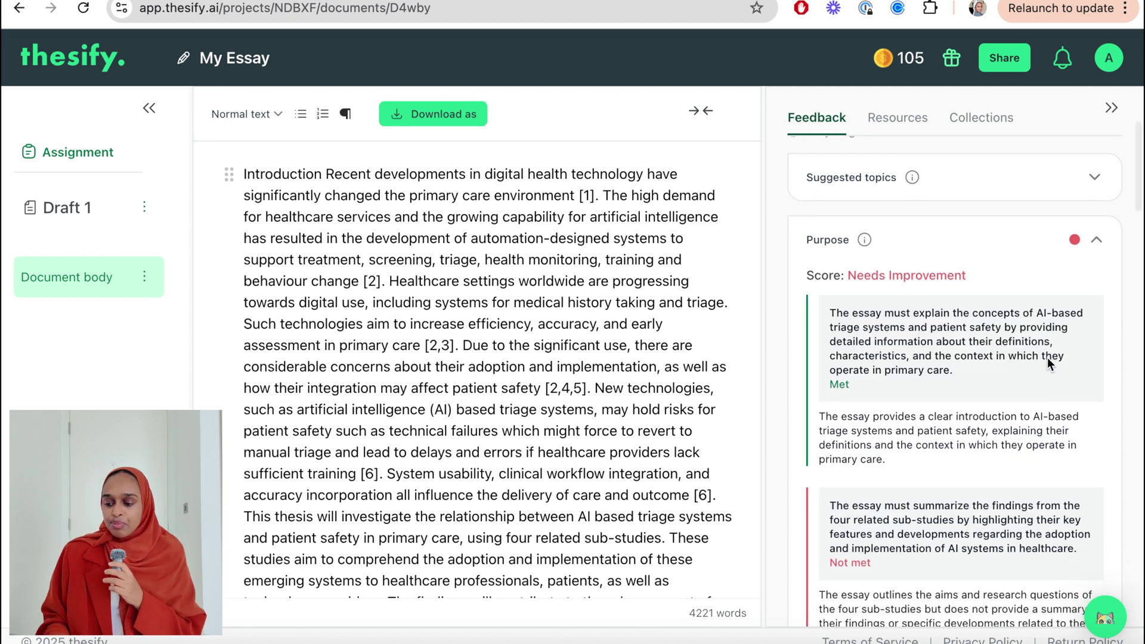
scroll(1046, 355, down, 1)
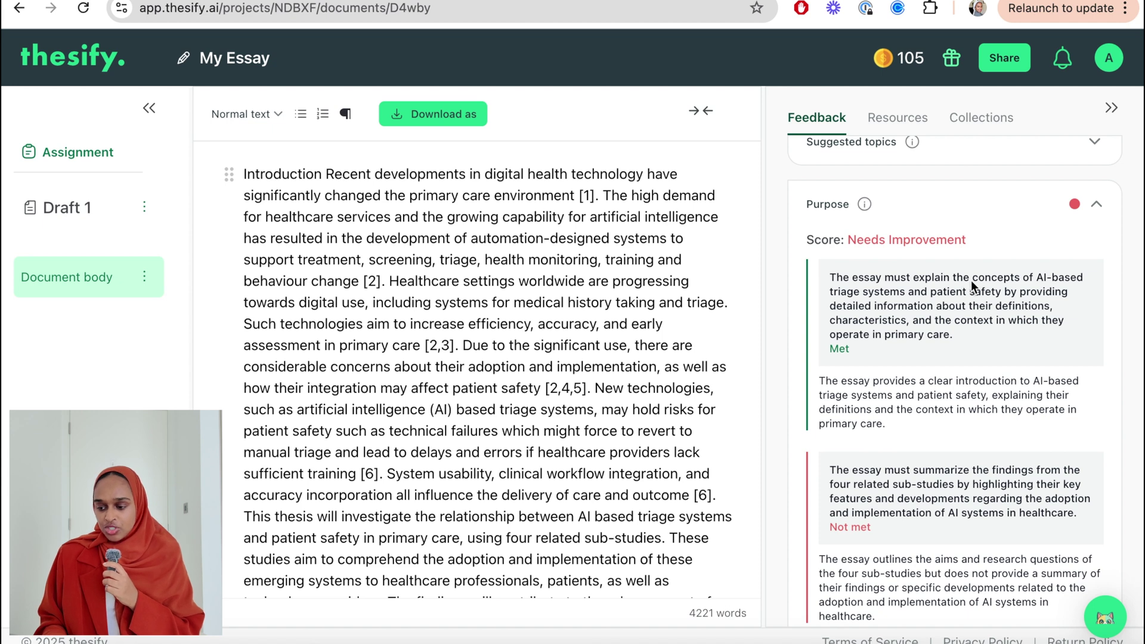
Read the remaining Purpose criteria, from summarizing the sub-study findings to evaluating the effectiveness of AI-based triage systems.
scroll(921, 324, down, 5)
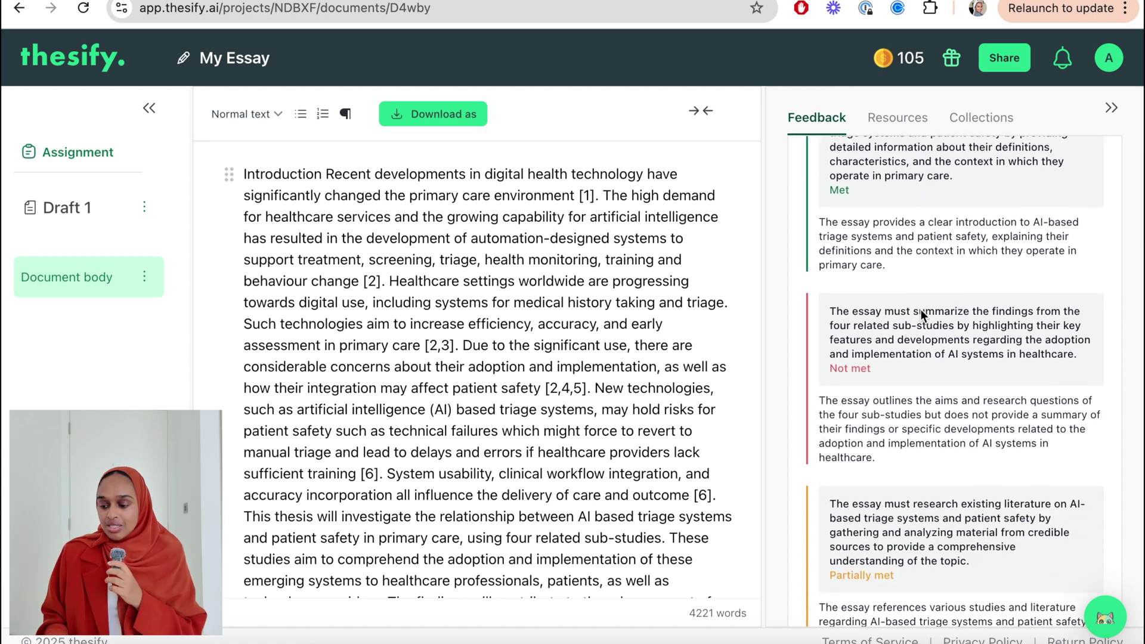
click(964, 328)
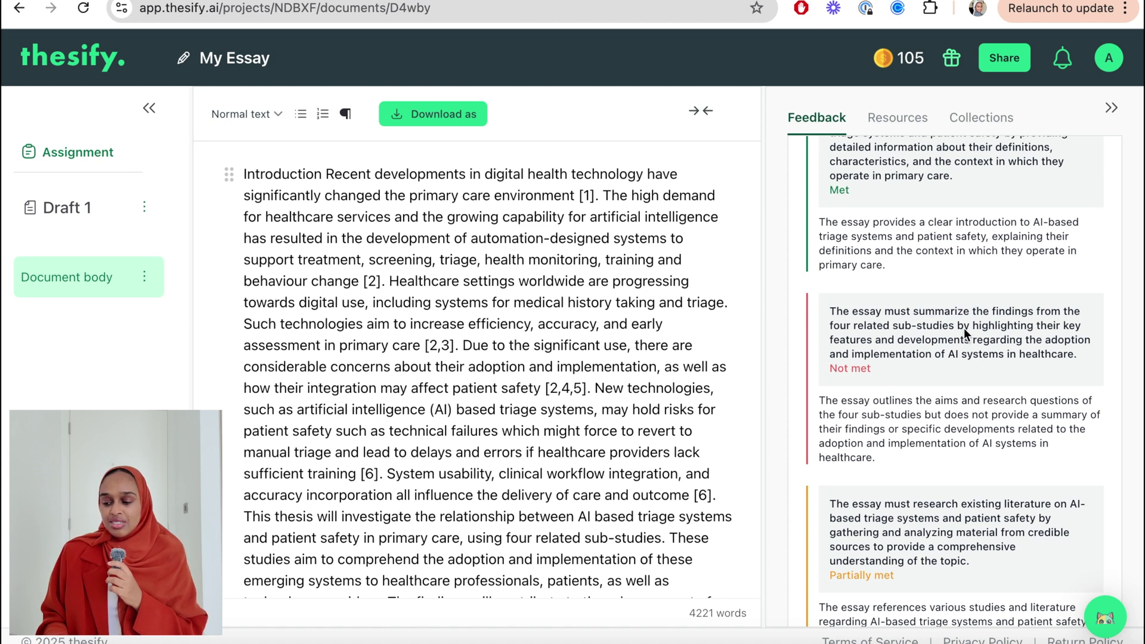
scroll(963, 329, down, 1)
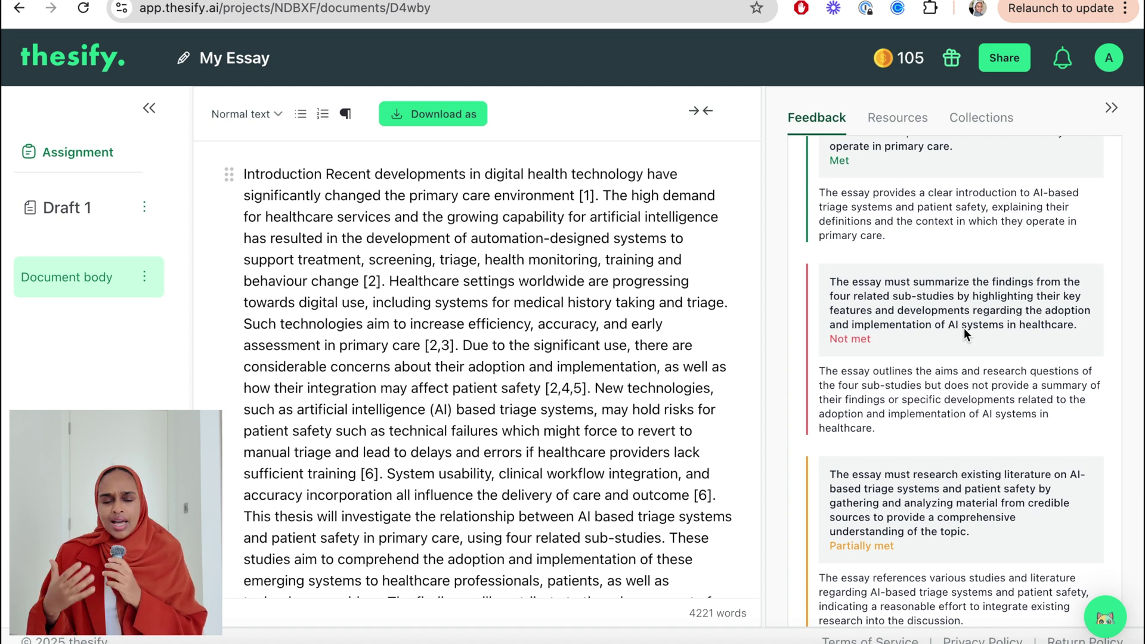
scroll(962, 328, down, 5)
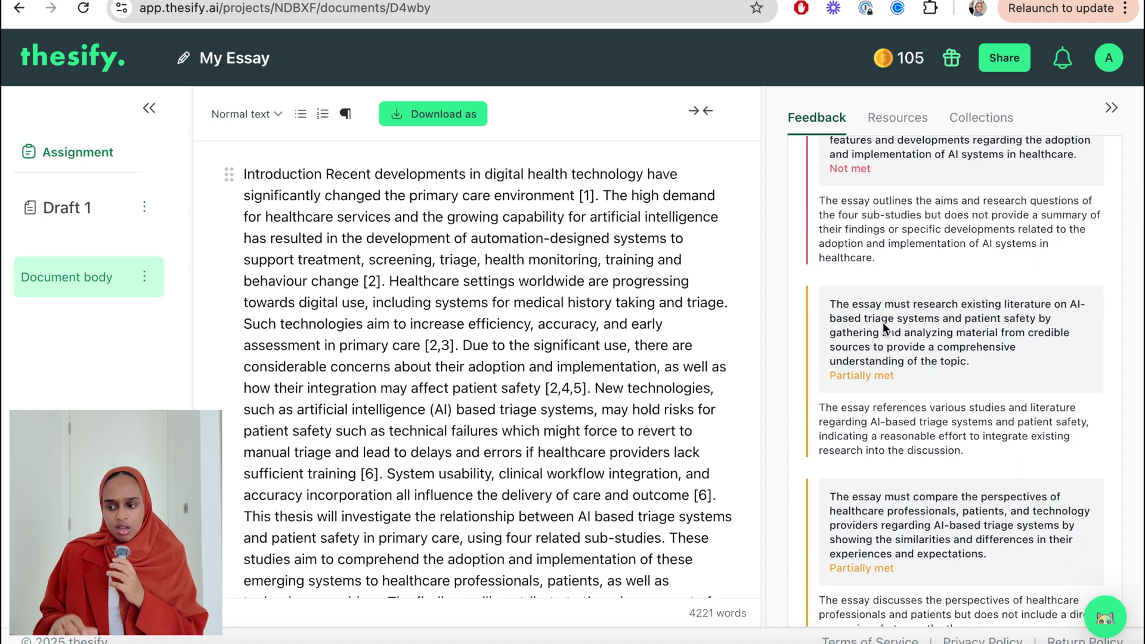
scroll(876, 297, down, 10)
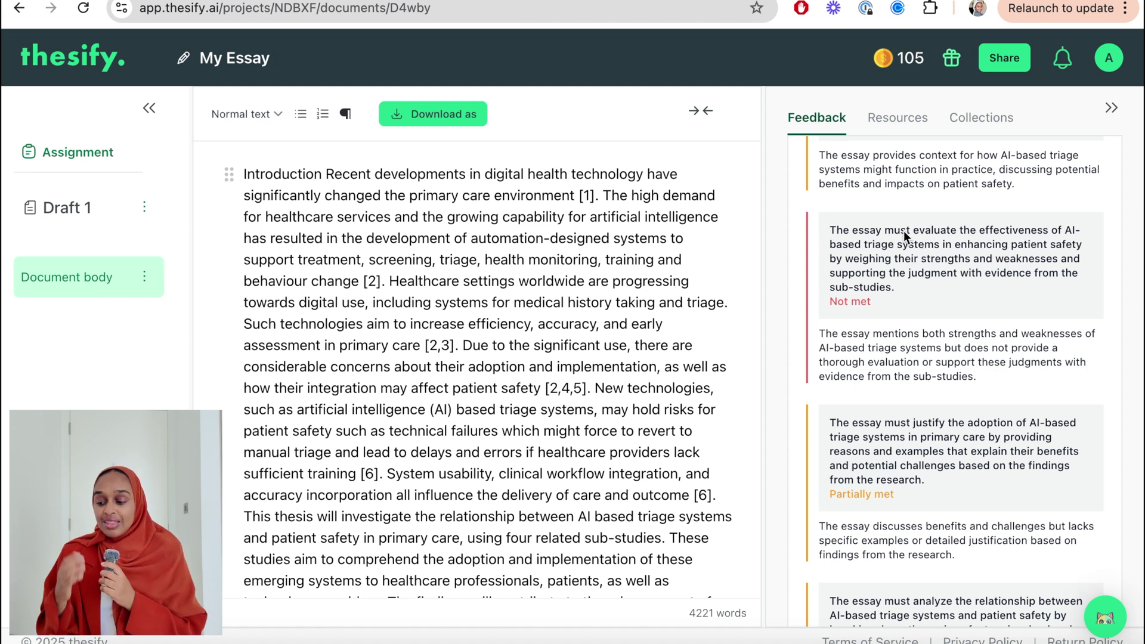
drag(910, 232, 938, 261)
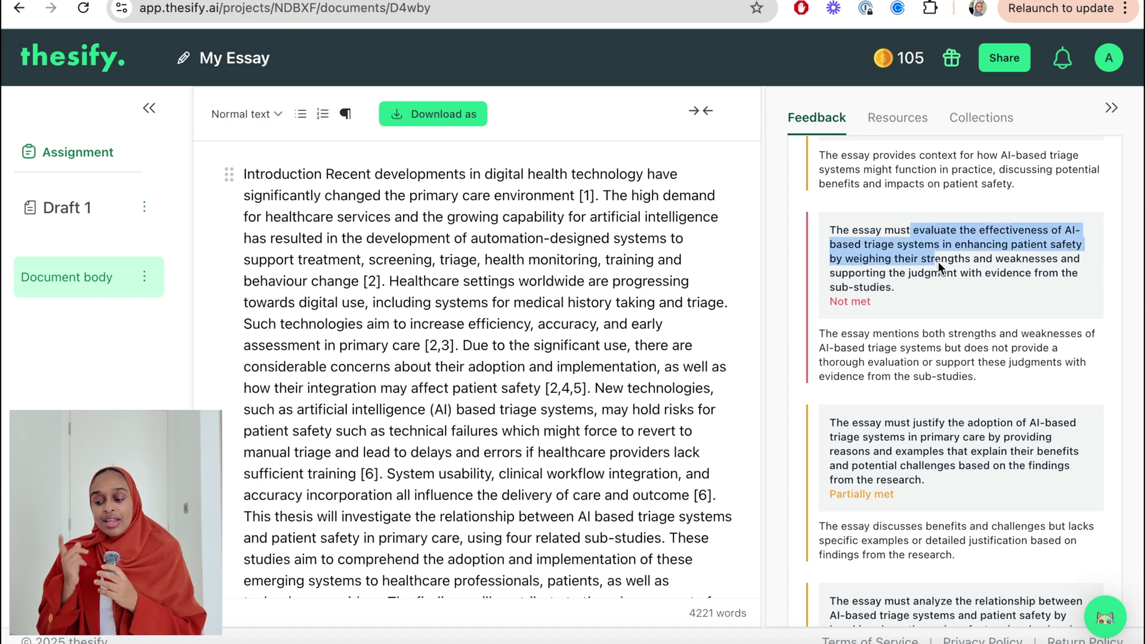
click(956, 250)
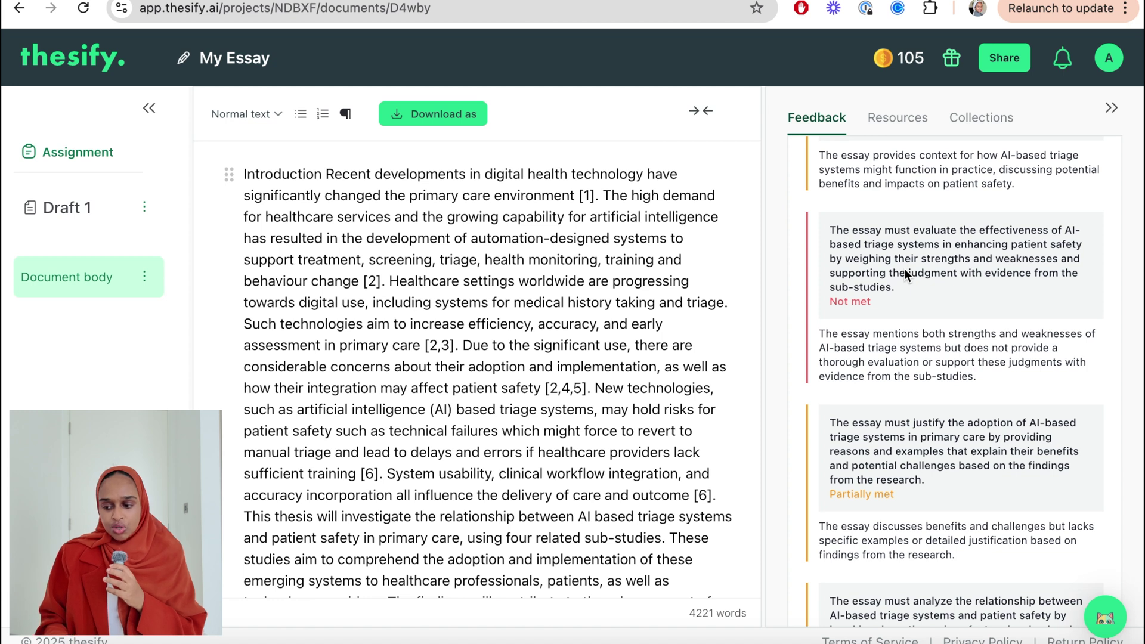
Minimize the essay text to view the thesis statement feedback at full width, and restore the side-by-side layout.
scroll(904, 269, up, 10)
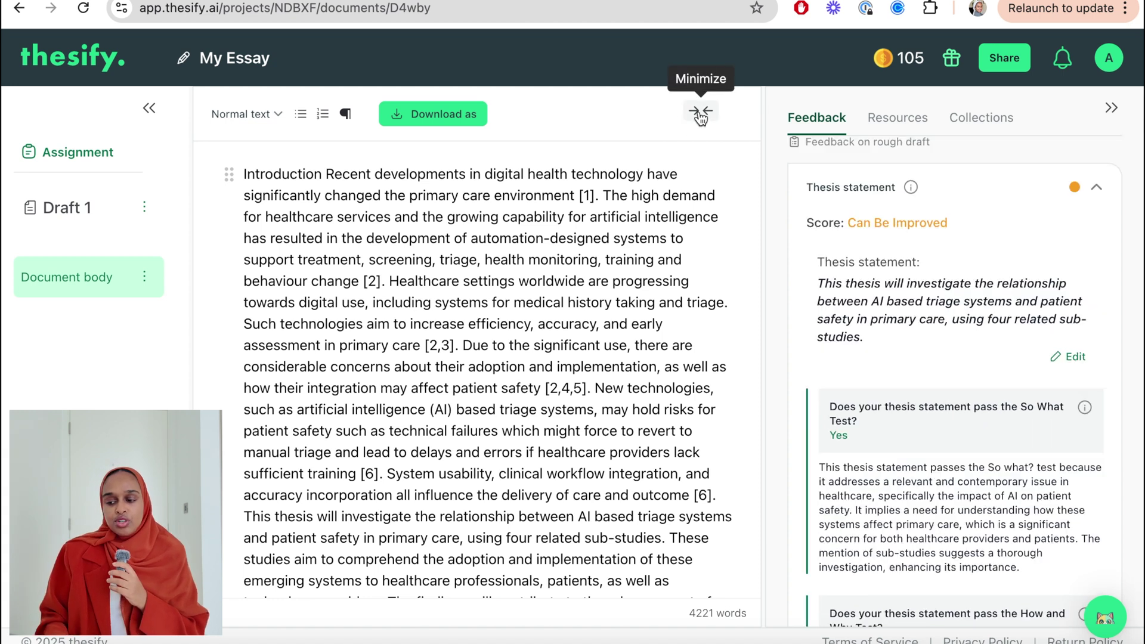
click(707, 112)
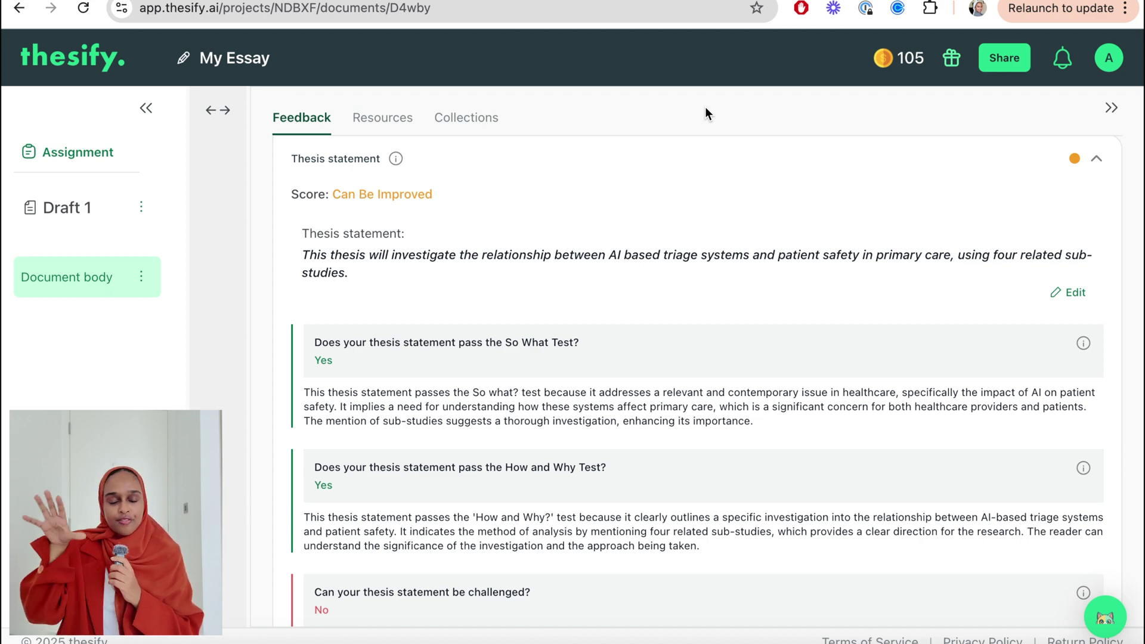
click(223, 120)
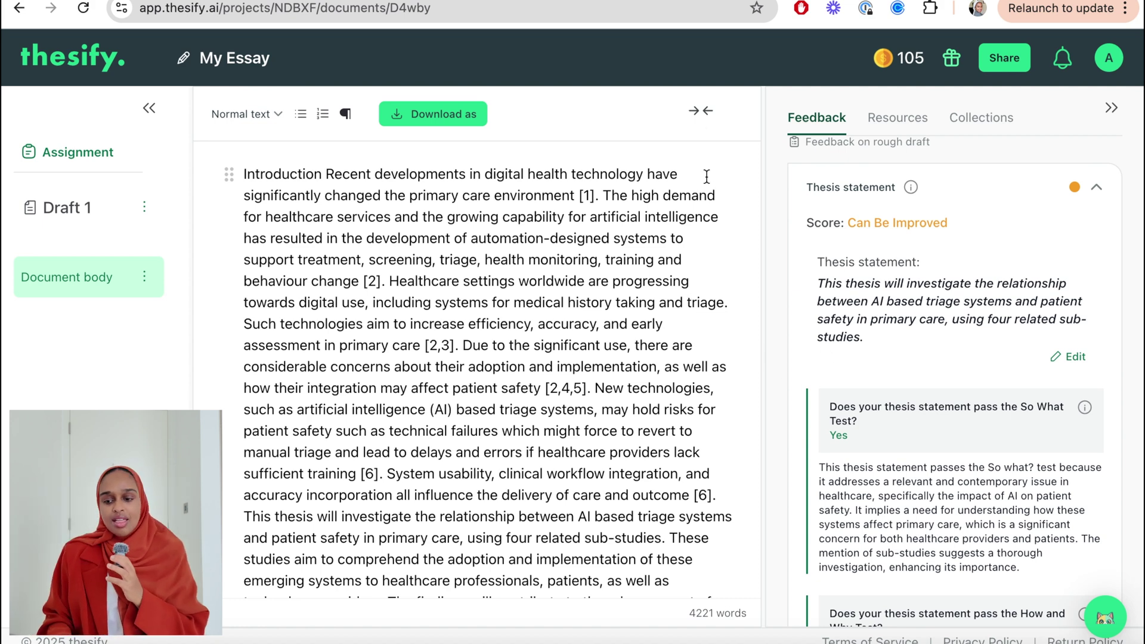
Read the Thesis statement feedback, covering the extracted statement, its score and the So What Test comment.
scroll(849, 258, down, 1)
scroll(848, 257, down, 1)
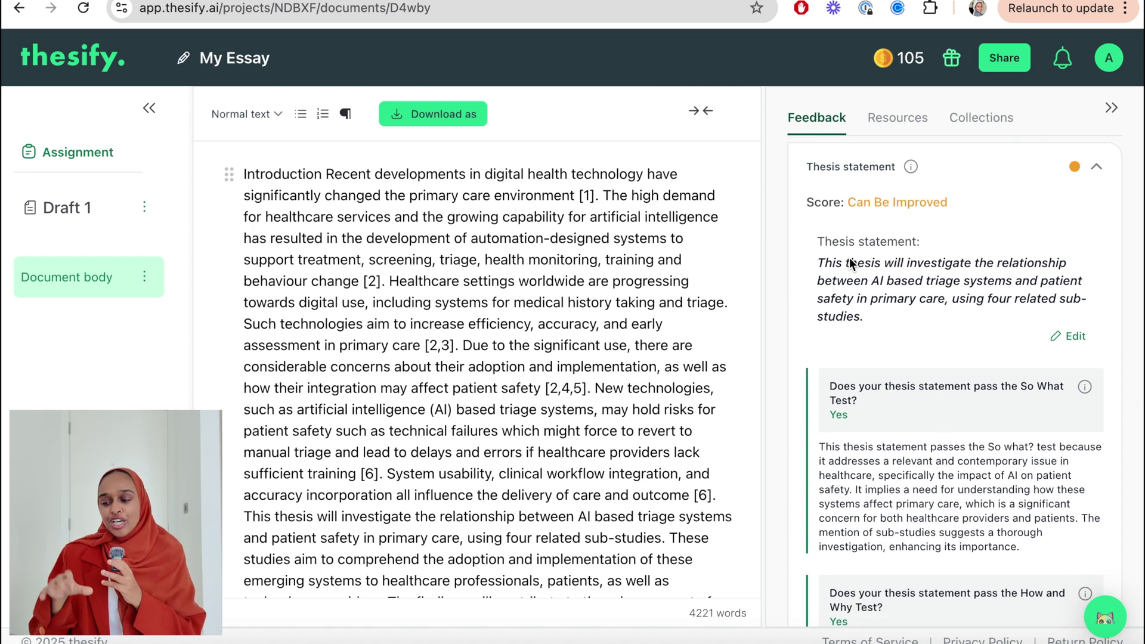
mouse_move(912, 169)
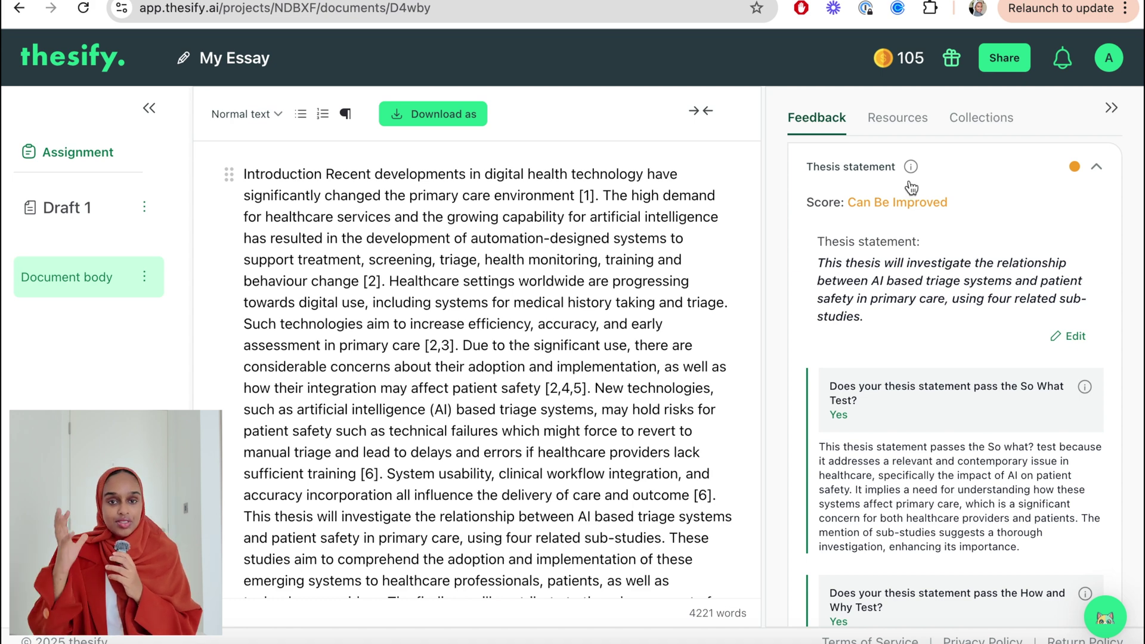
scroll(859, 328, down, 3)
scroll(859, 327, up, 2)
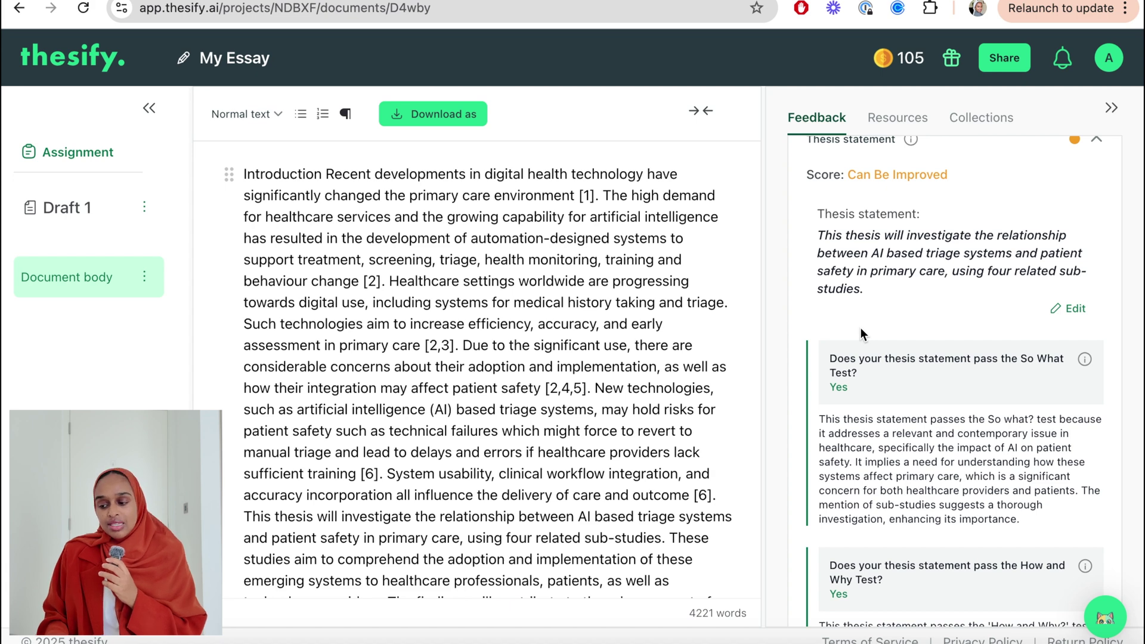
scroll(859, 327, down, 3)
scroll(938, 233, down, 1)
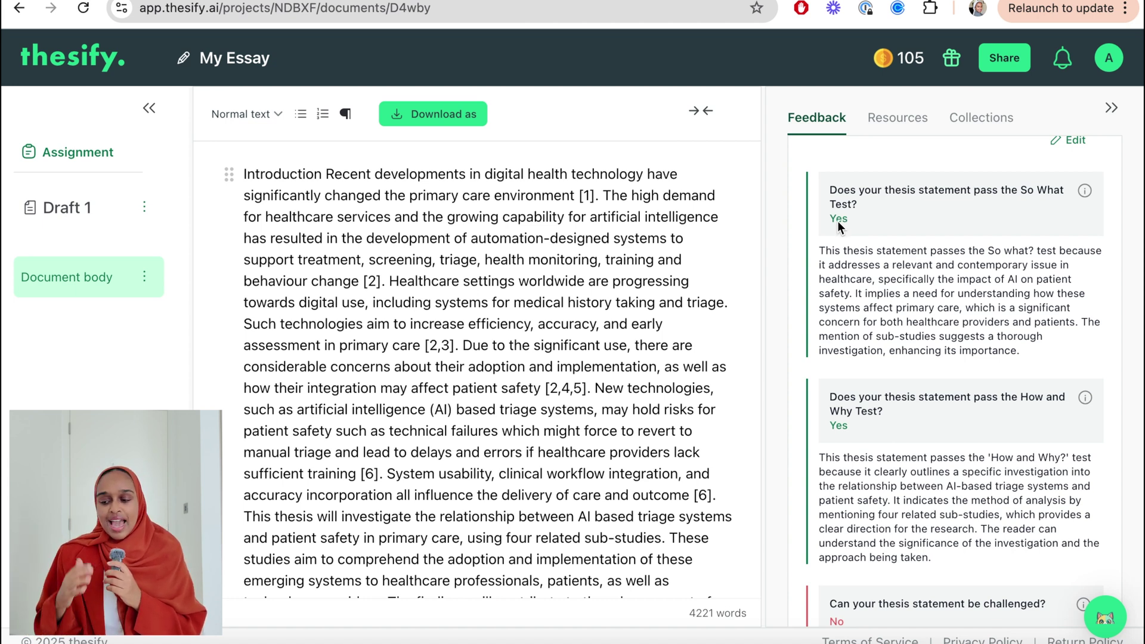
scroll(854, 285, down, 1)
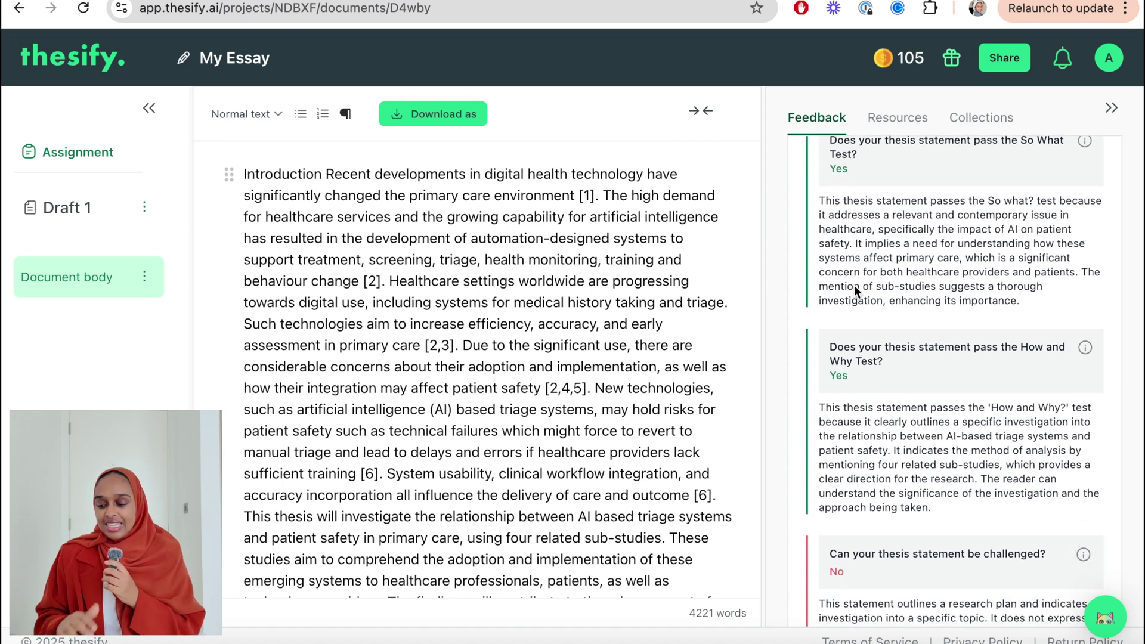
Read the comment on the thesis statement's How and Why Test.
scroll(853, 286, down, 3)
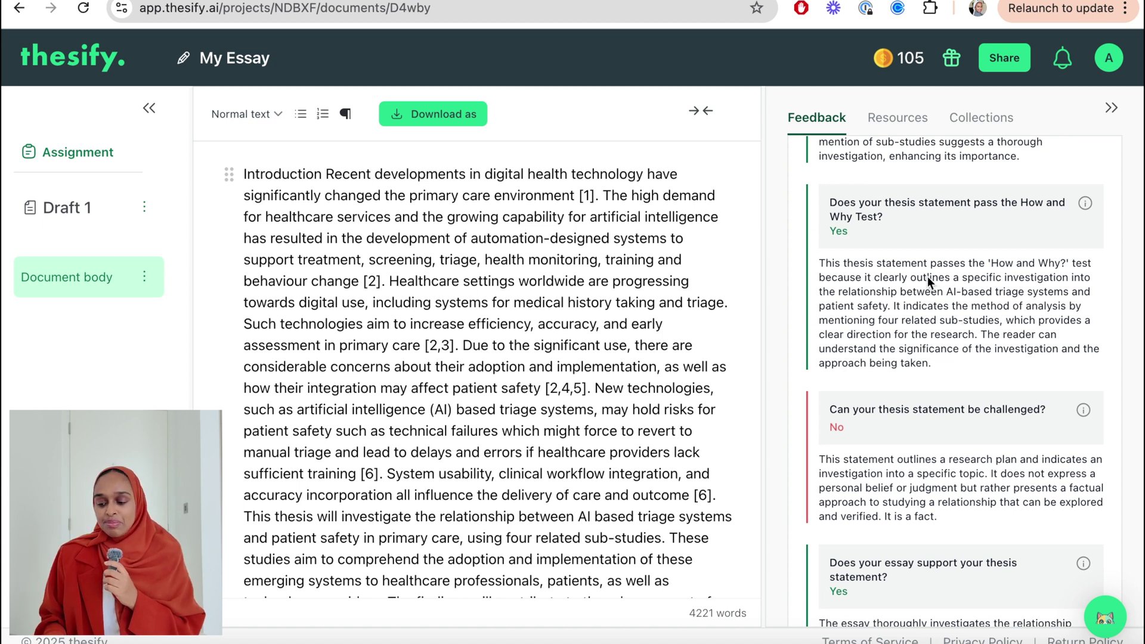
drag(921, 277, 902, 307)
click(955, 327)
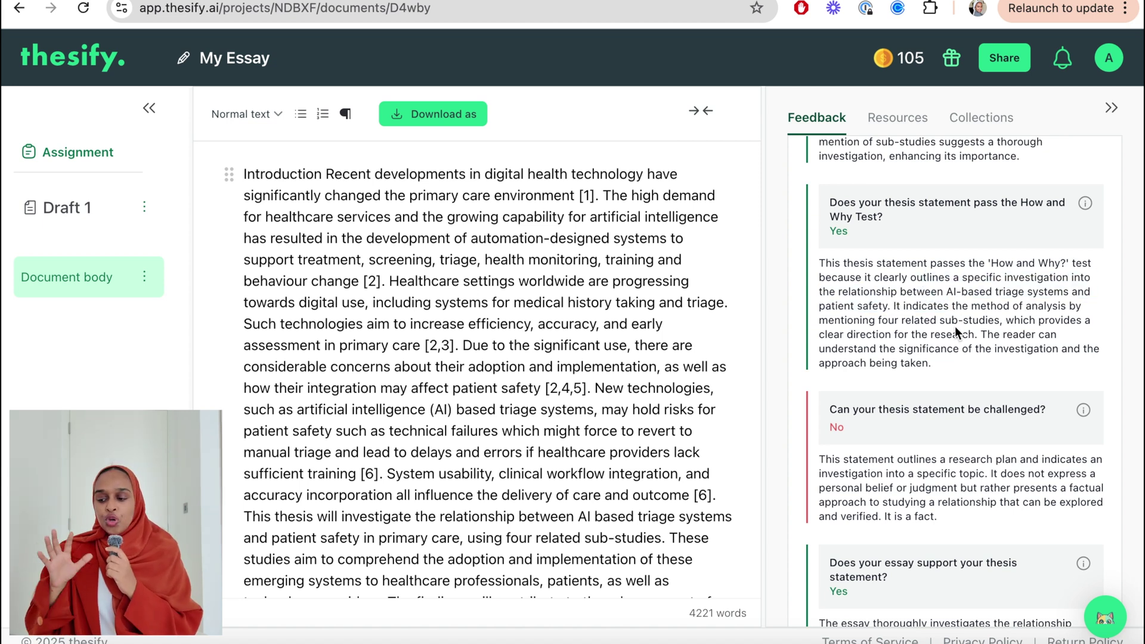
Examine the feedback on whether the thesis statement can be challenged, including the explanation of that criterion.
scroll(954, 326, down, 3)
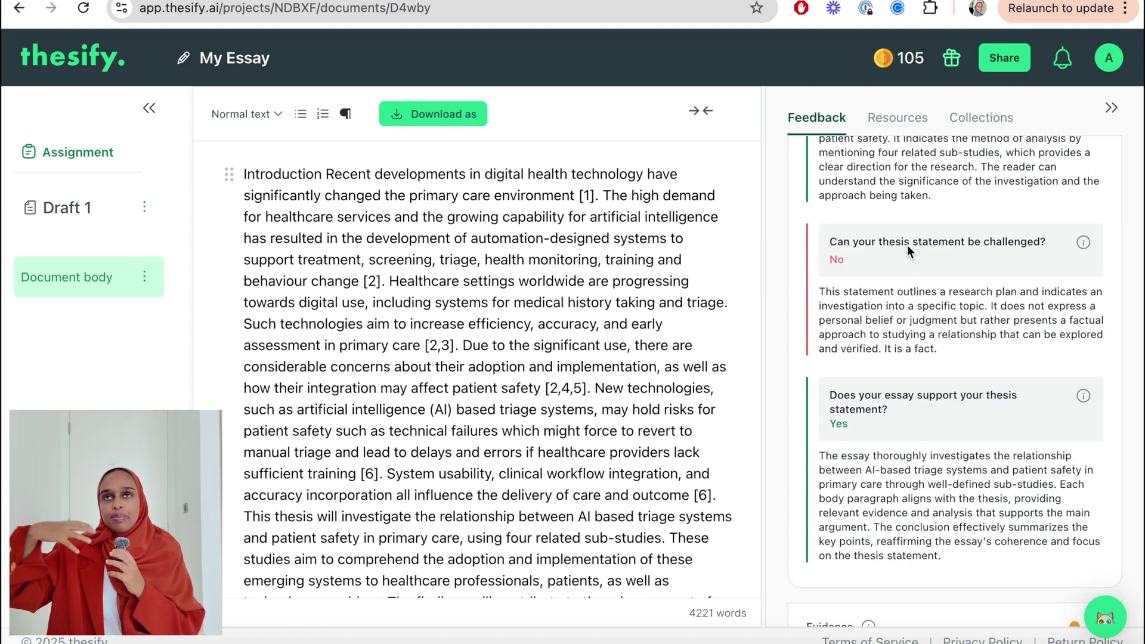
drag(977, 241, 1004, 243)
click(898, 337)
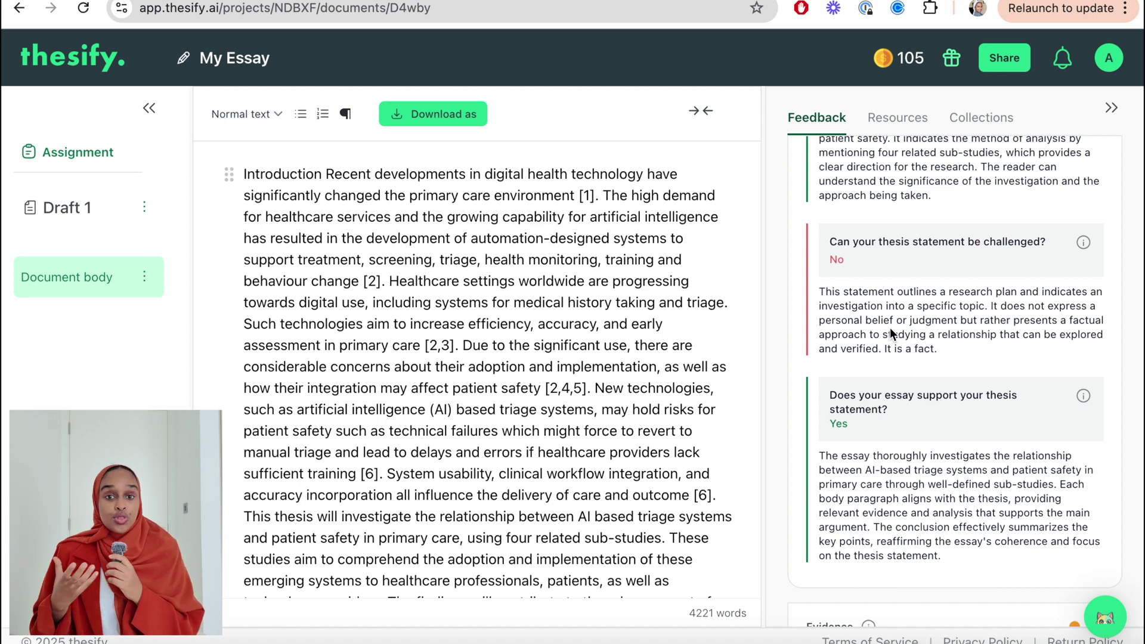
mouse_move(1084, 240)
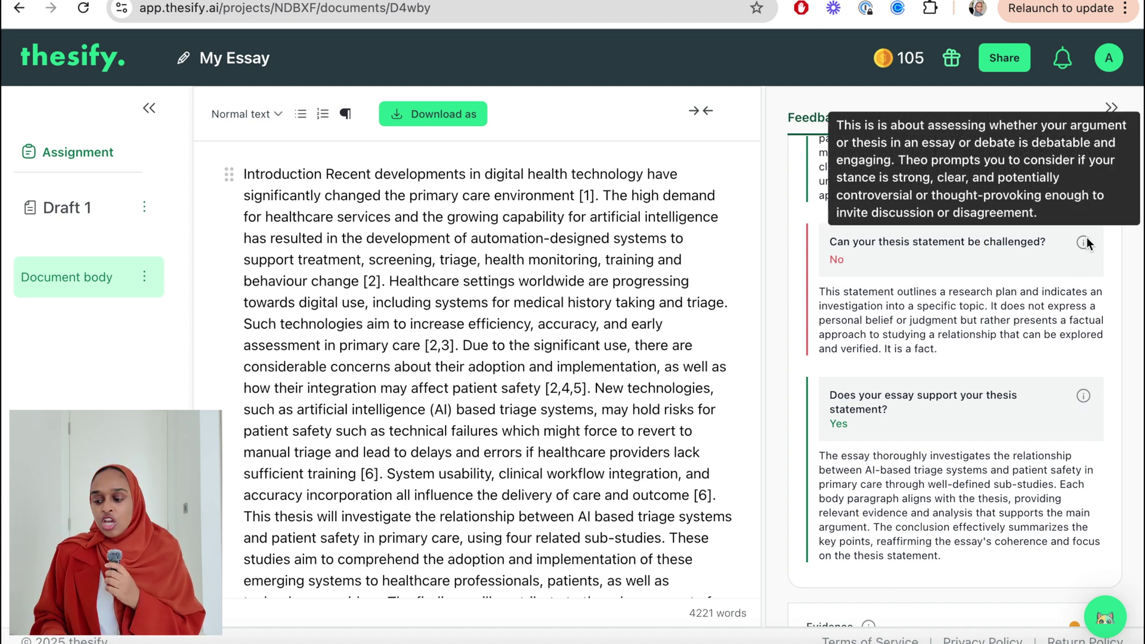
scroll(1029, 342, down, 3)
scroll(1028, 342, up, 2)
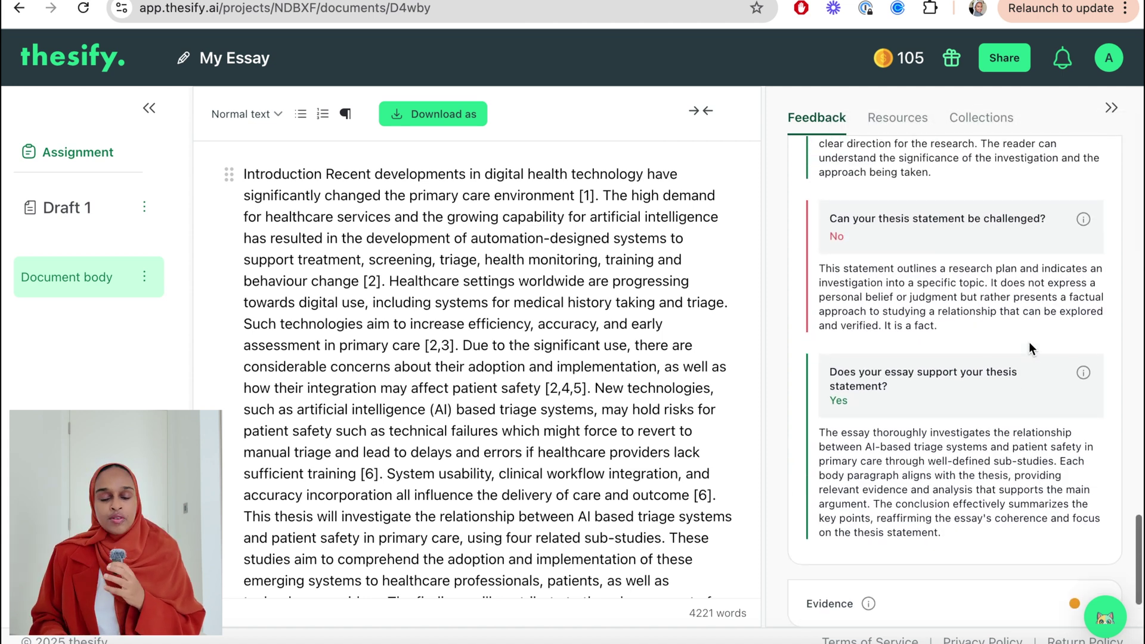
drag(899, 271, 955, 311)
click(921, 282)
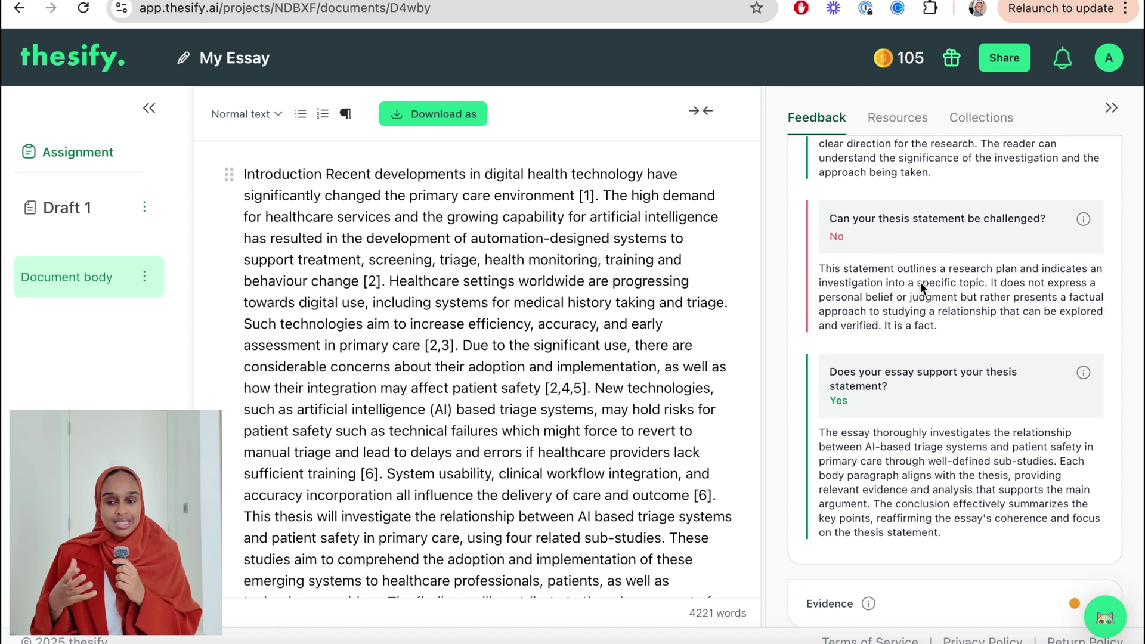
mouse_move(1084, 219)
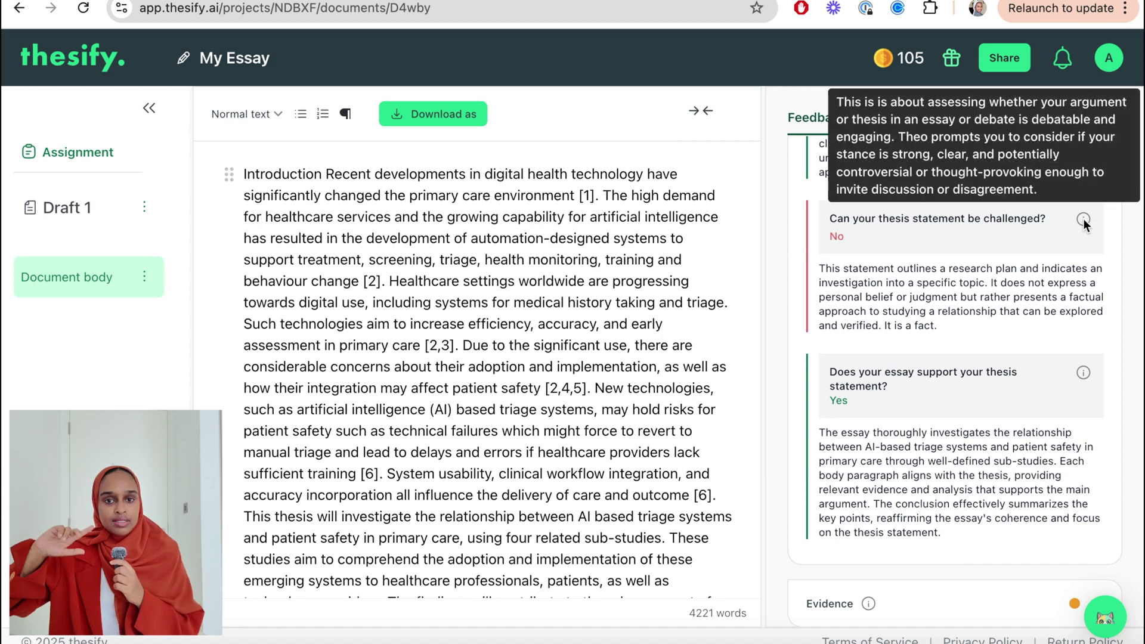
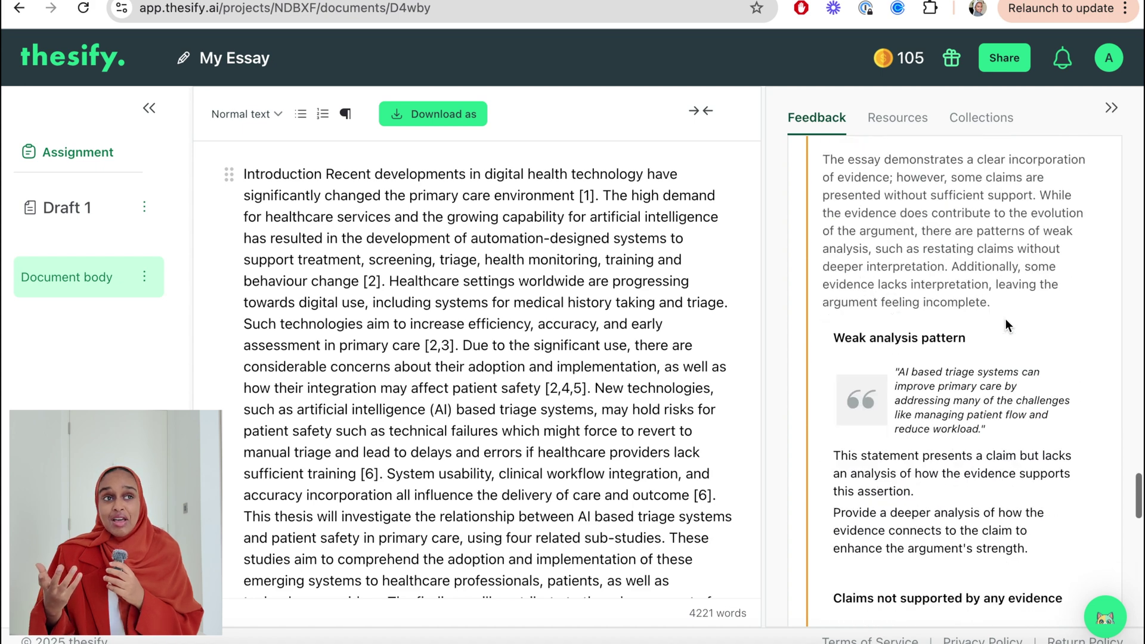
Read the Evidence feedback on weak analysis patterns, claims not supported by any evidence and restated claims.
scroll(925, 197, up, 2)
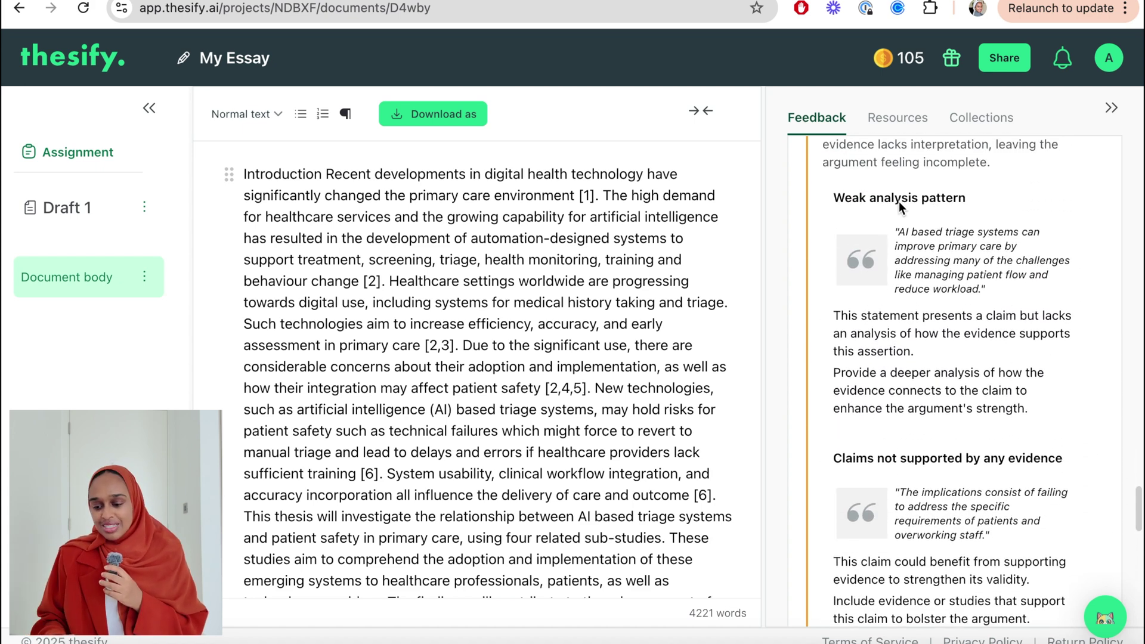
scroll(899, 201, down, 4)
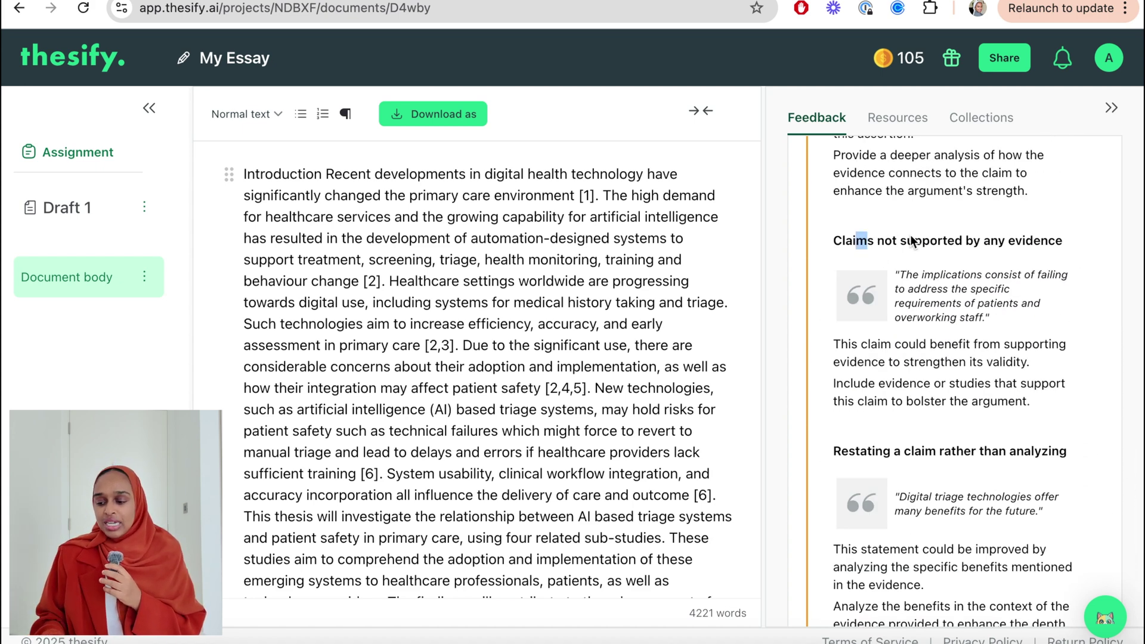
drag(857, 241, 1053, 249)
scroll(1052, 249, down, 5)
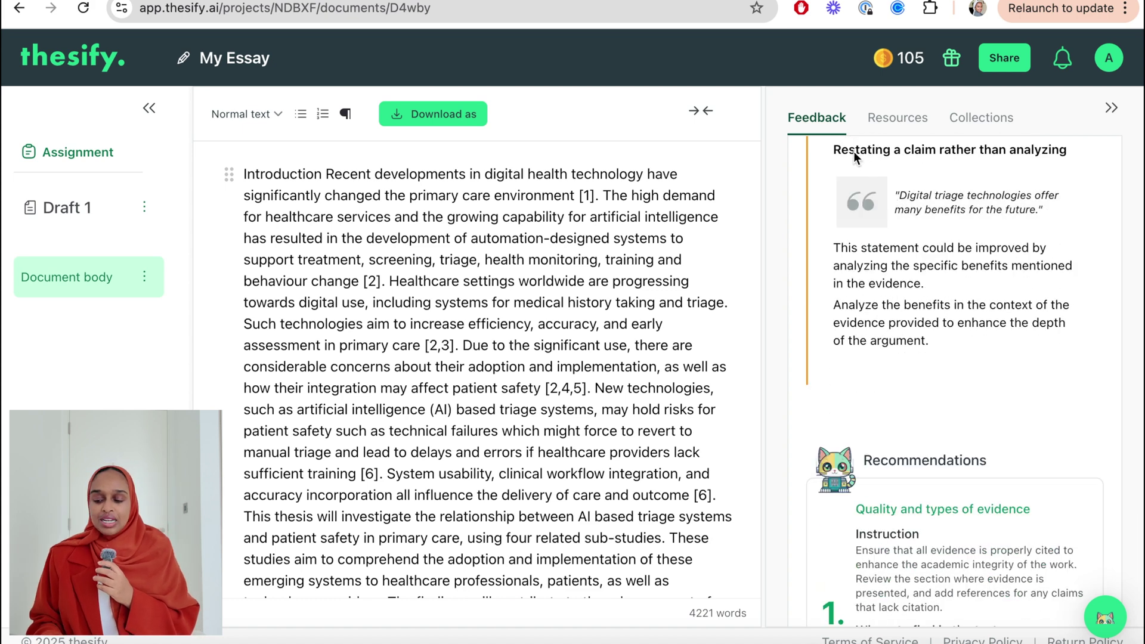
drag(851, 153, 1064, 168)
Read the recommendations on quality and interpretation of evidence, and expand the Reading score under Proofread.
scroll(970, 362, down, 5)
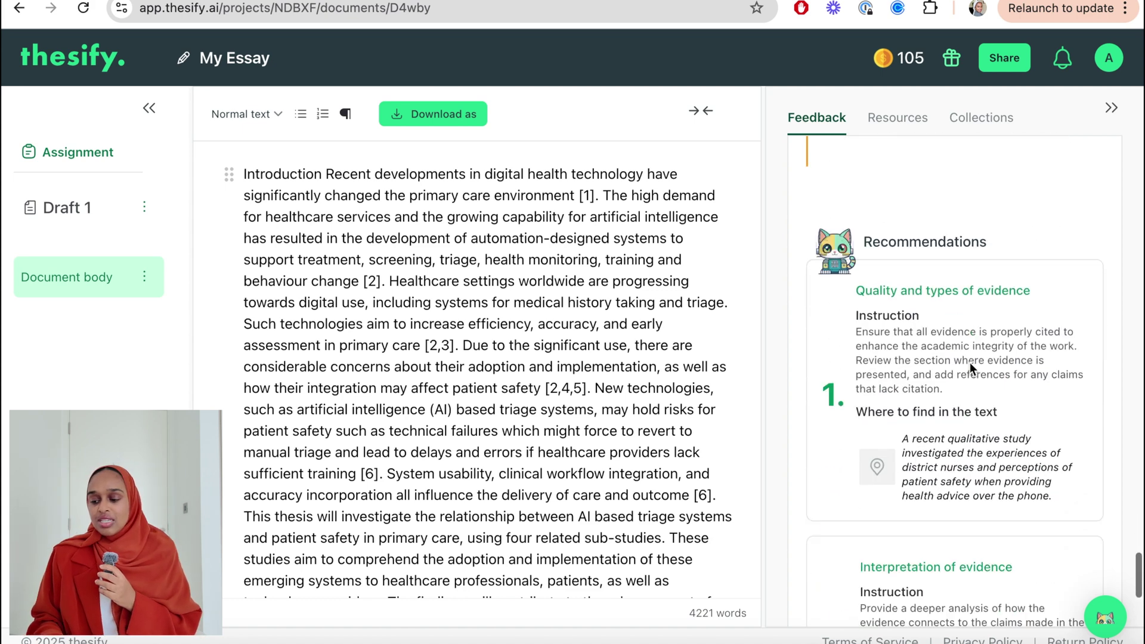
scroll(947, 382, down, 5)
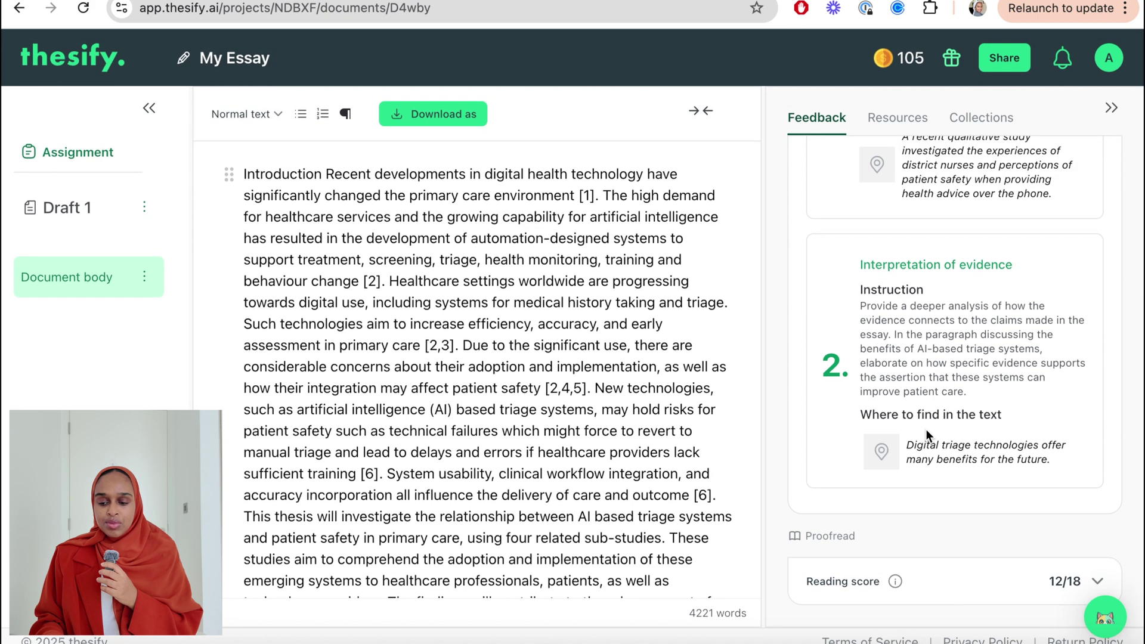
click(928, 583)
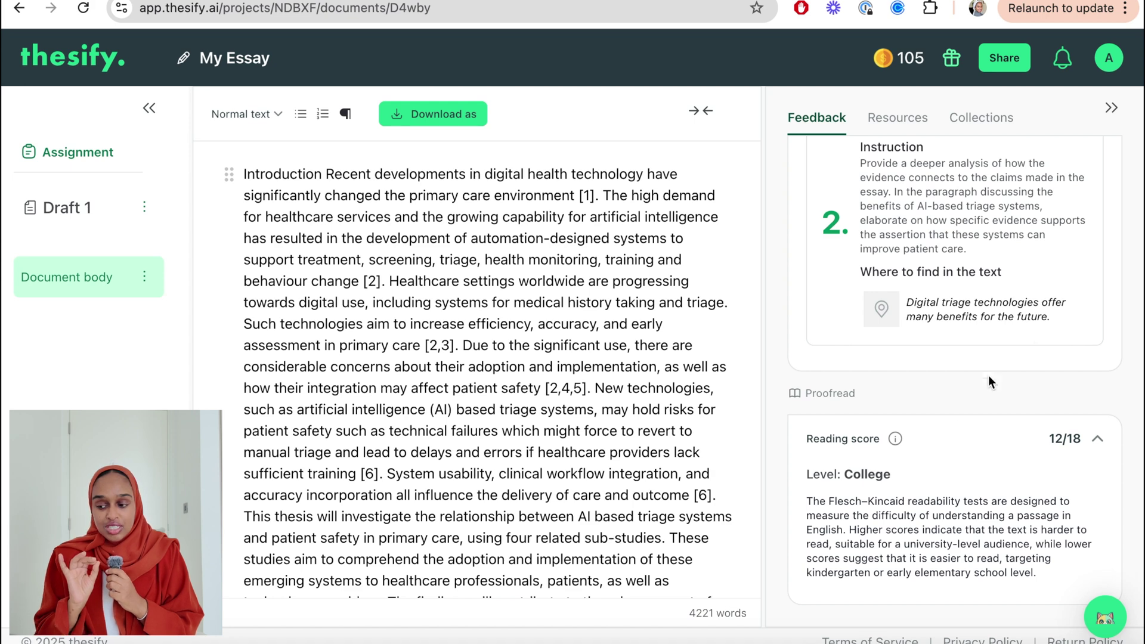
scroll(995, 316, up, 4)
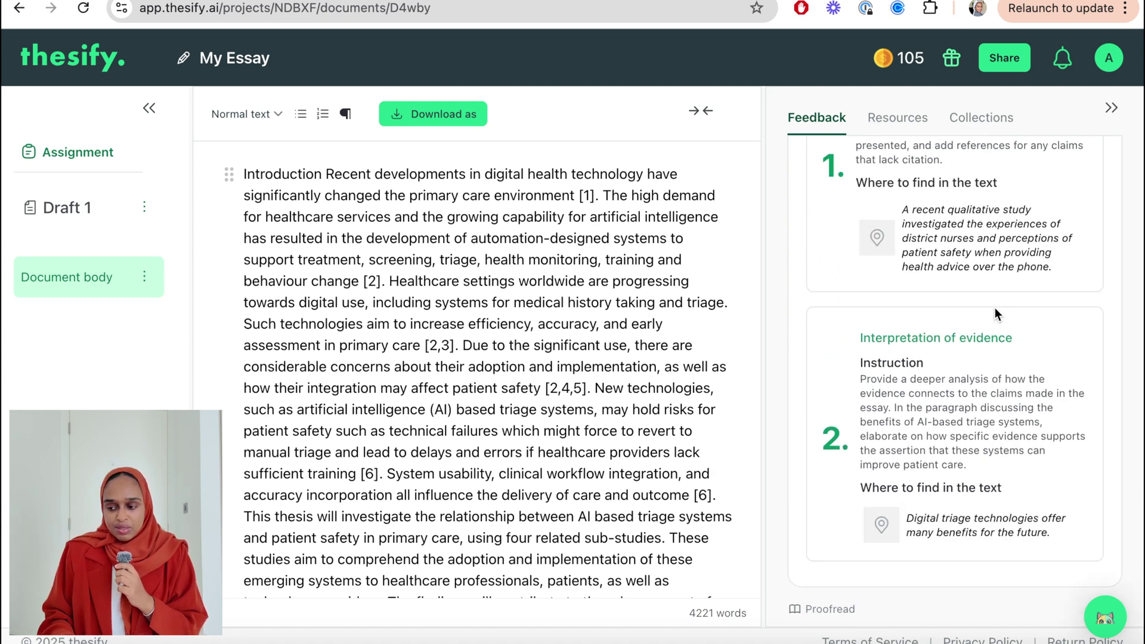
scroll(995, 314, down, 4)
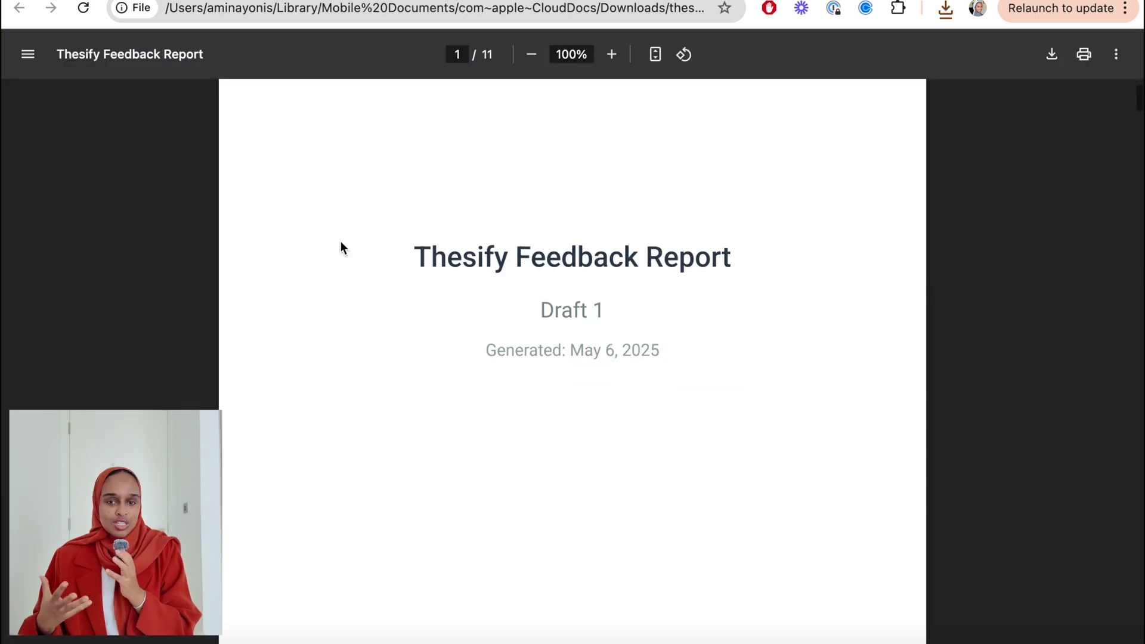
Read through the downloaded feedback report, from the overall assessment and recommendations to the thesis statement and Purpose criteria.
scroll(341, 241, down, 10)
scroll(341, 241, down, 10)
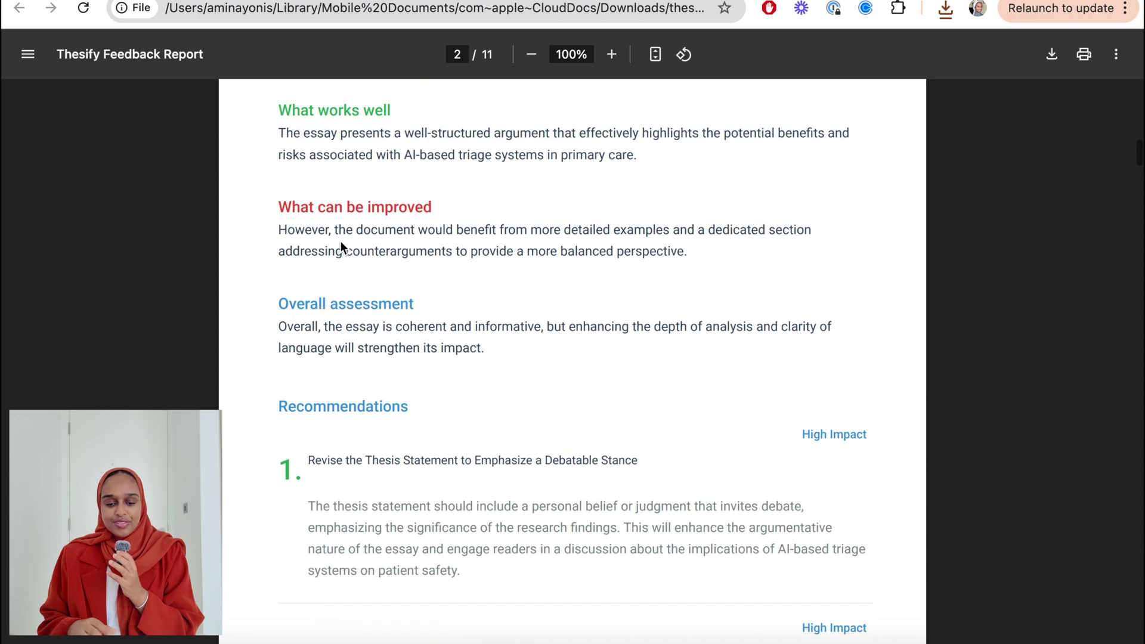
scroll(341, 240, down, 15)
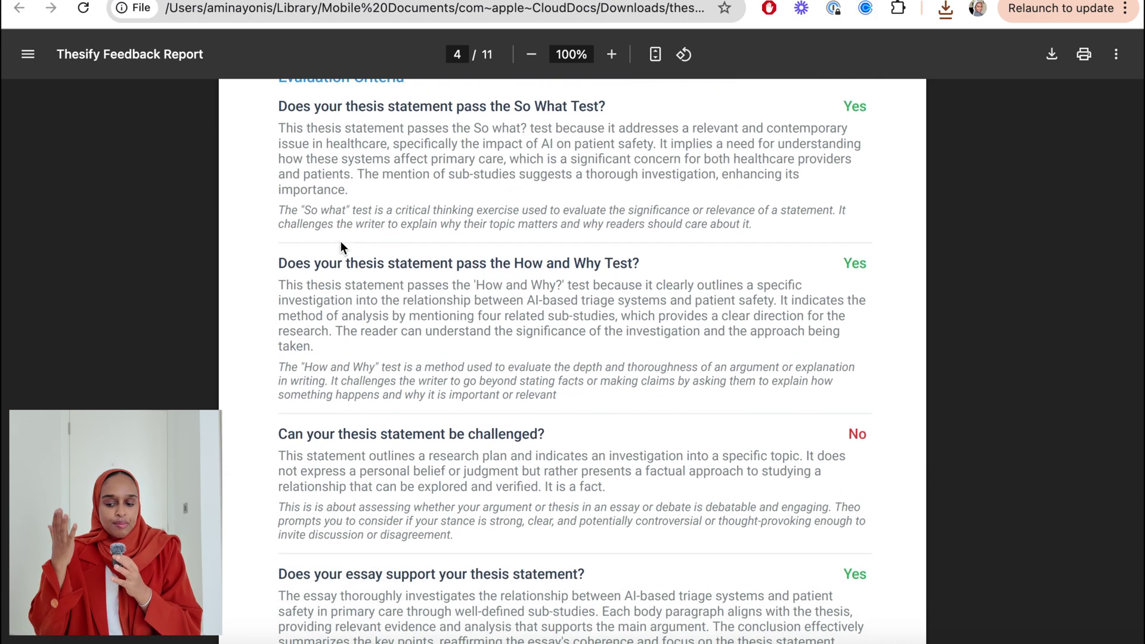
scroll(340, 241, down, 8)
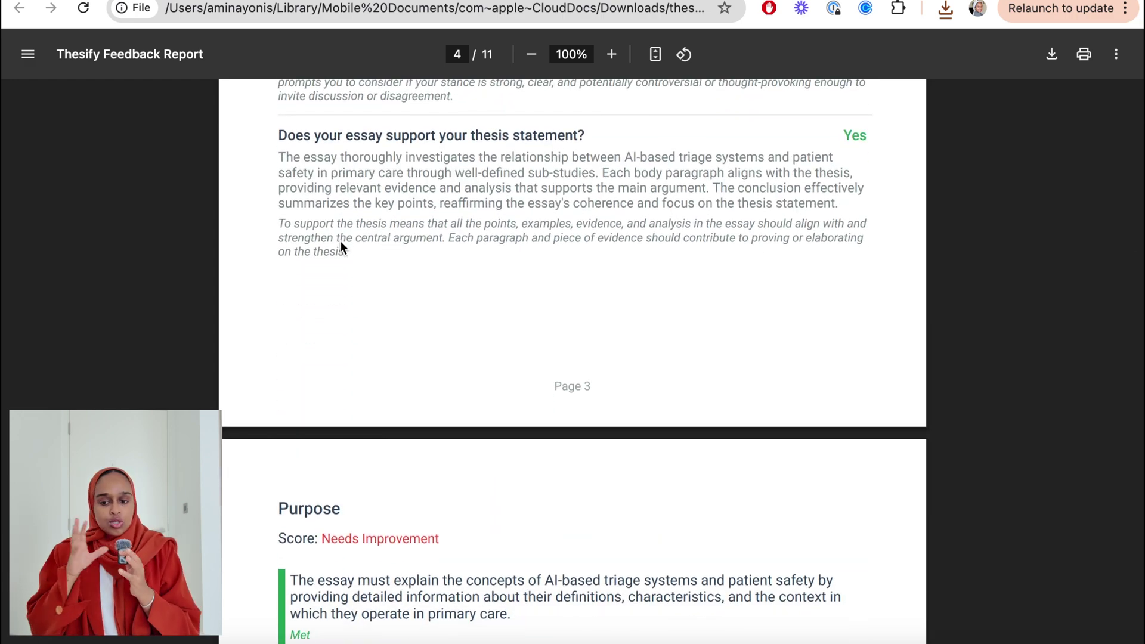
scroll(341, 243, down, 7)
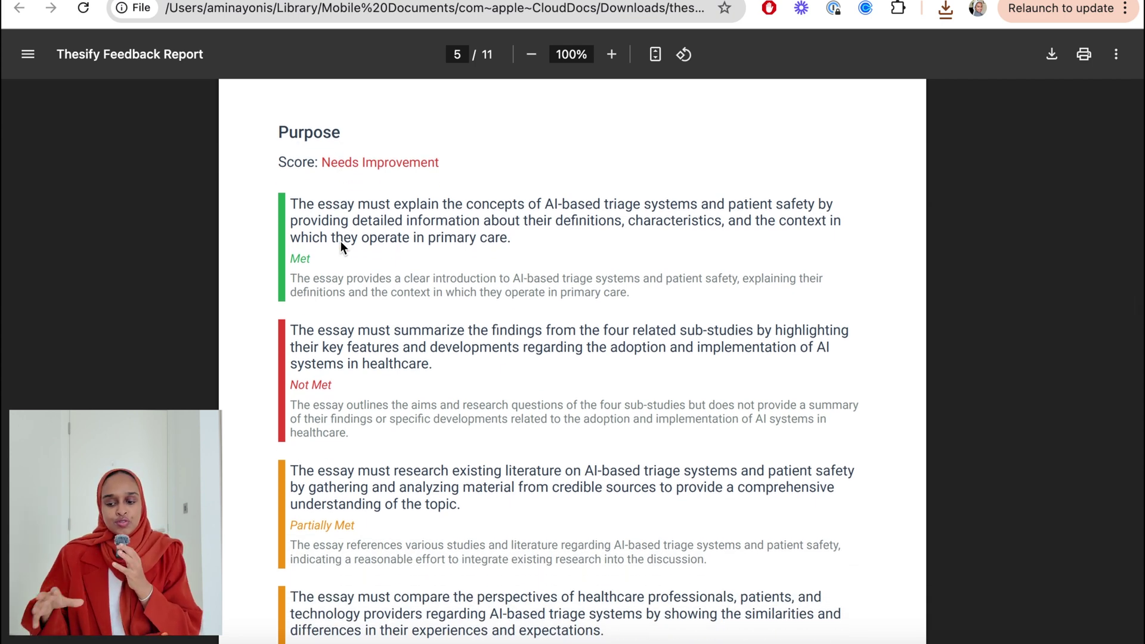
Return to the essay draft and split the scientific databases paragraph after "Web of Science-core collection.".
key(ctrl+Tab)
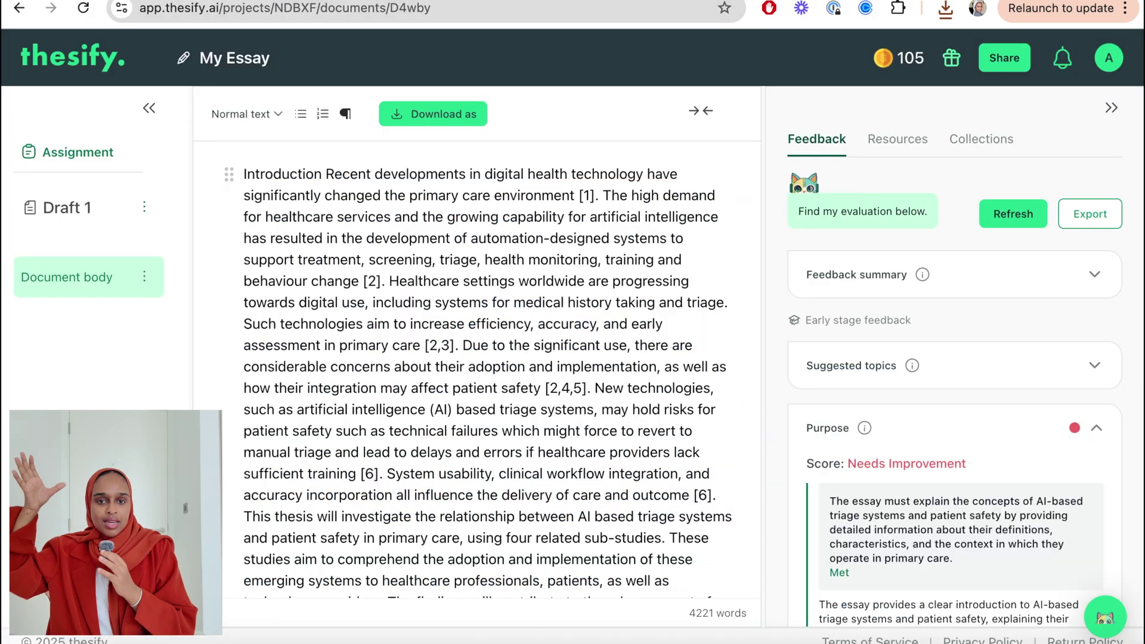
scroll(262, 434, down, 20)
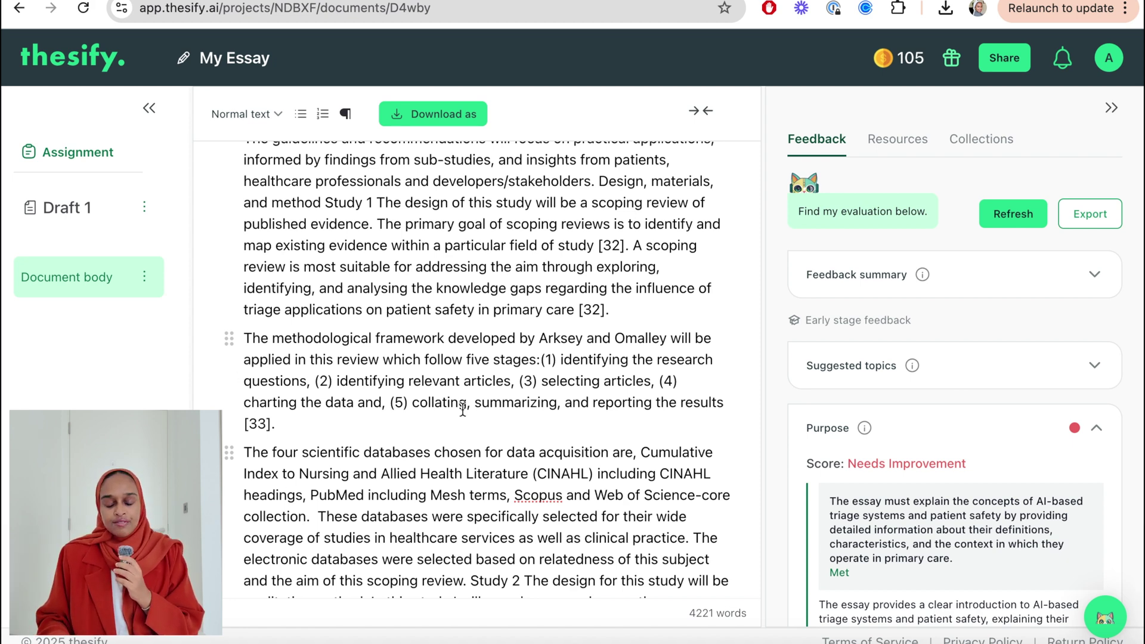
scroll(459, 395, down, 3)
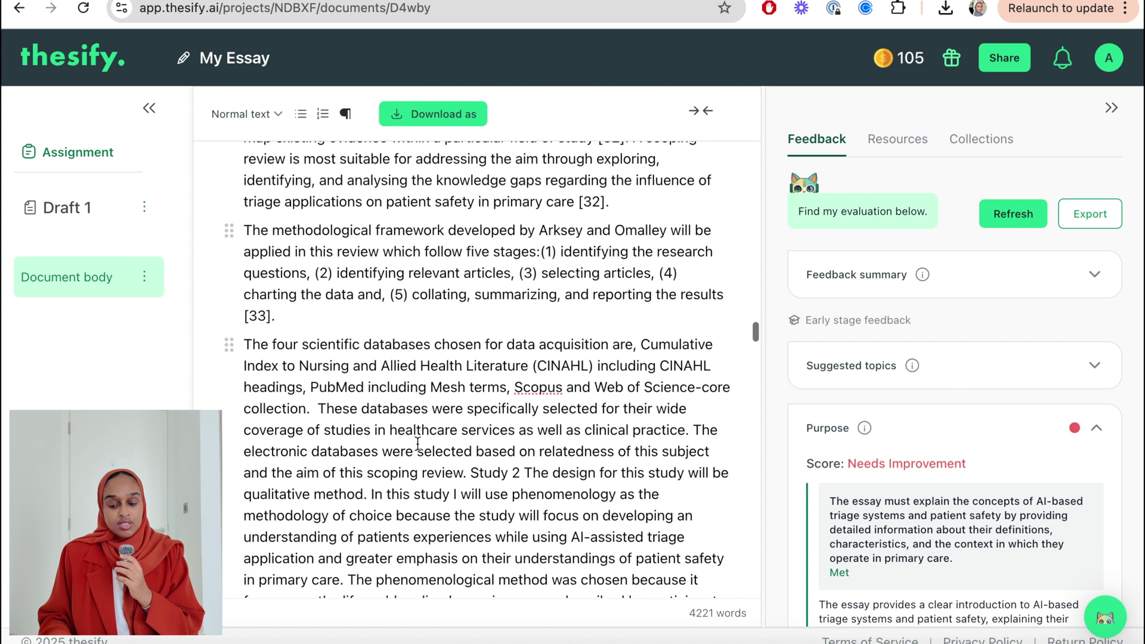
click(319, 408)
key(Return)
Reorder the blocks, moving the "four scientific databases" paragraph above the methodological framework and the "These databases were specifically selected" paragraph above both.
drag(229, 344, 227, 230)
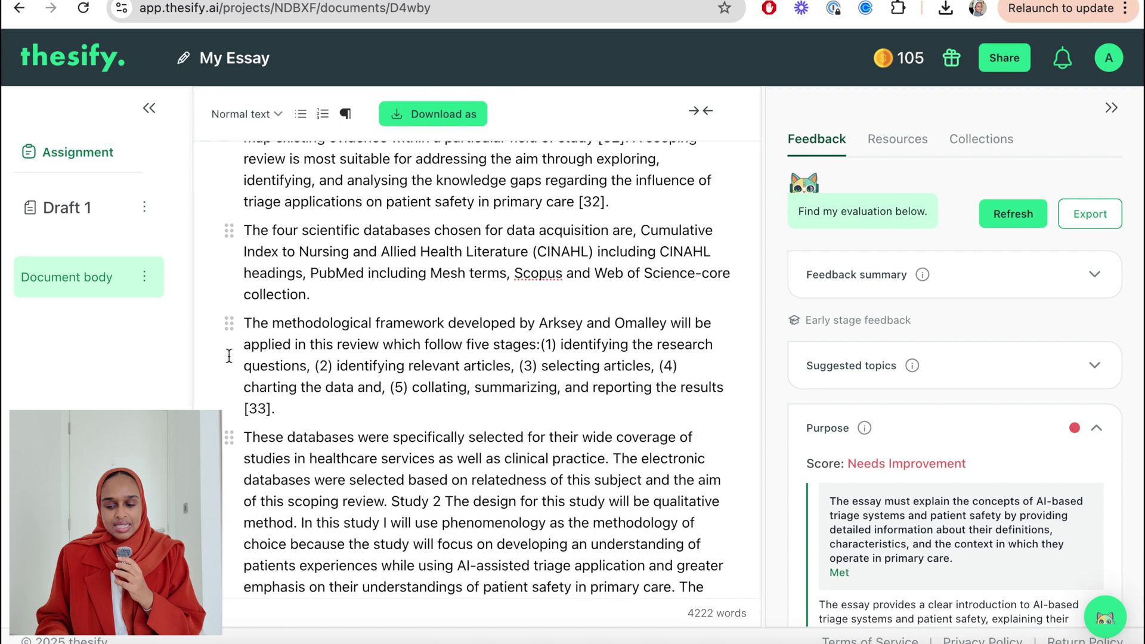
drag(229, 438, 233, 305)
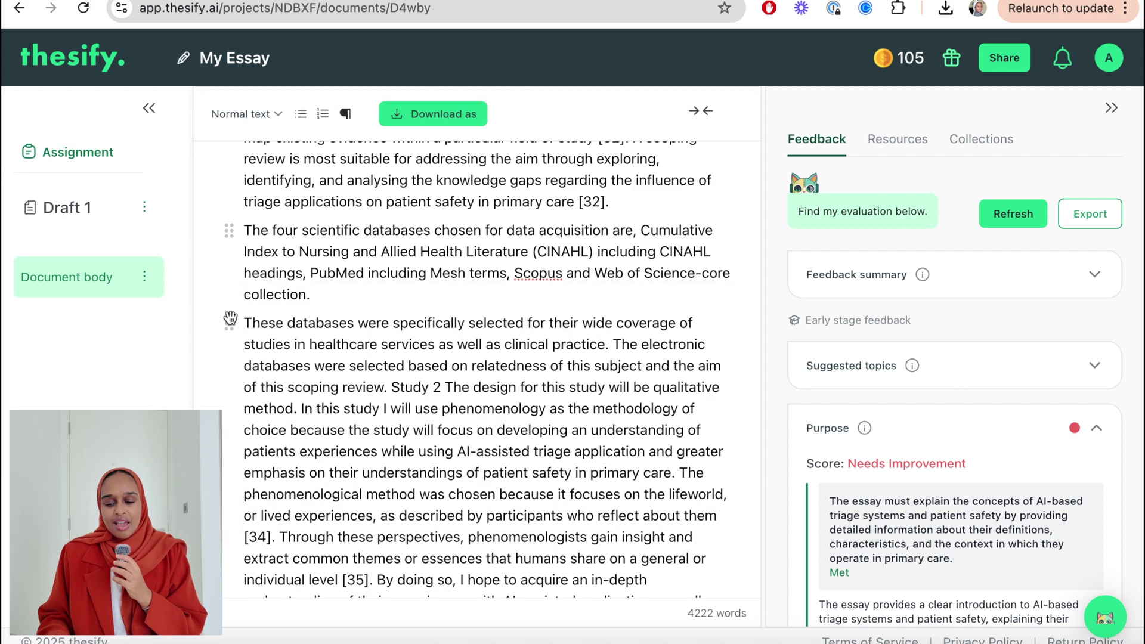
drag(229, 250, 229, 212)
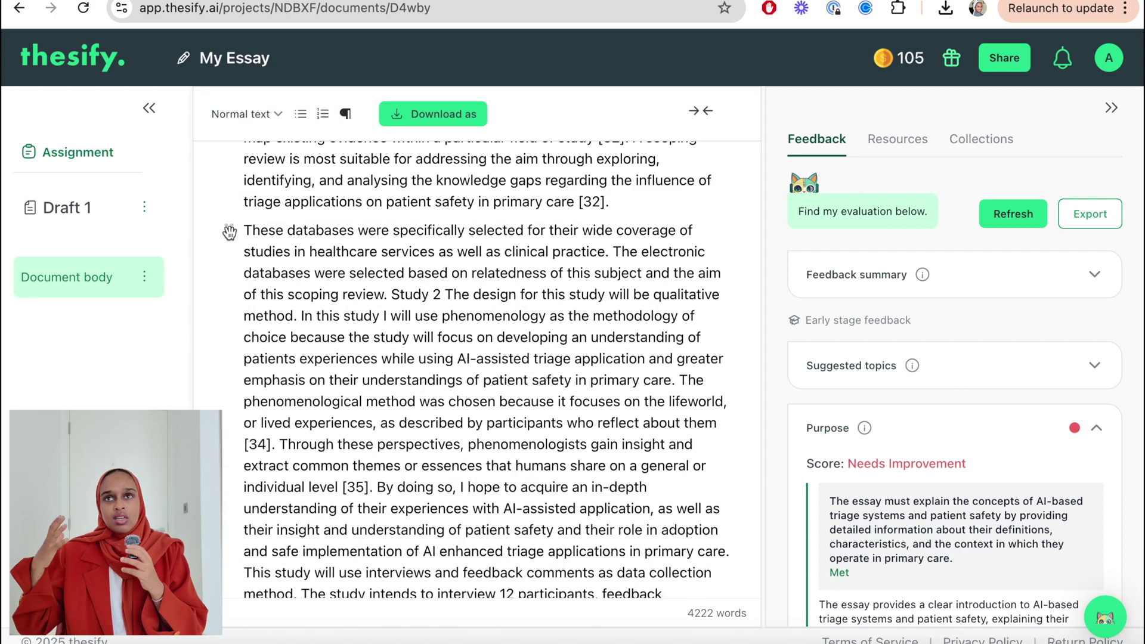
scroll(329, 342, up, 3)
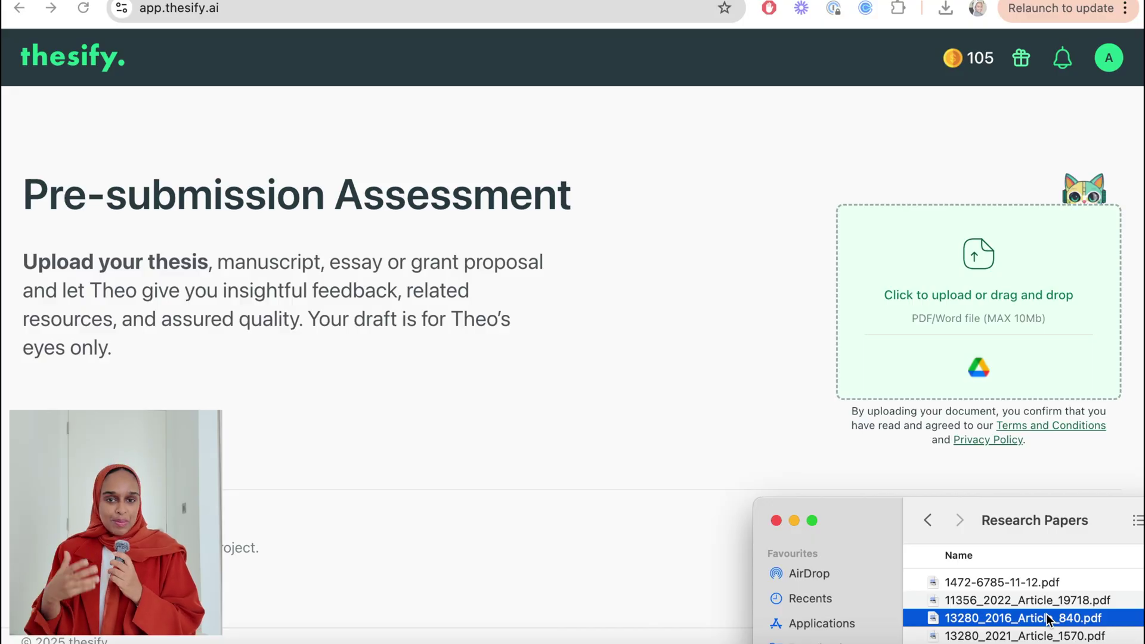
Upload 13280_2016_Article_840.pdf from the Research Papers folder as a scientific paper, answering No to being its author.
drag(1047, 620, 975, 288)
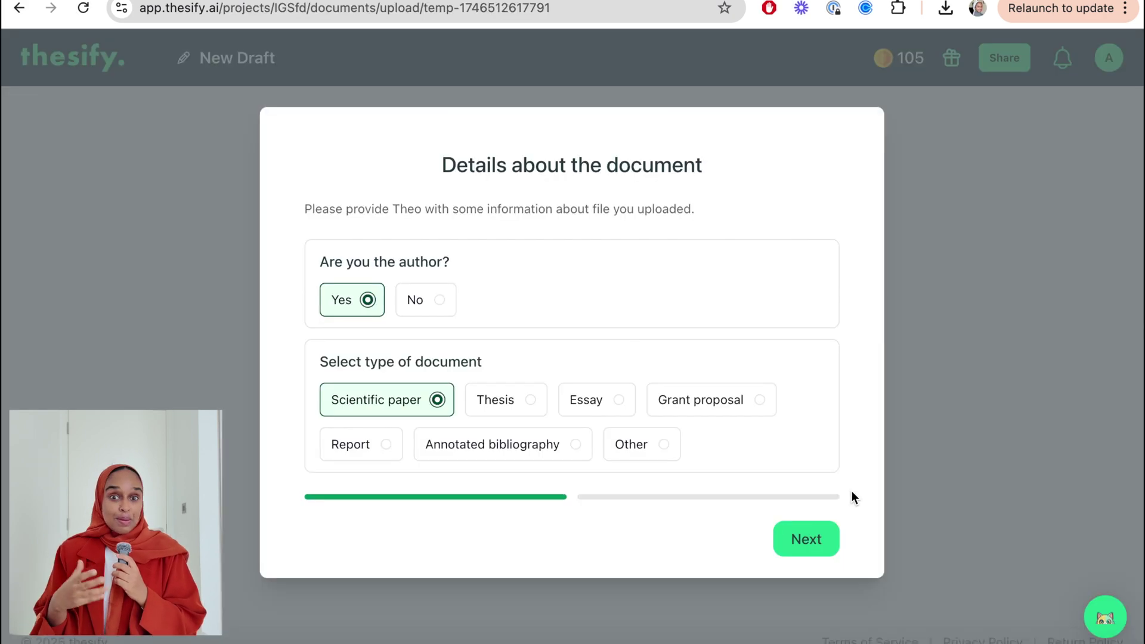
click(439, 301)
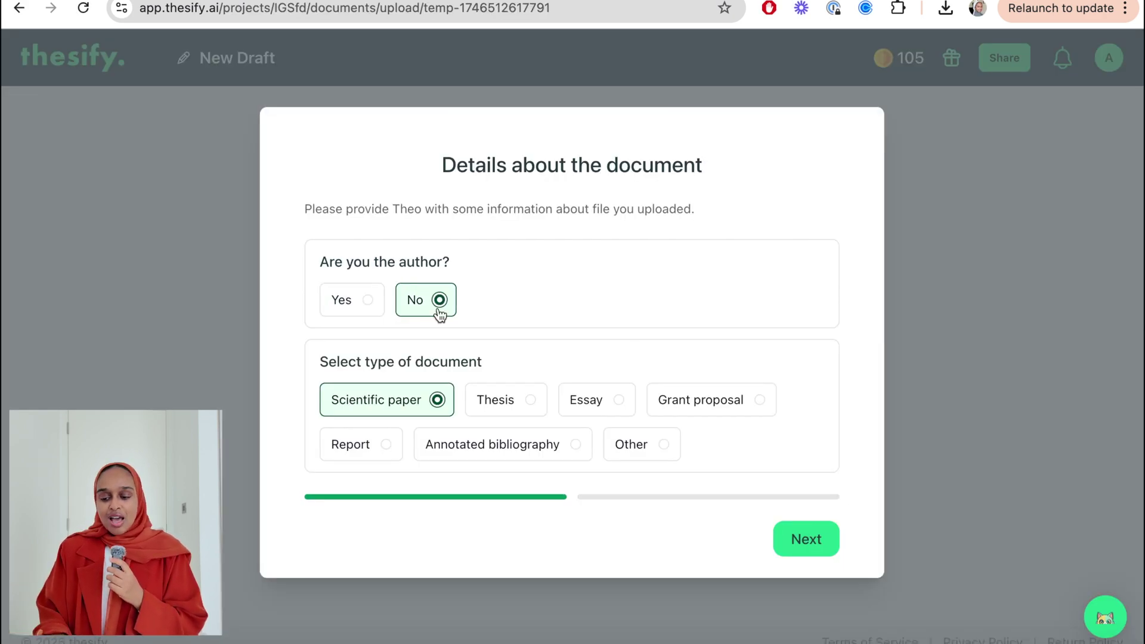
click(829, 539)
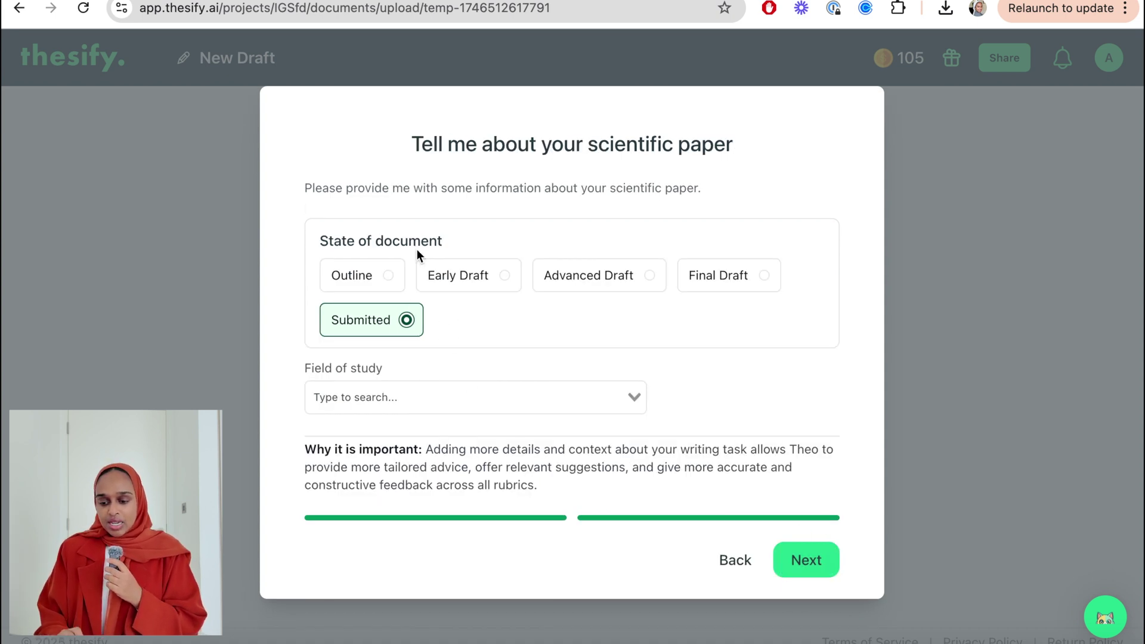
click(402, 279)
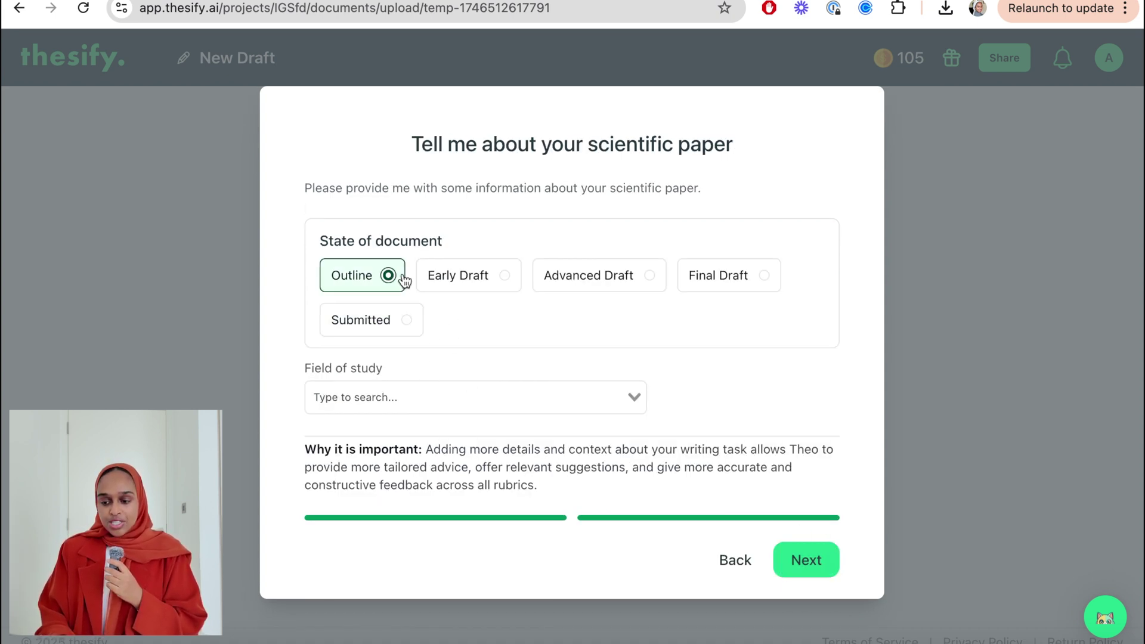
click(511, 279)
click(712, 275)
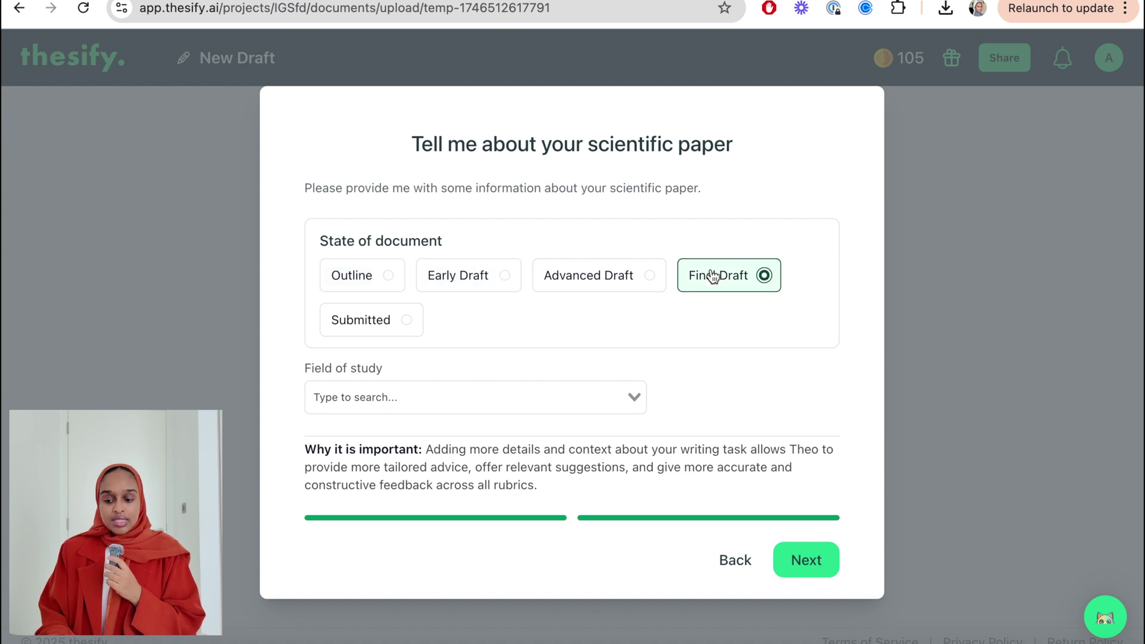
Set the paper's state to Submitted and its field of study to Earth and Planetary Sciences, and submit the details.
click(361, 321)
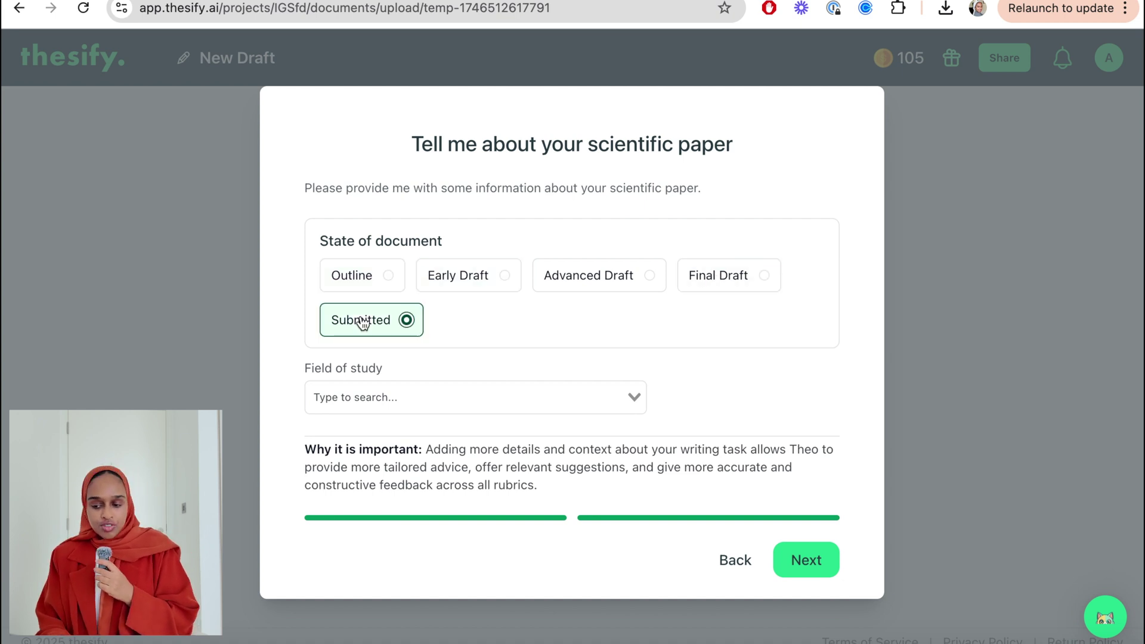
click(408, 393)
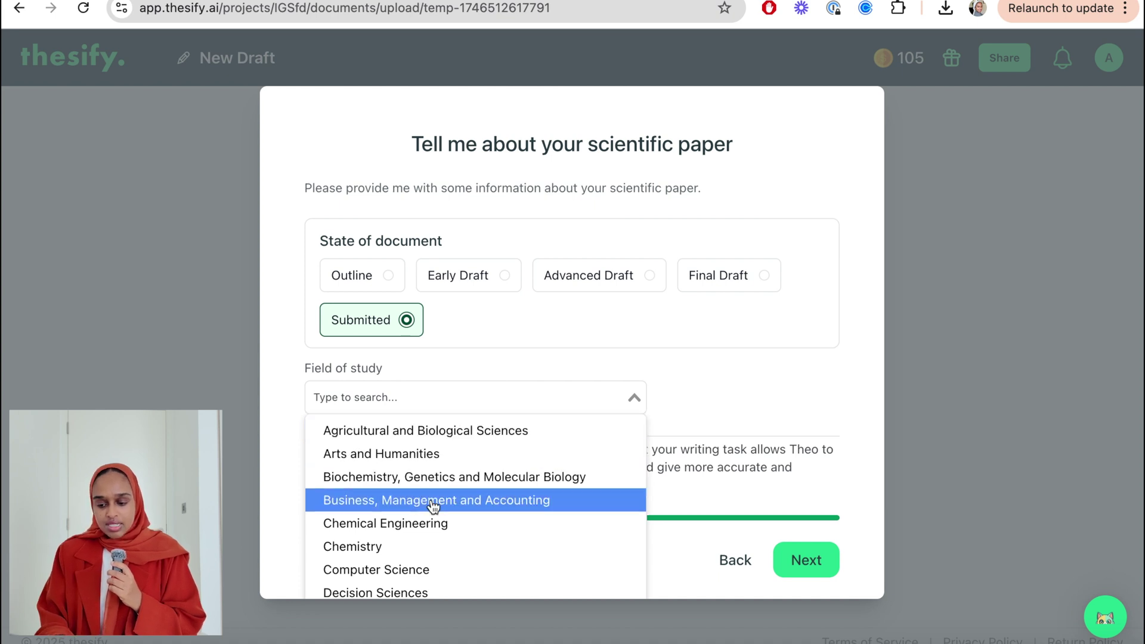
scroll(434, 524, down, 5)
scroll(434, 525, down, 2)
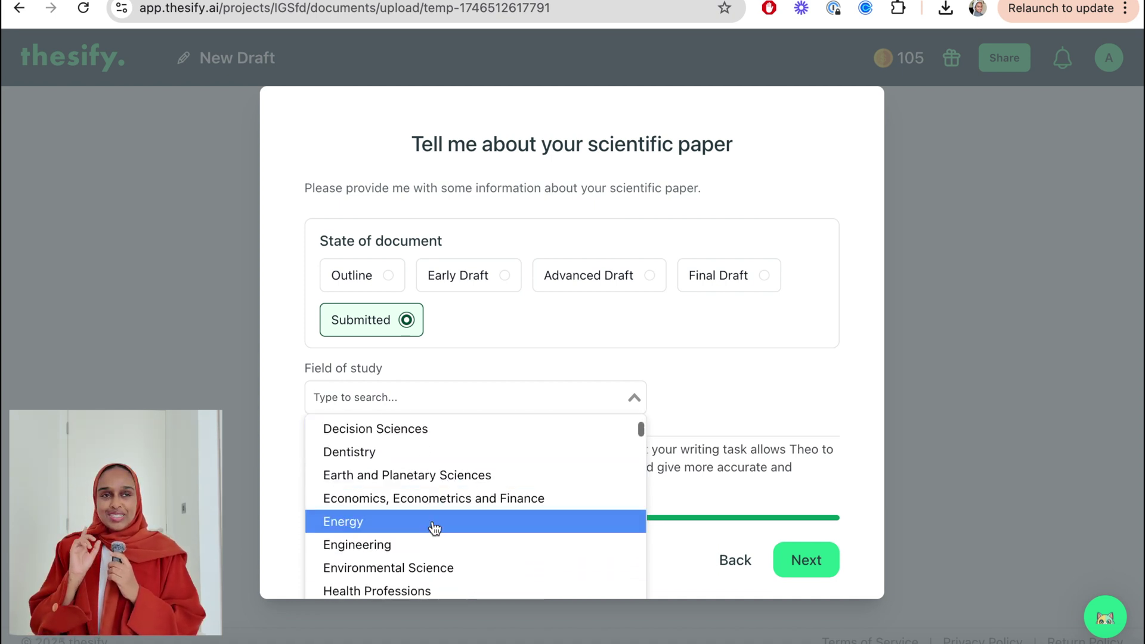
click(453, 474)
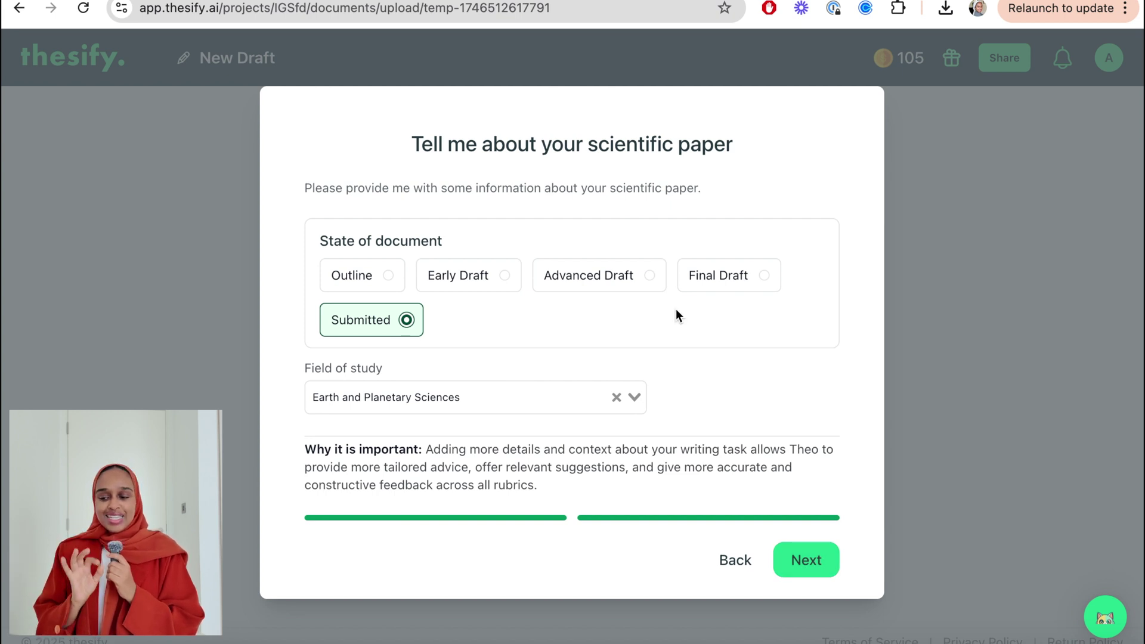
click(795, 561)
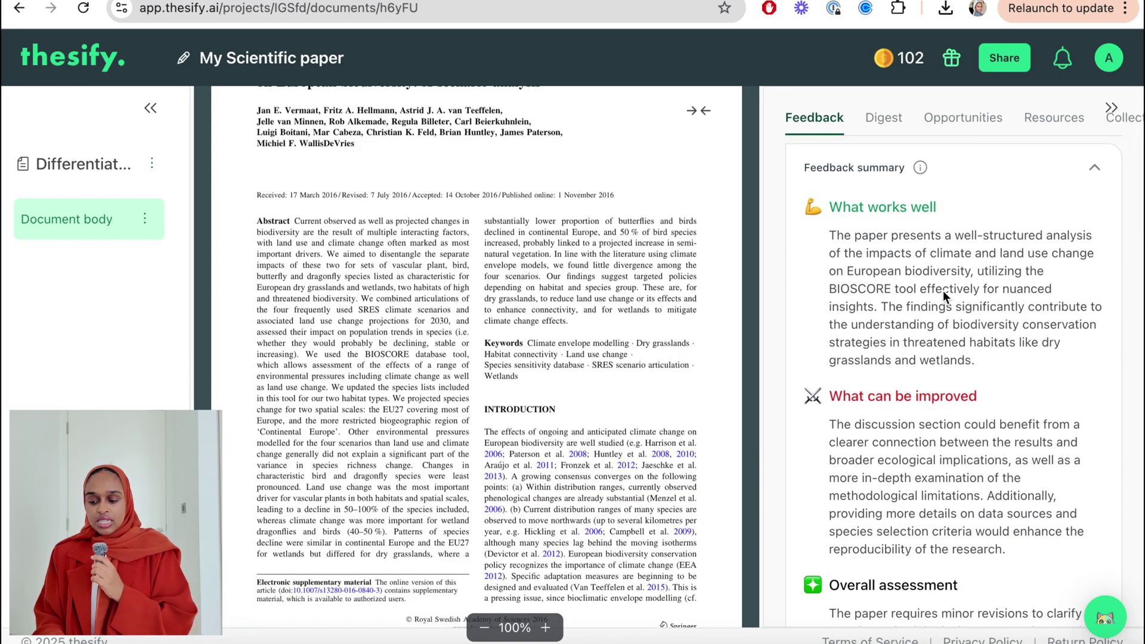
Read the scientific paper's feedback summary on what works well and what can be improved.
scroll(943, 291, up, 1)
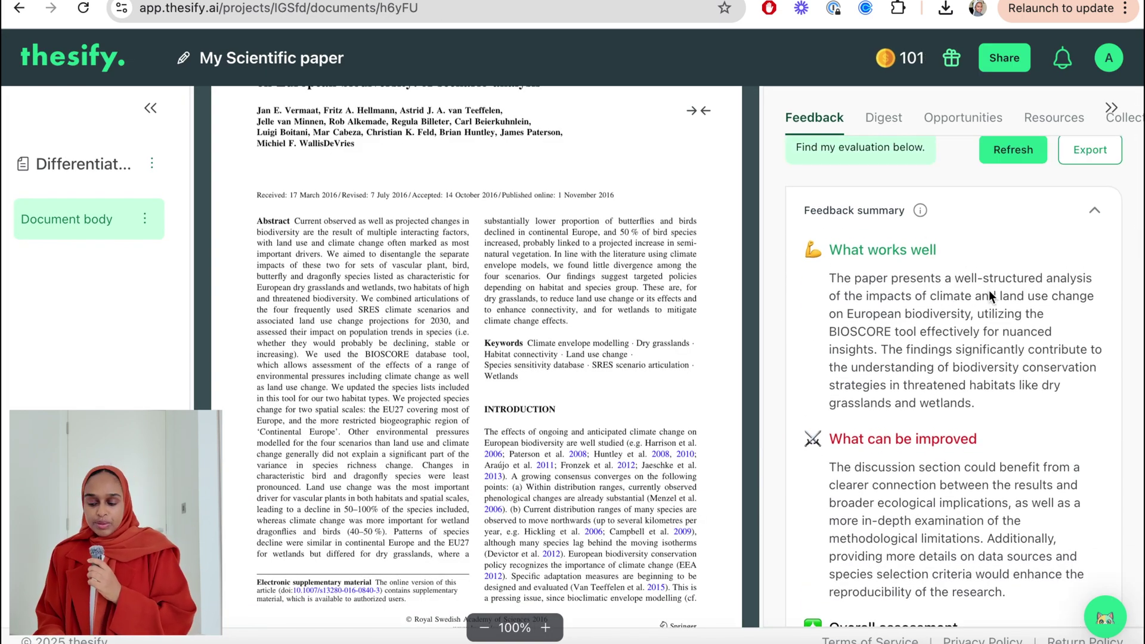
scroll(913, 311, down, 3)
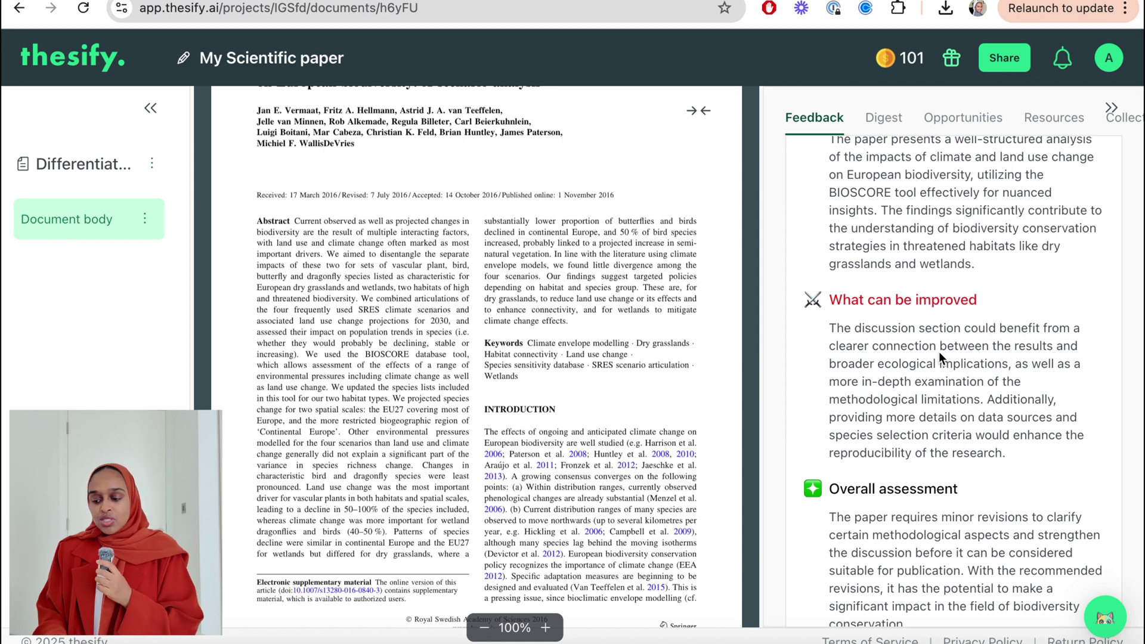
drag(832, 346, 974, 371)
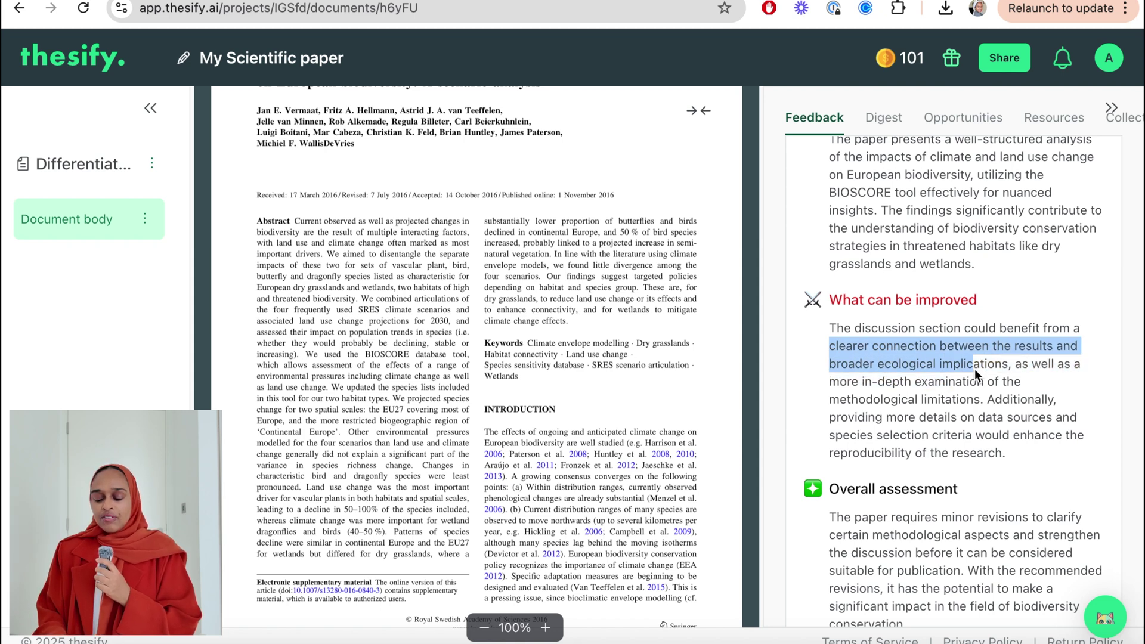
scroll(1002, 371, down, 3)
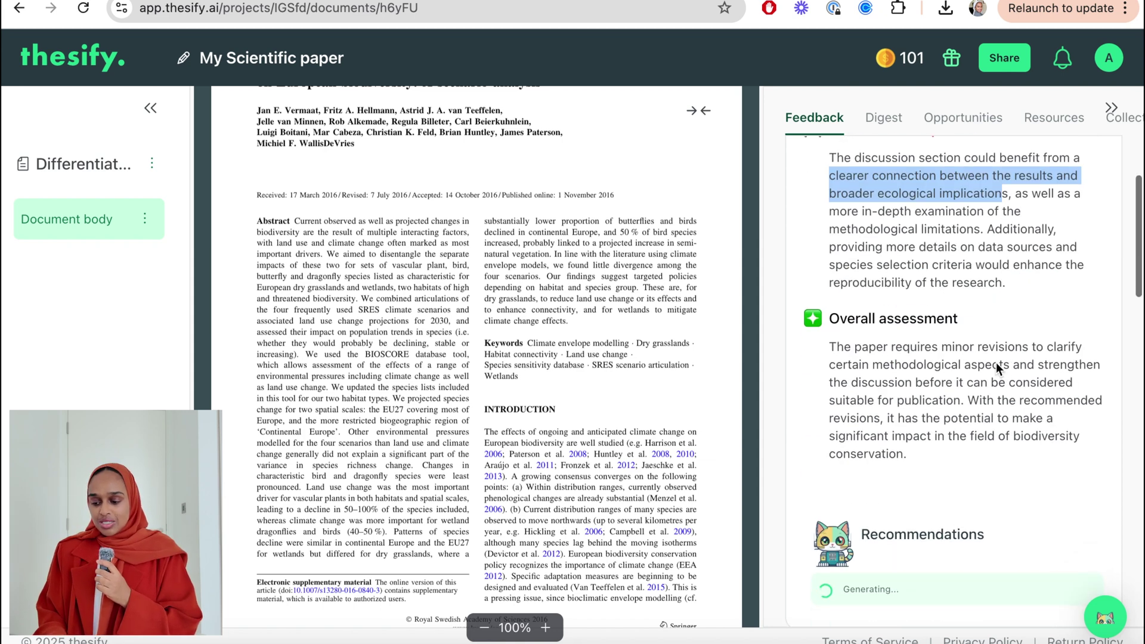
drag(919, 247, 1062, 240)
click(1023, 290)
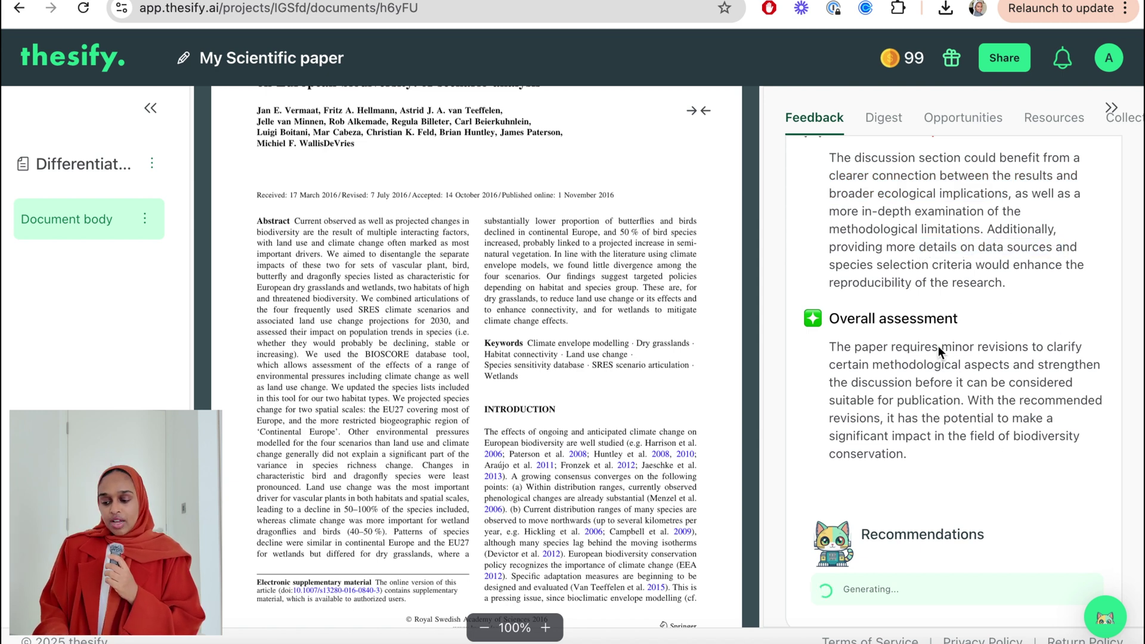
Read the overall assessment of the scientific paper, including the required revisions and potential impact.
drag(945, 348, 1063, 350)
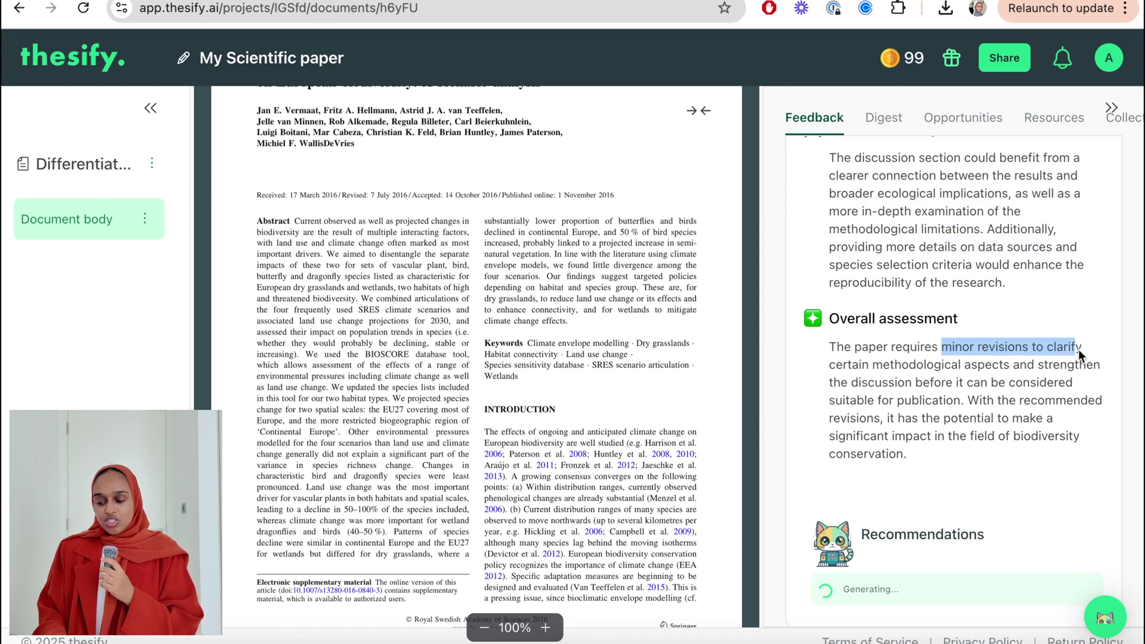
drag(1083, 354, 1040, 369)
click(1009, 448)
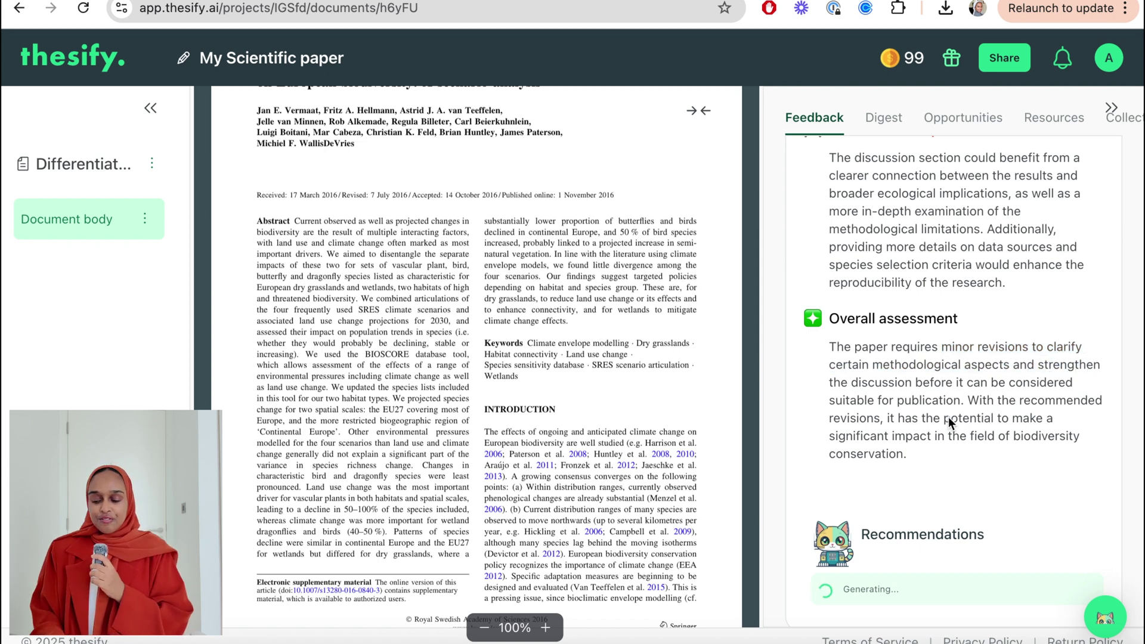
drag(944, 416, 951, 448)
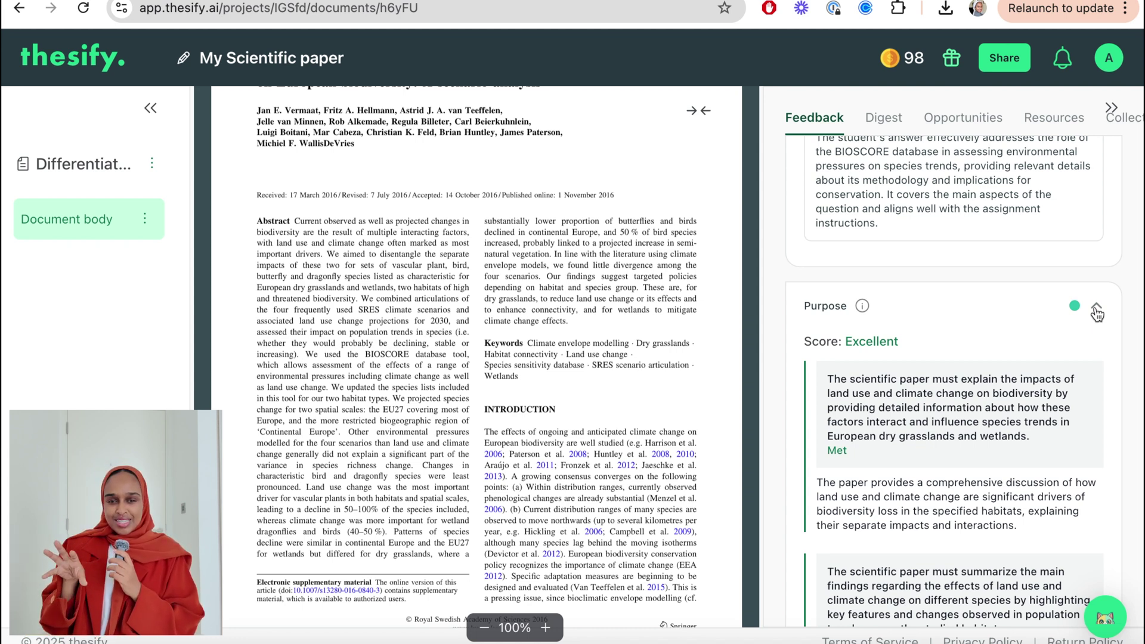
Review the scientific paper's Purpose score and criteria comments, and look at the answered topic questions.
scroll(649, 358, down, 4)
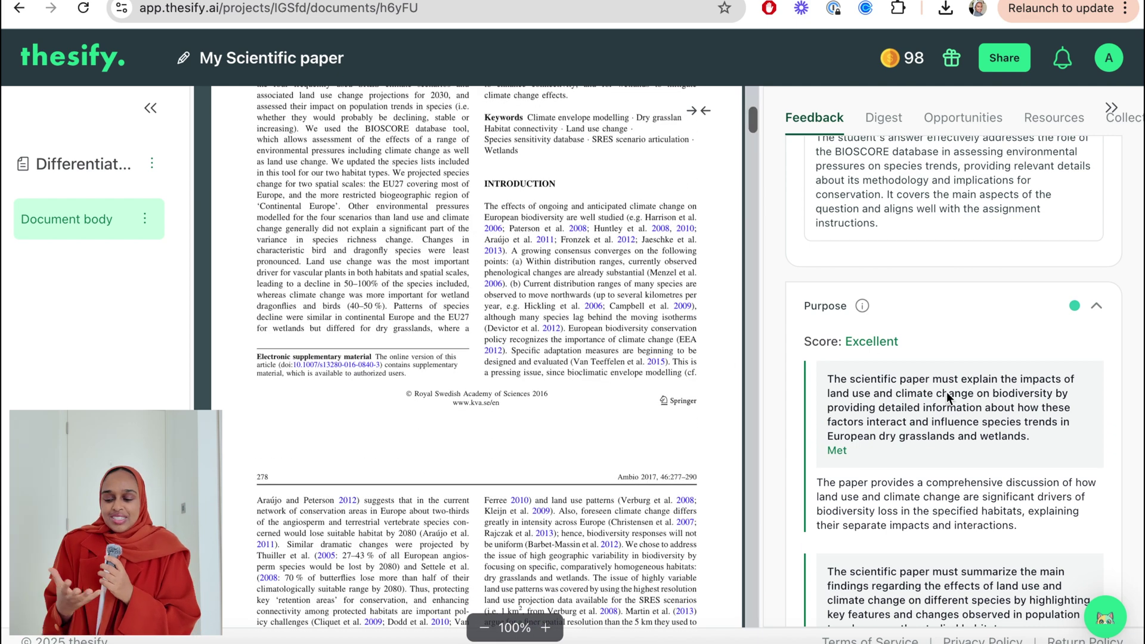
scroll(947, 392, down, 3)
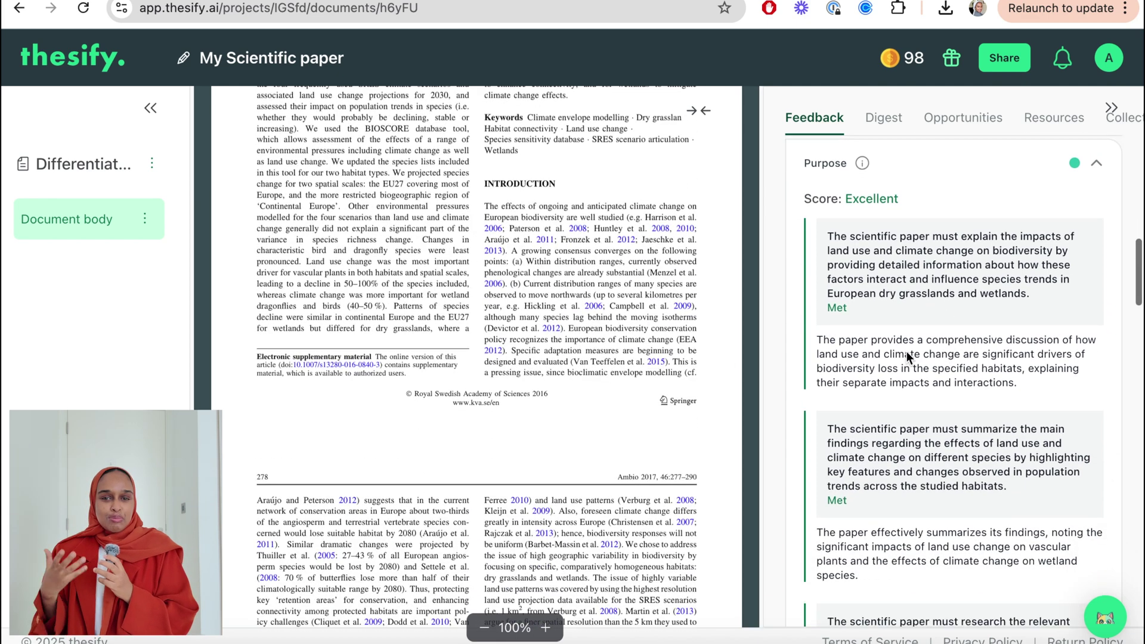
scroll(979, 340, down, 1)
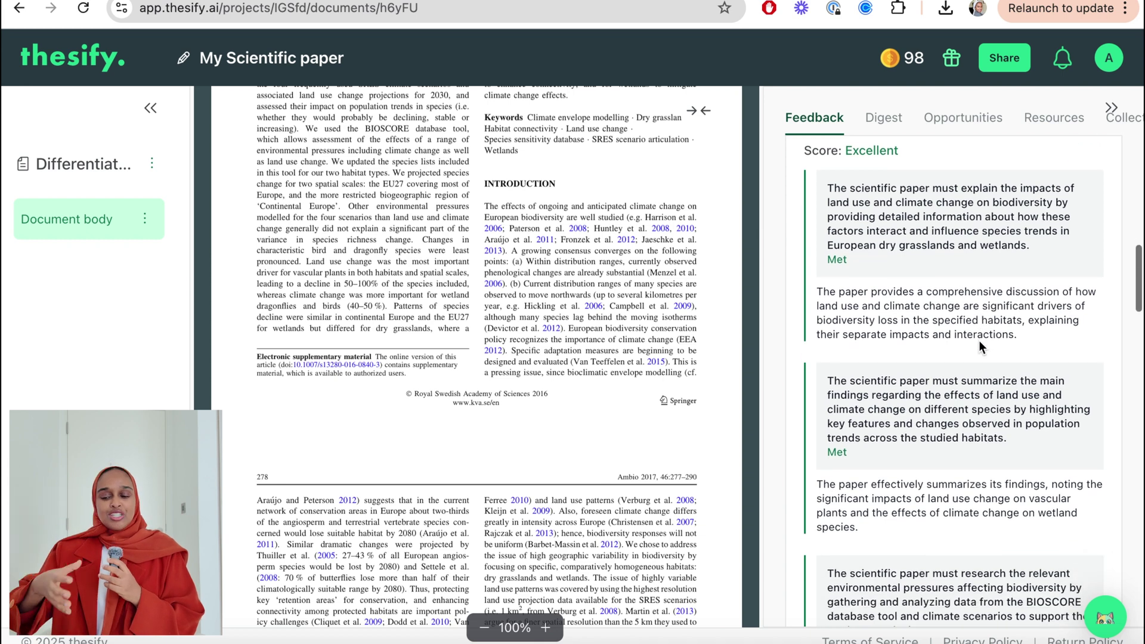
scroll(965, 238, down, 2)
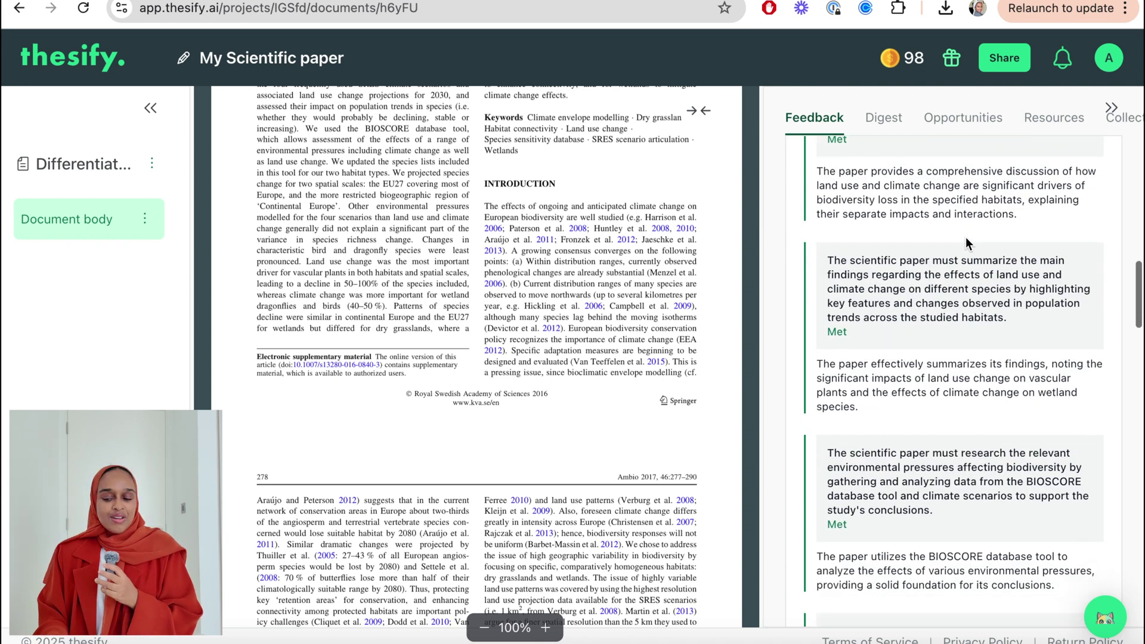
scroll(928, 296, down, 10)
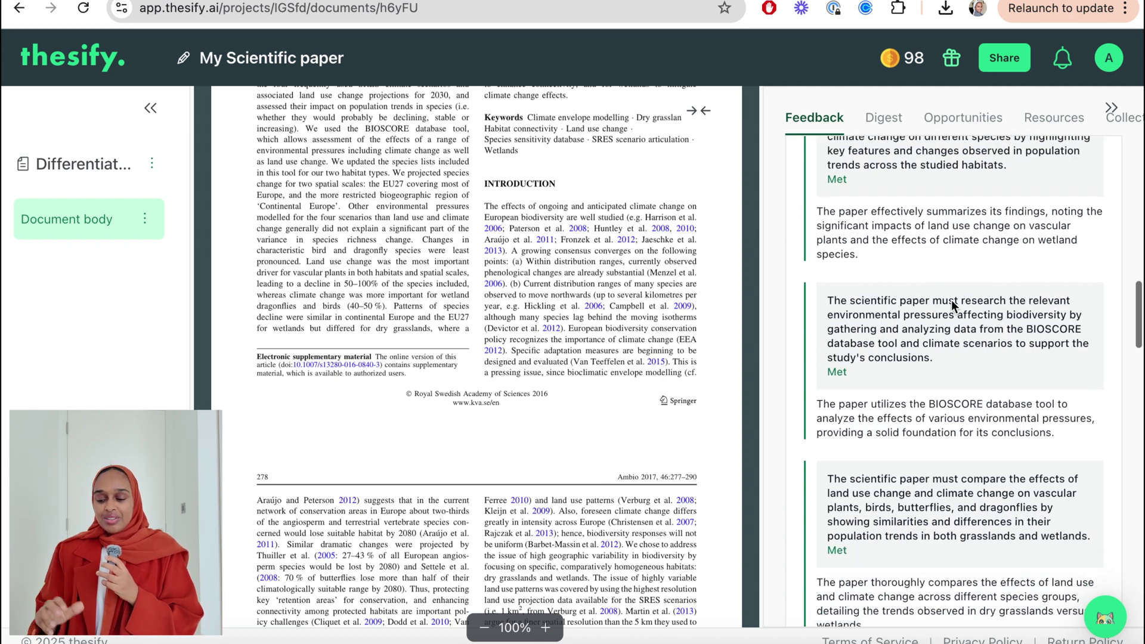
scroll(895, 343, down, 5)
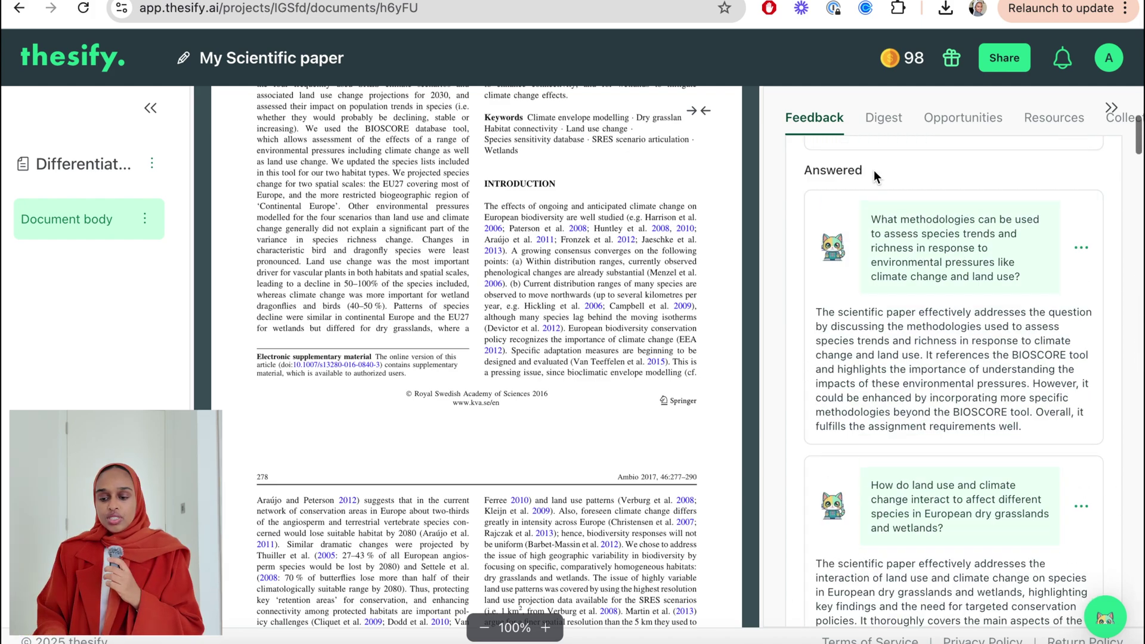
Review the scientific paper's digest, including its keywords, main claims, conclusion and main methods.
click(882, 116)
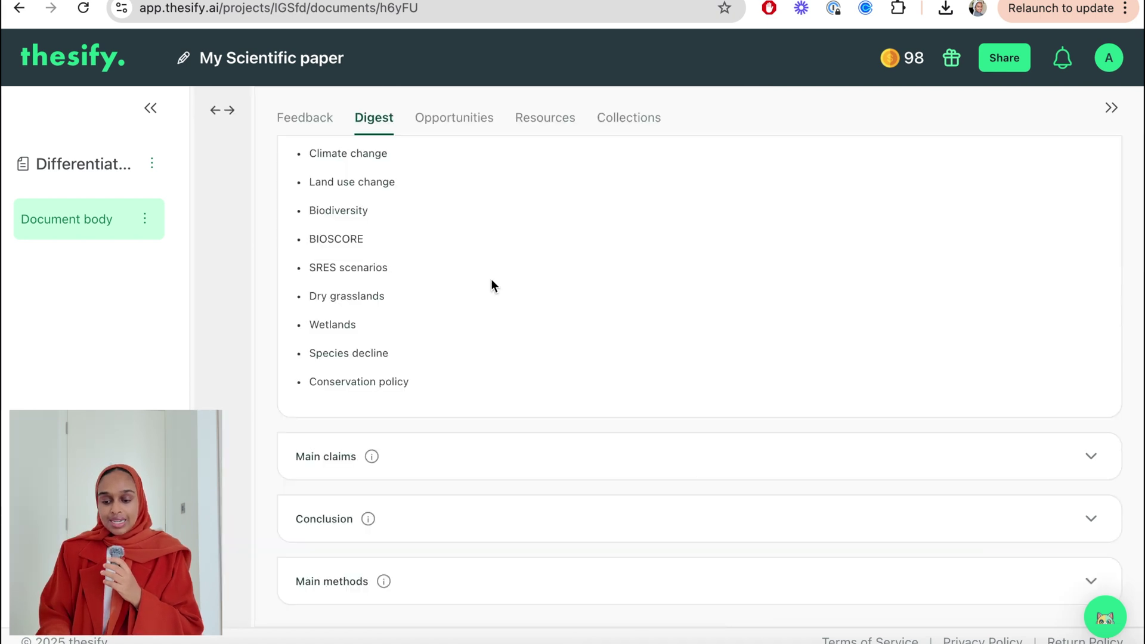
scroll(492, 284, up, 3)
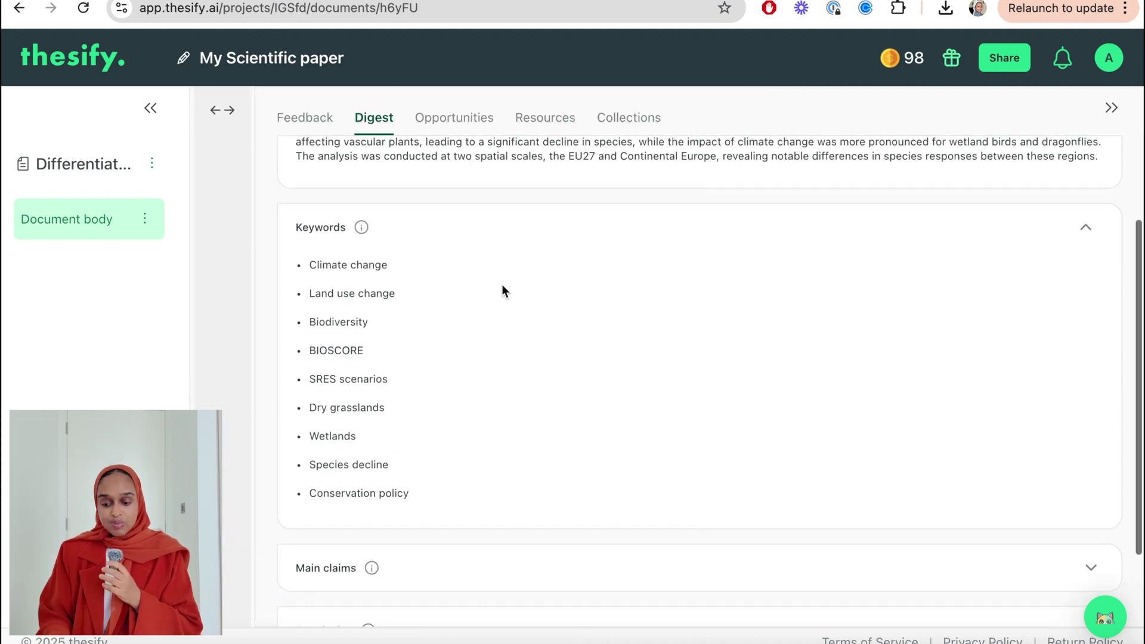
scroll(503, 291, down, 3)
click(426, 477)
scroll(425, 475, down, 4)
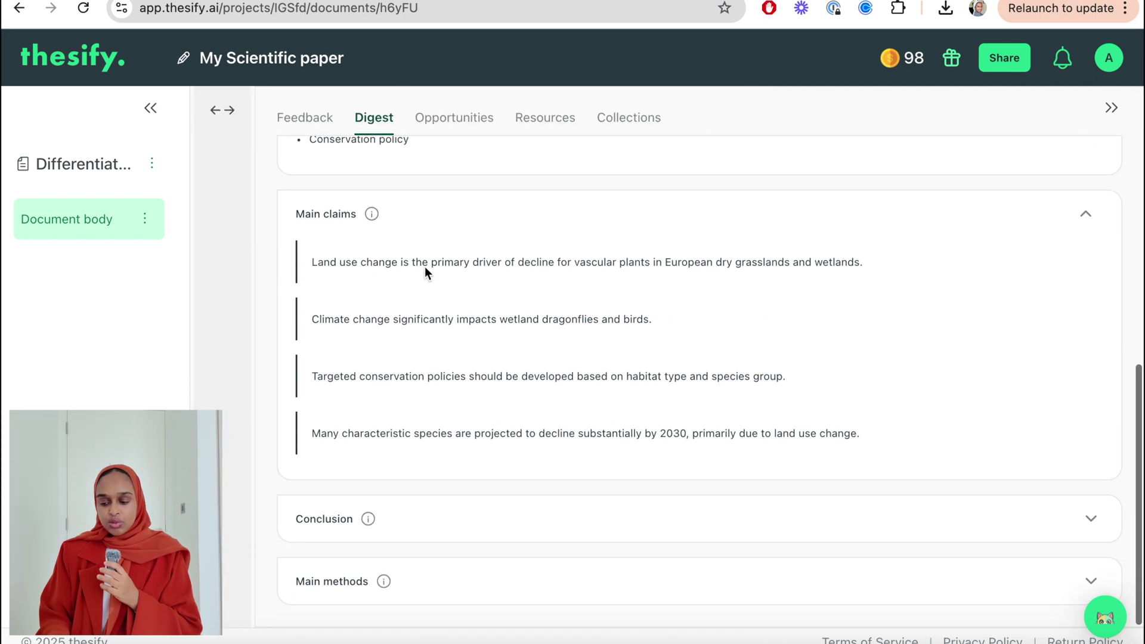
click(466, 527)
scroll(466, 525, down, 1)
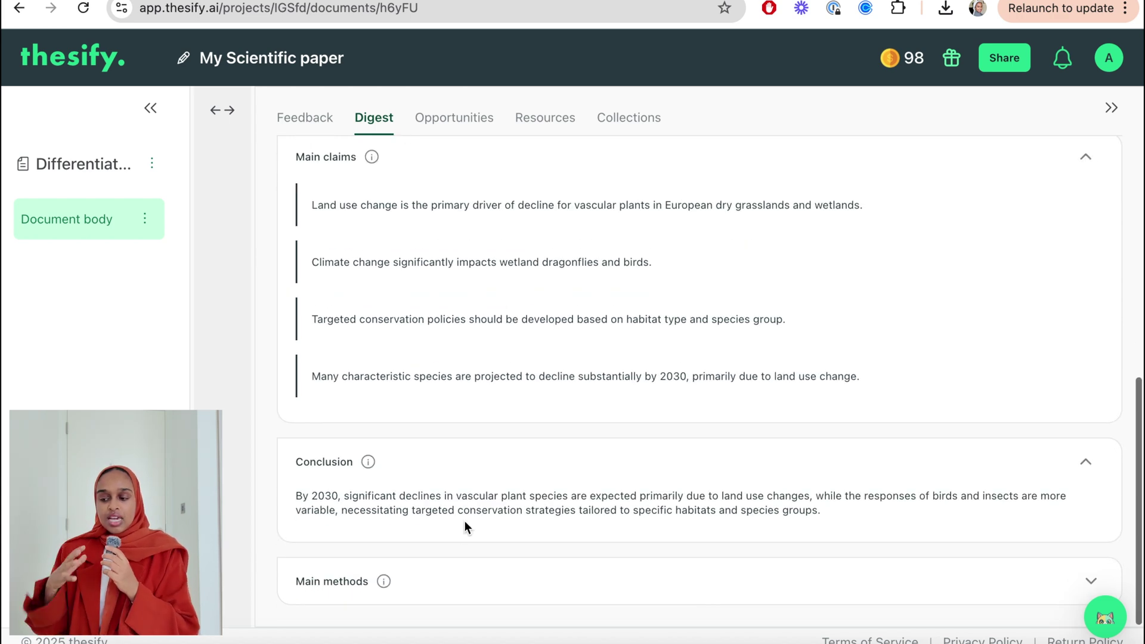
click(495, 577)
scroll(544, 403, down, 2)
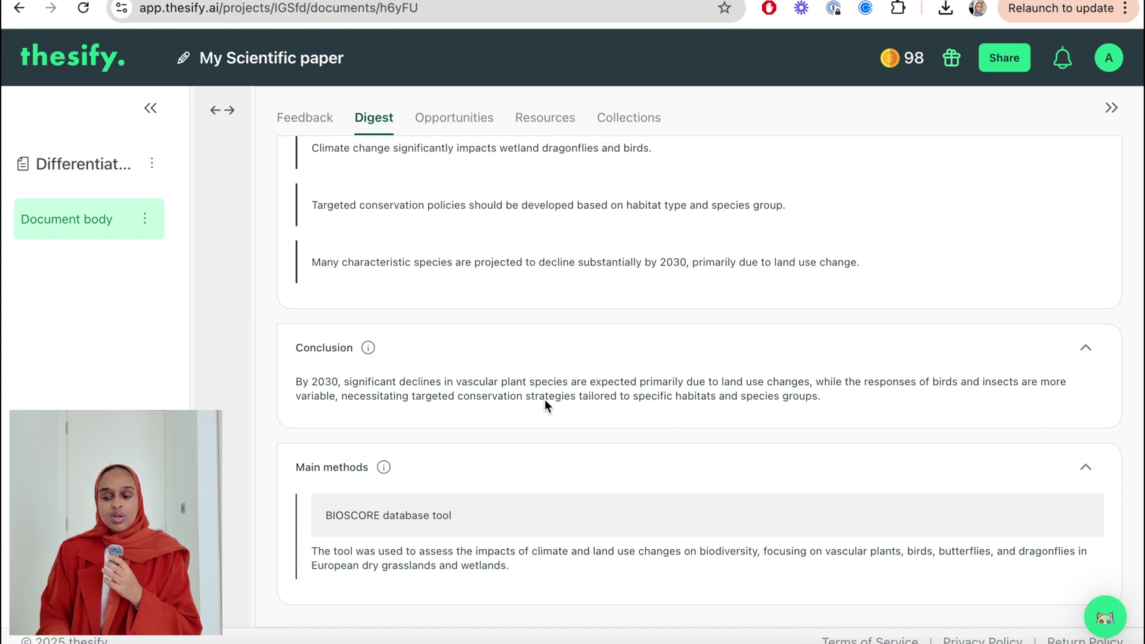
Look through the research opportunities suggested for the paper and the research question they are based on.
click(494, 125)
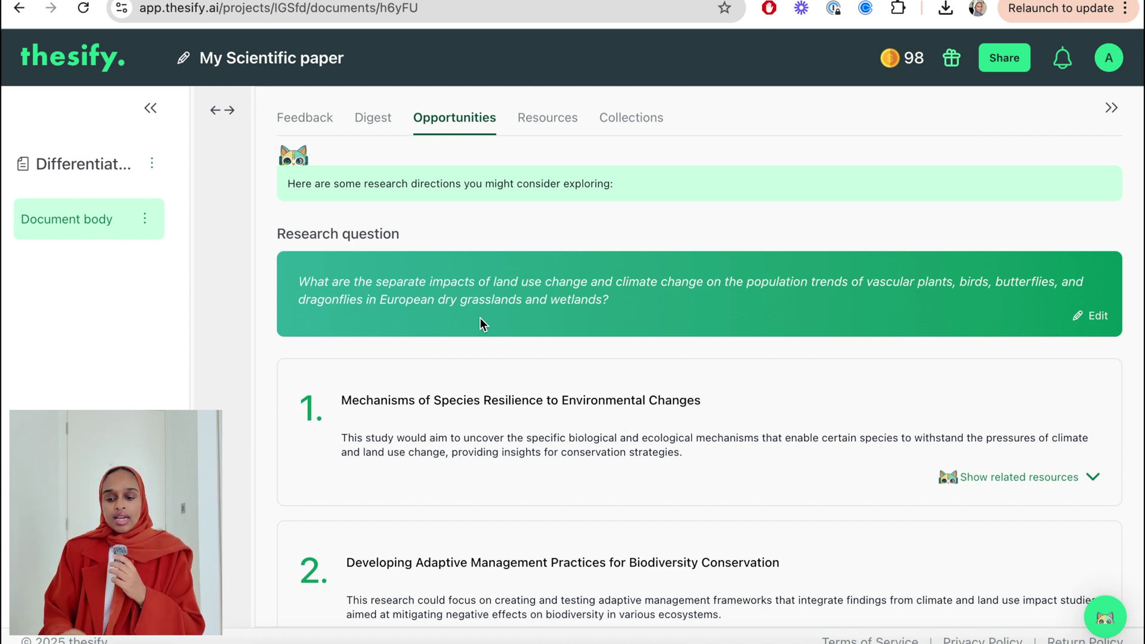
scroll(479, 324, down, 1)
scroll(481, 323, up, 2)
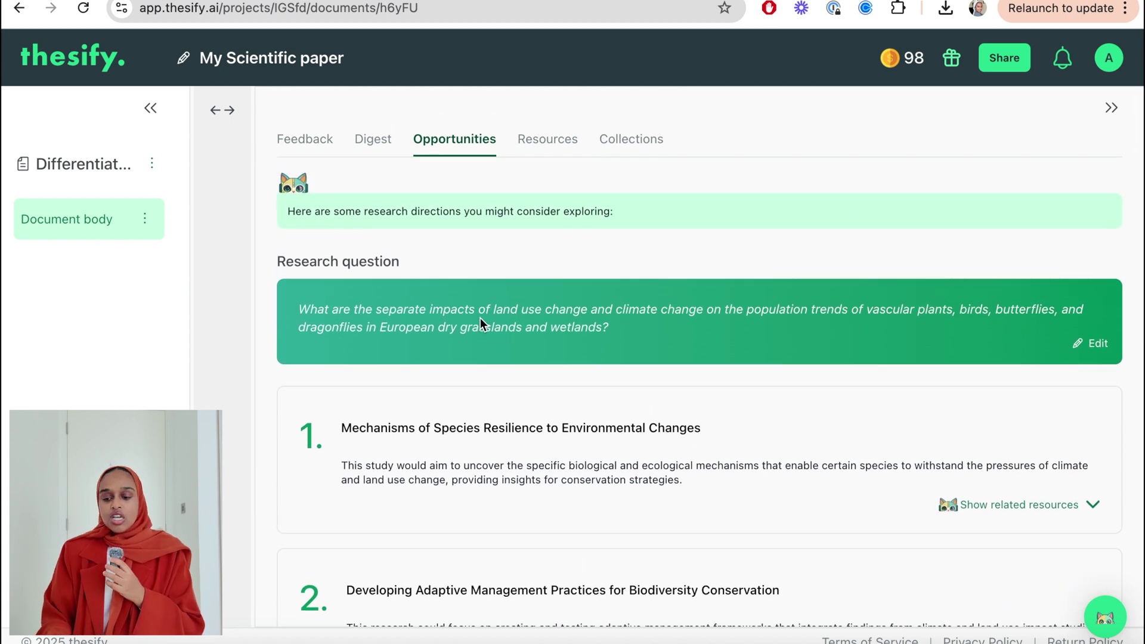
scroll(480, 322, down, 3)
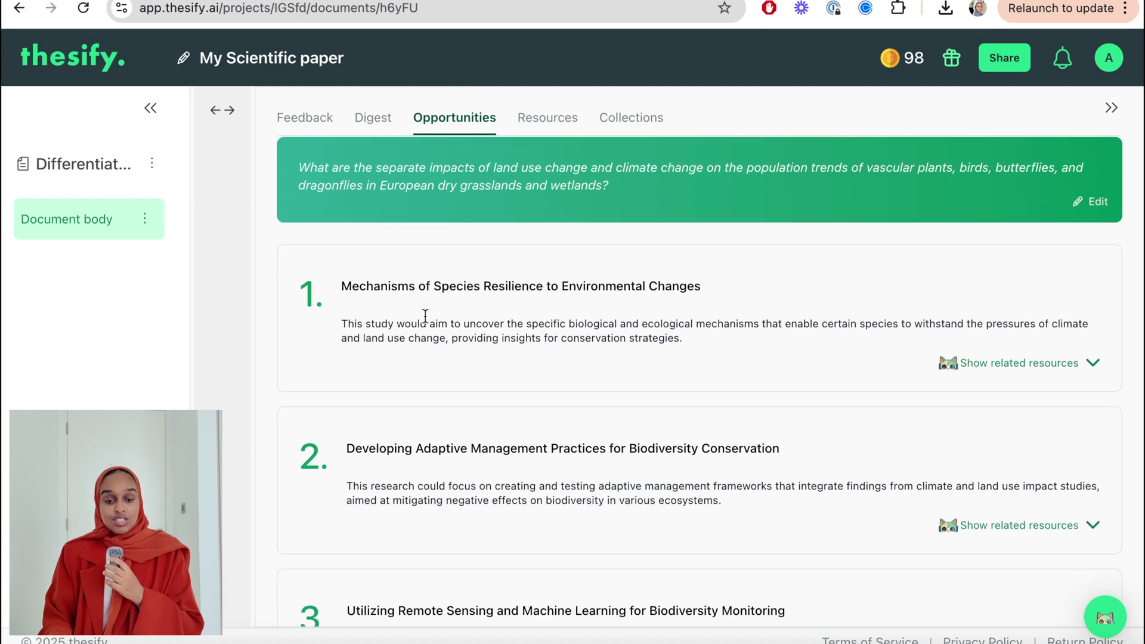
Show the related resources for the research direction "Mechanisms of Species Resilience to Environmental Changes" and browse them.
click(1091, 363)
scroll(801, 385, down, 7)
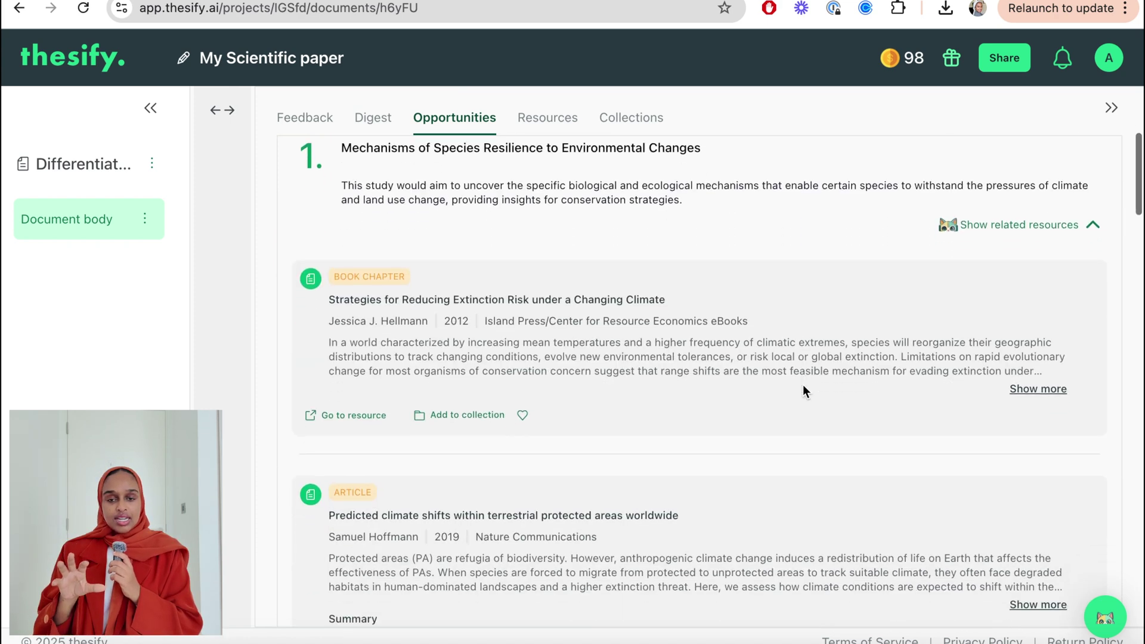
scroll(605, 328, down, 10)
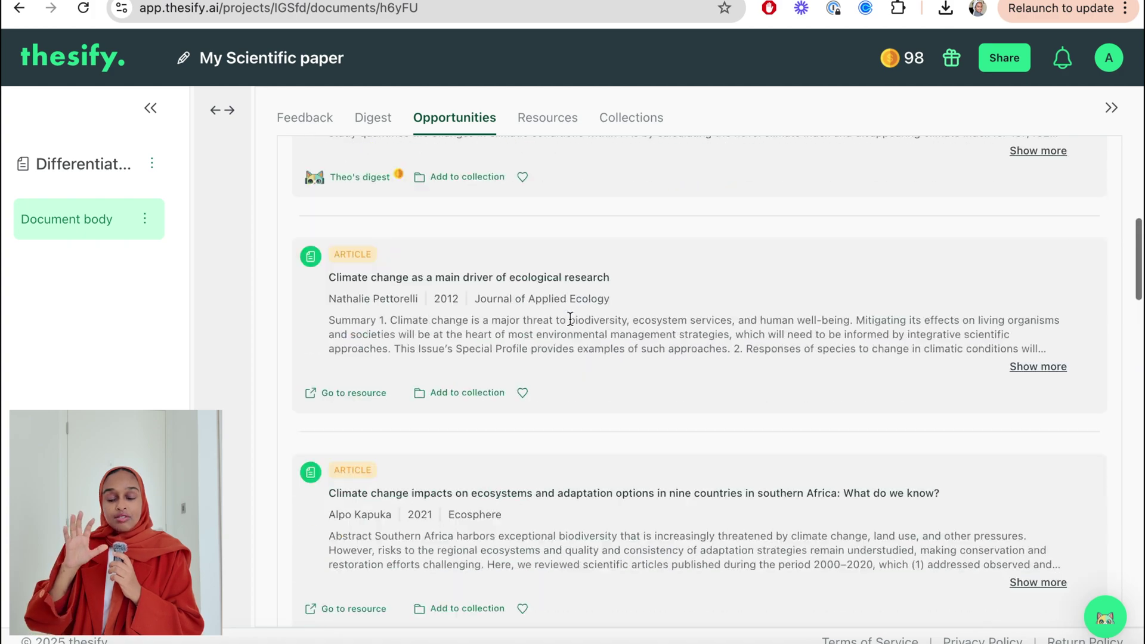
scroll(537, 345, down, 14)
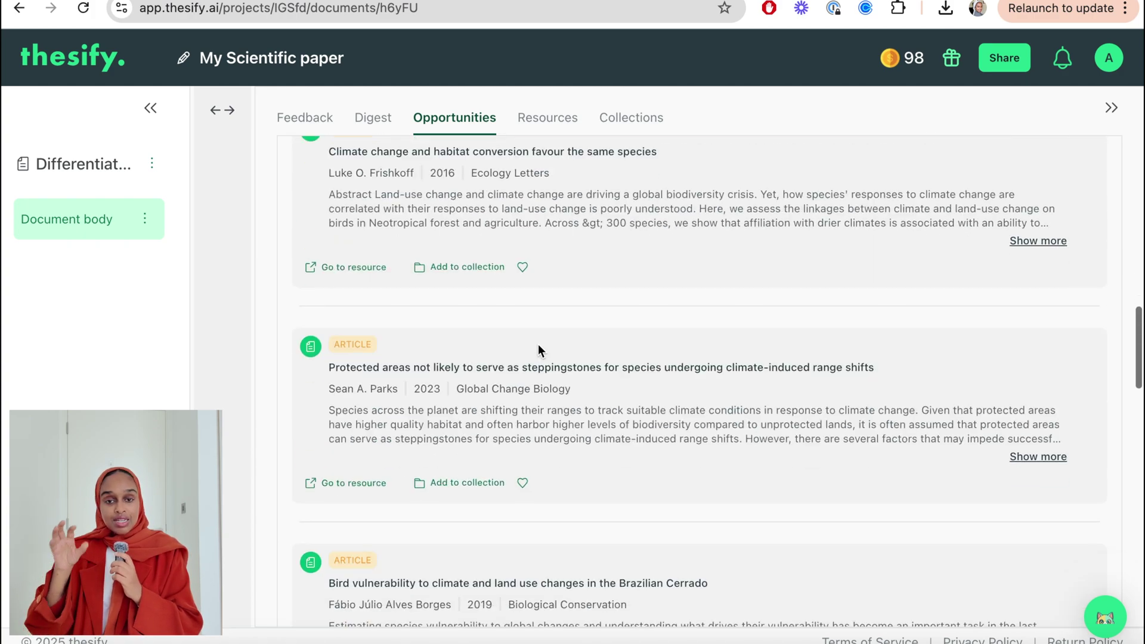
scroll(538, 344, up, 20)
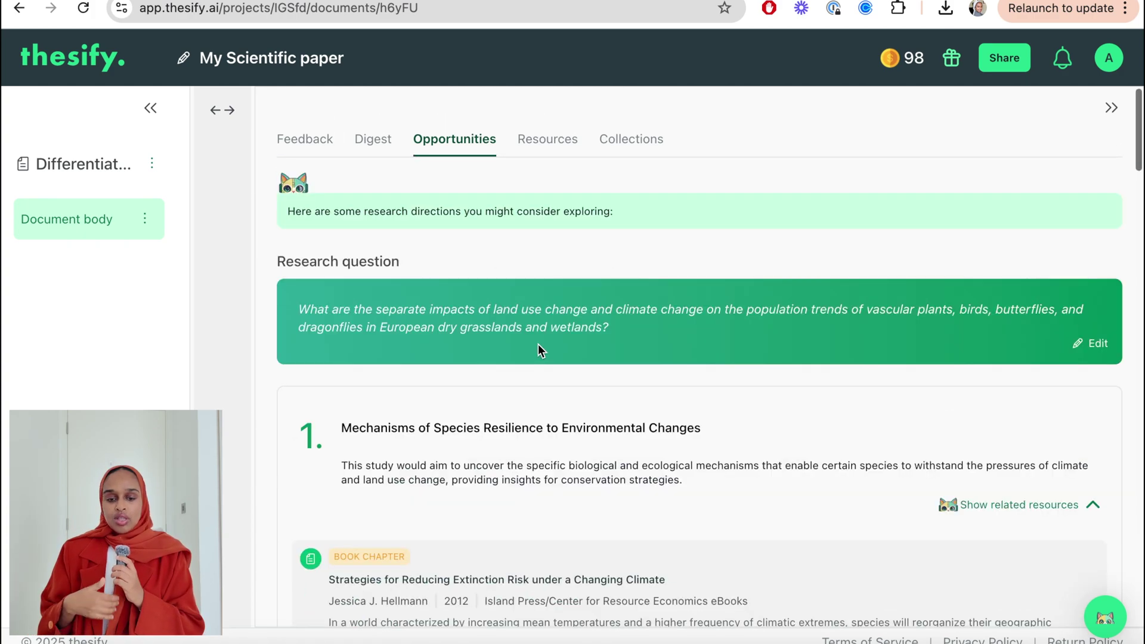
scroll(537, 344, down, 2)
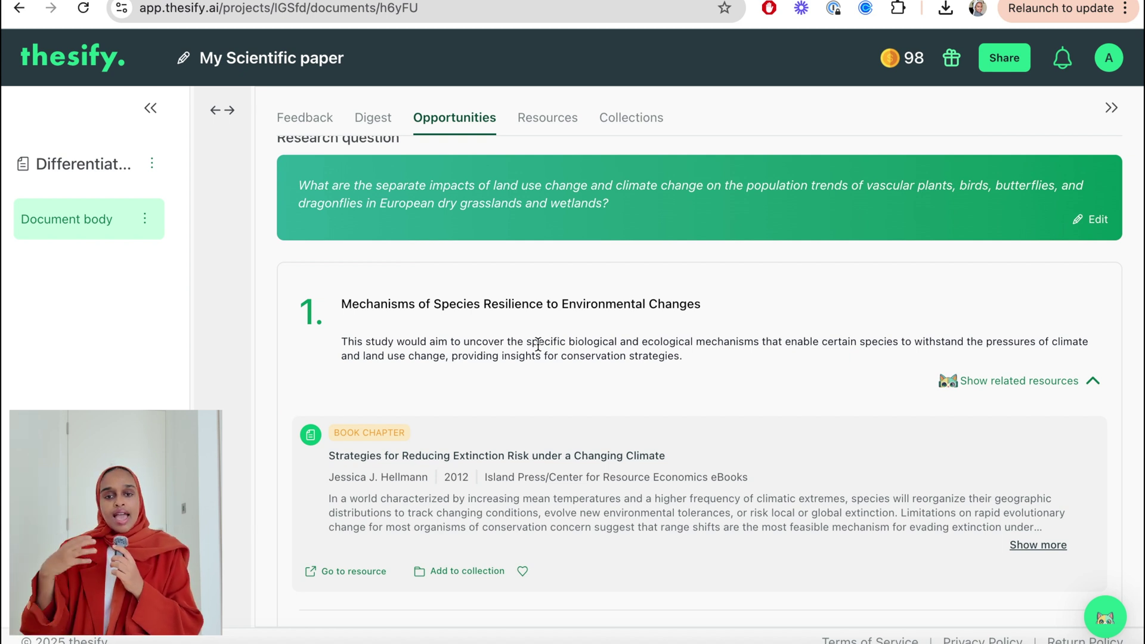
scroll(537, 345, up, 3)
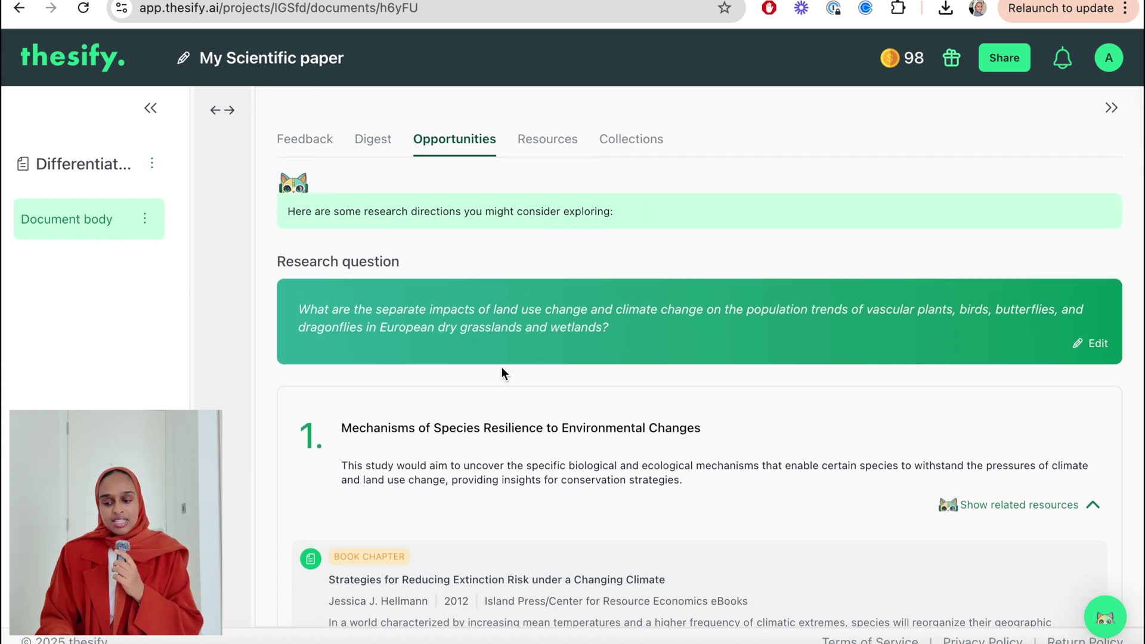
Browse the recommended publications among the paper's resources, including the article on the global diversity of birds.
click(553, 136)
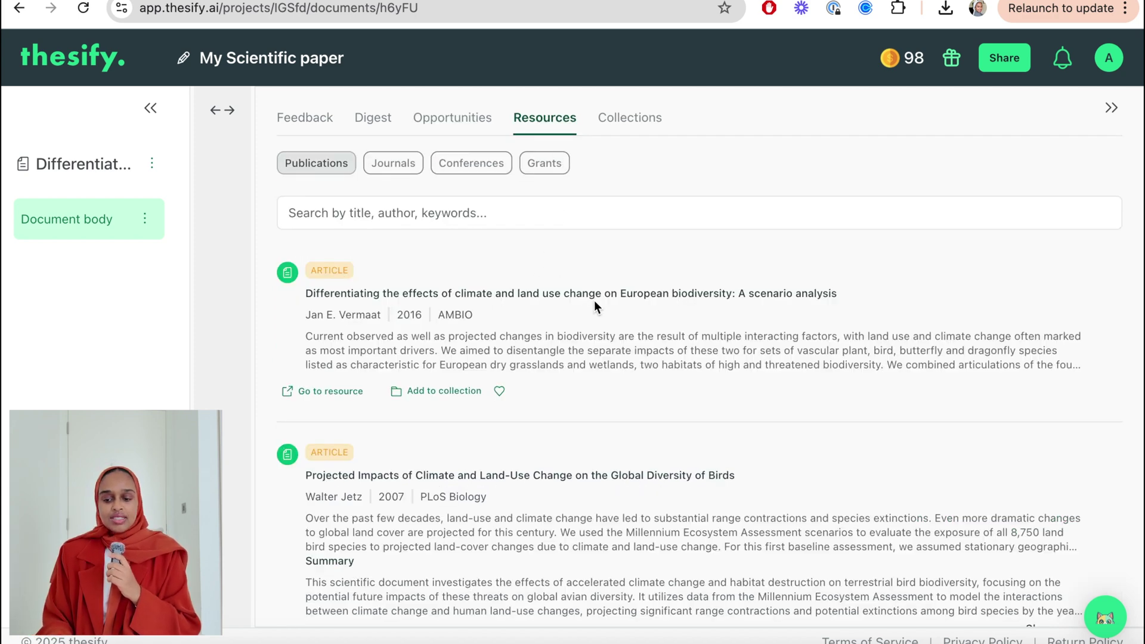
scroll(591, 298, down, 1)
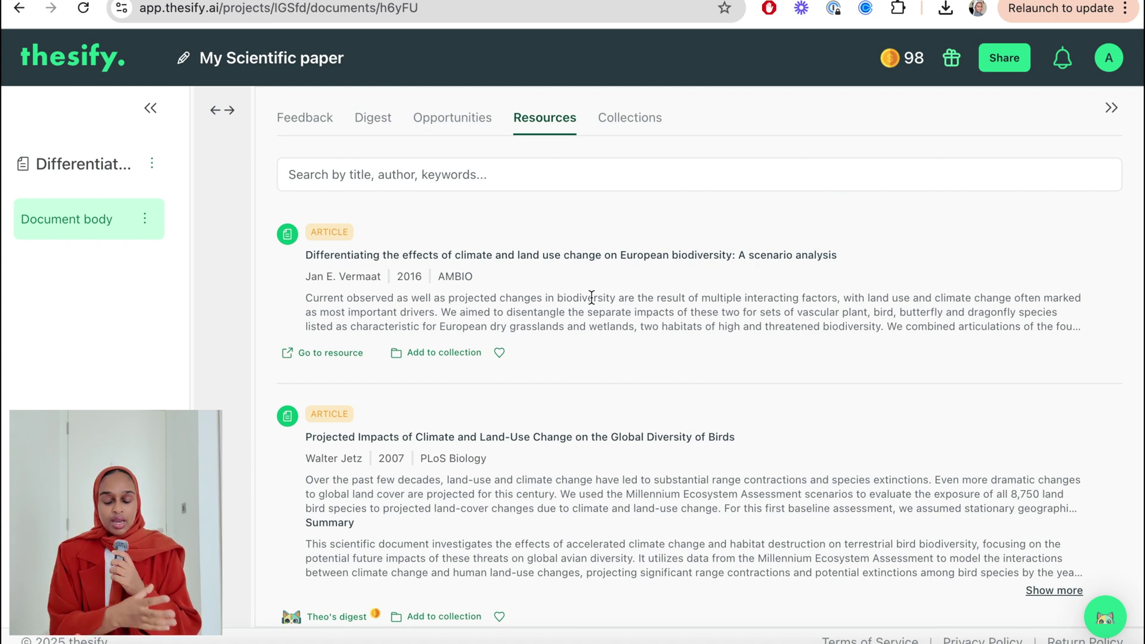
scroll(591, 297, down, 5)
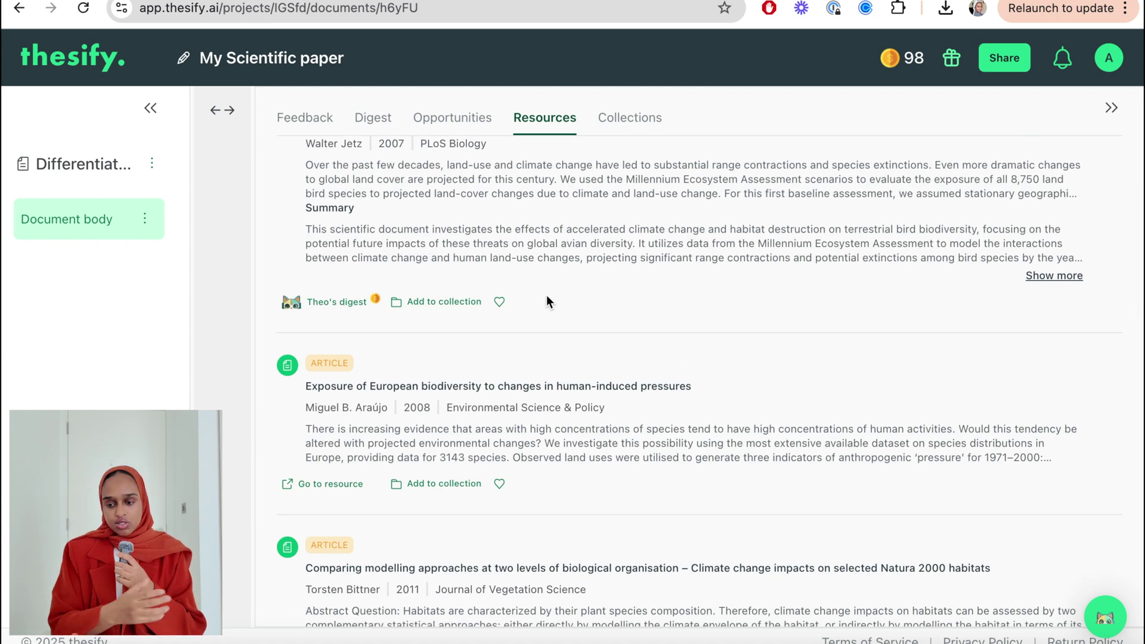
click(358, 301)
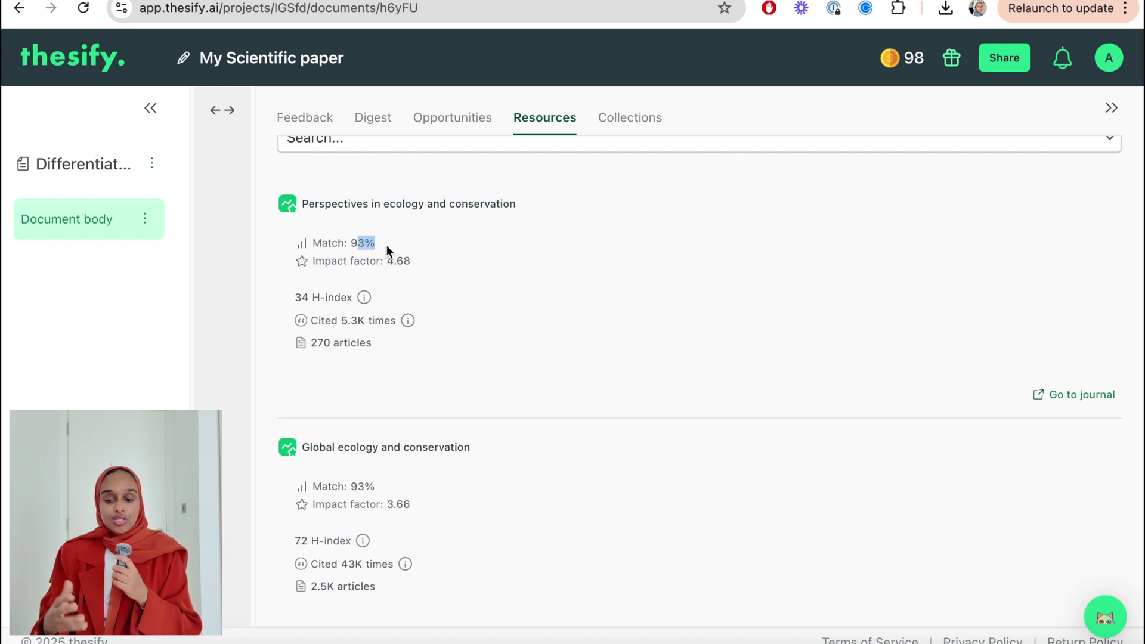
Examine the recommended journals, checking the impact factor of Perspectives in ecology and conservation and comparing the other matches.
double_click(393, 262)
scroll(454, 318, down, 6)
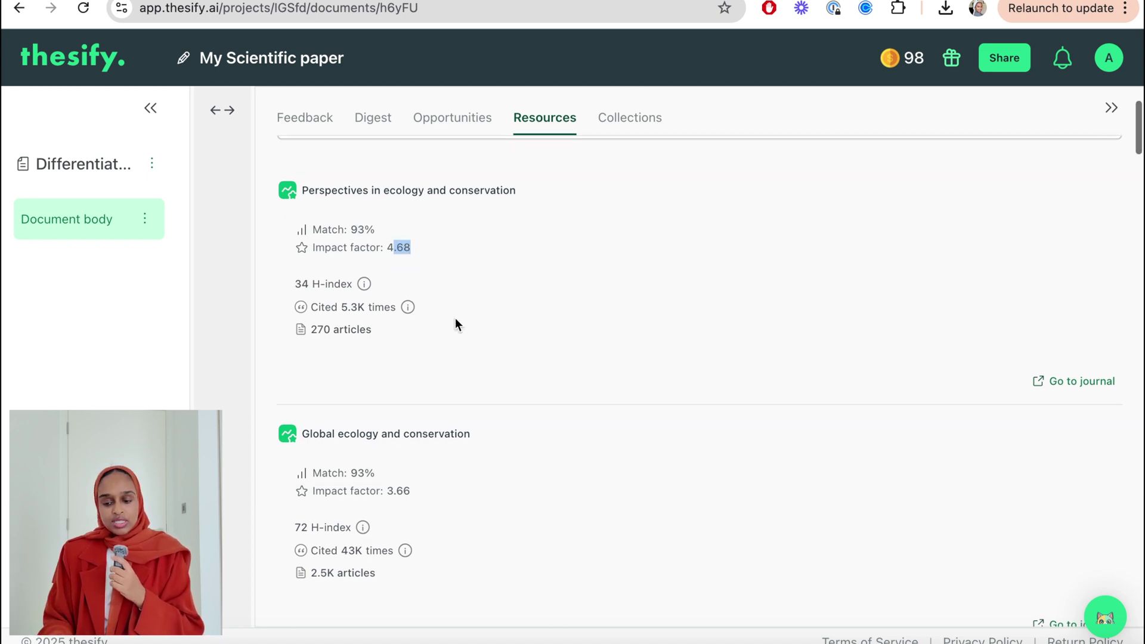
scroll(456, 324, down, 4)
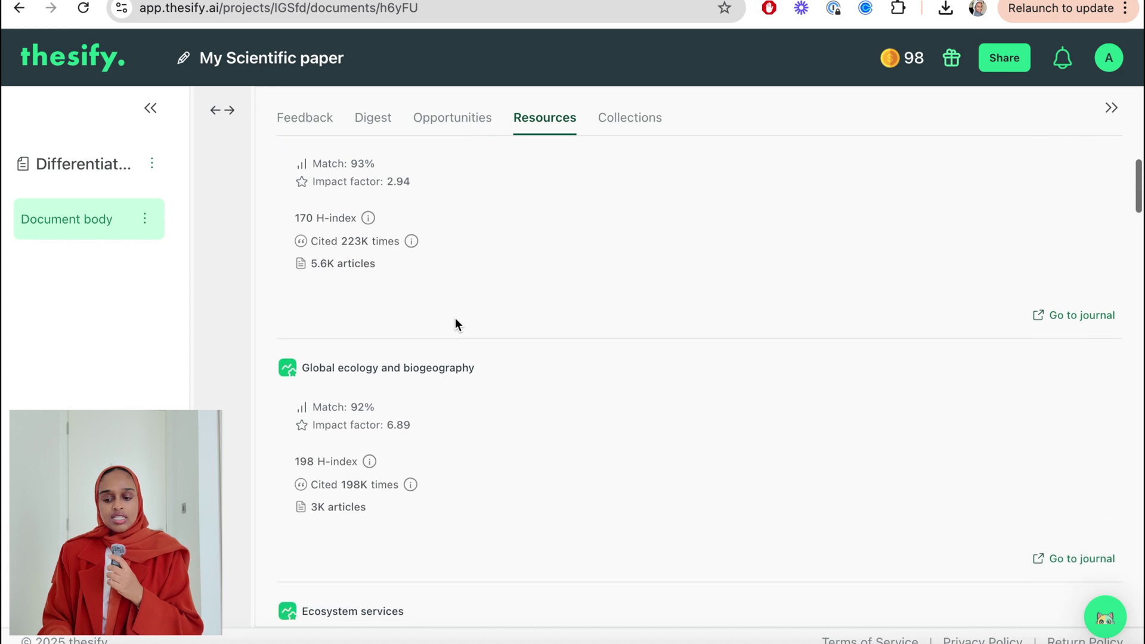
scroll(433, 448, down, 1)
scroll(432, 445, up, 10)
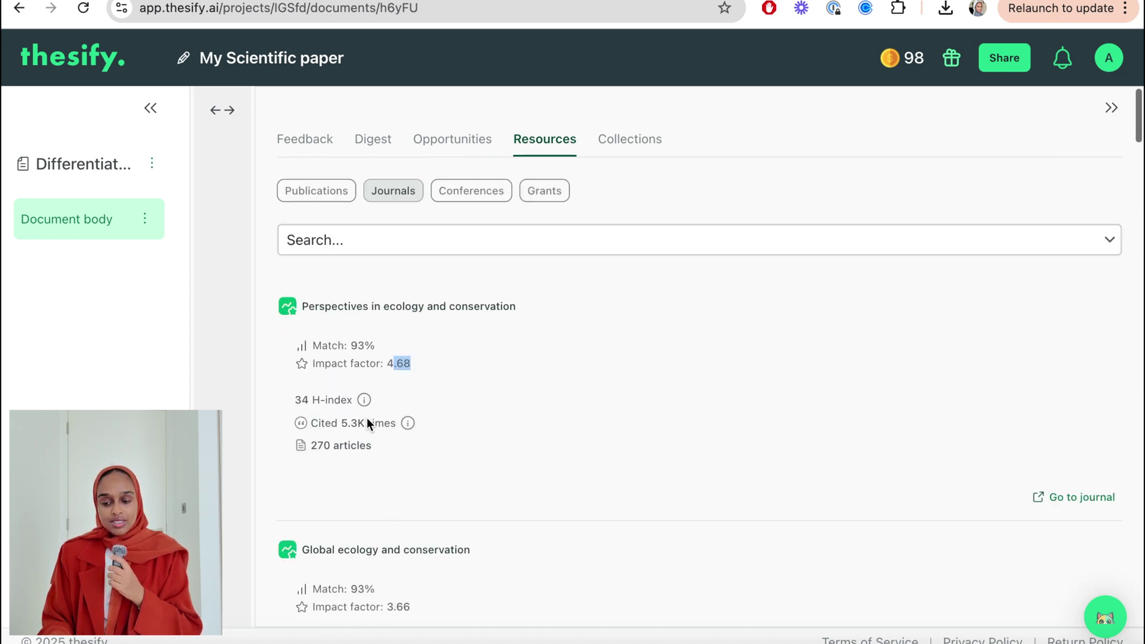
View the recommended conferences and check the dates and description of A4Life 2025.
click(472, 191)
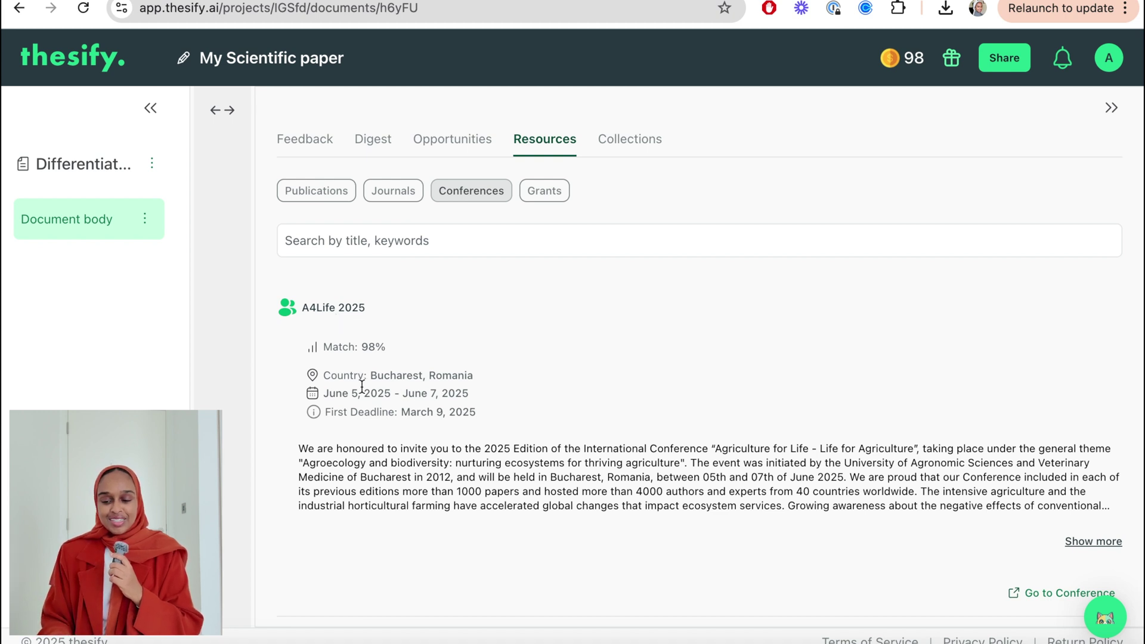
drag(352, 393, 469, 392)
click(490, 399)
scroll(602, 411, down, 2)
Open the A4Life 2025 conference website, look through its home page, and close it to return to thesify.
click(1067, 456)
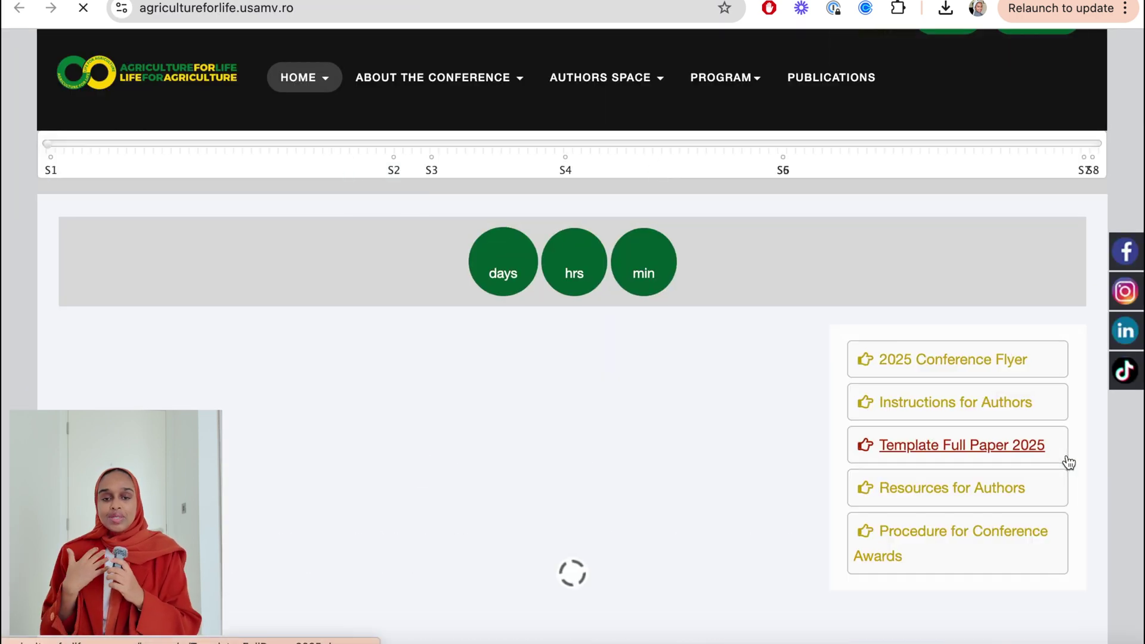
scroll(646, 459, down, 20)
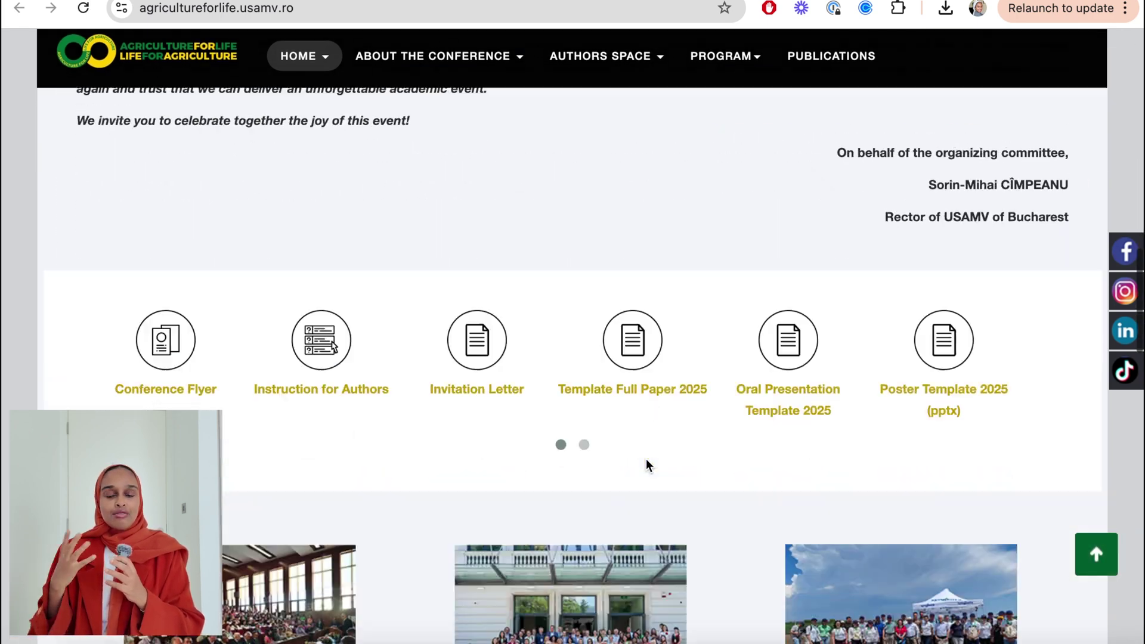
scroll(435, 311, up, 10)
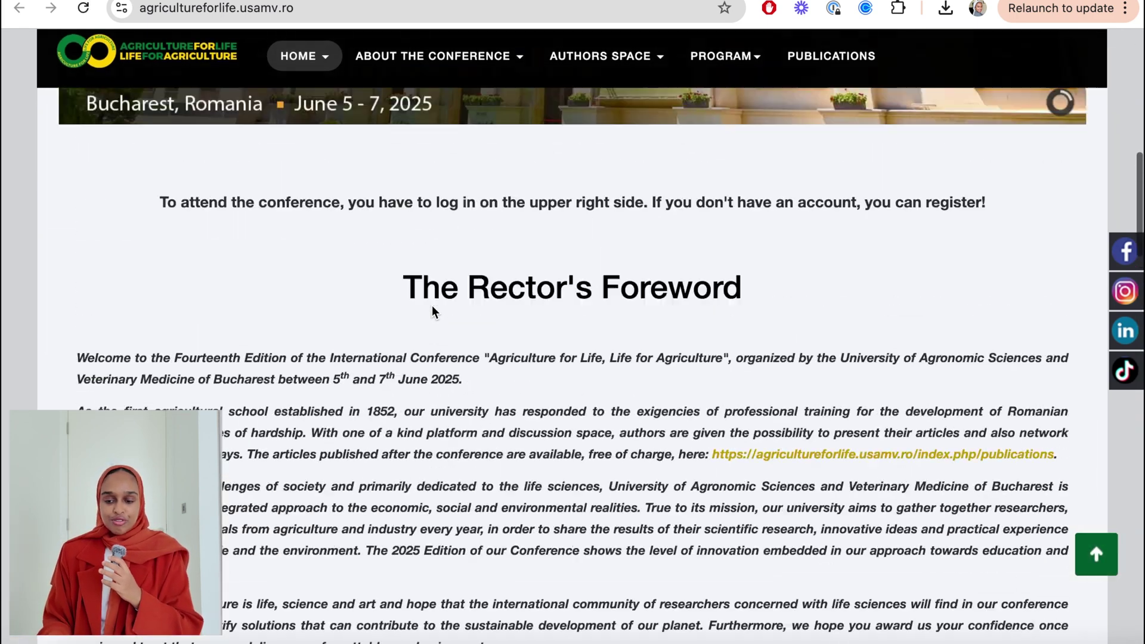
key(ctrl+w)
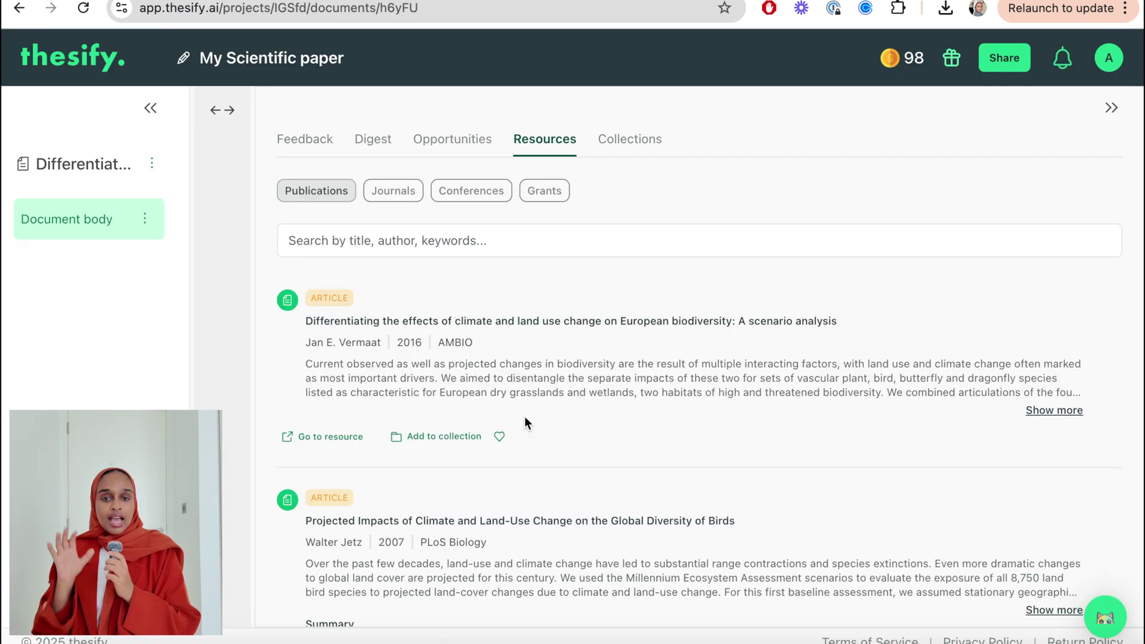
Add the publication on climate and land use effects on European biodiversity to a new collection named "Intro PAPERS" and view the paper's collections.
click(458, 442)
click(455, 382)
text(Intro PAPERS)
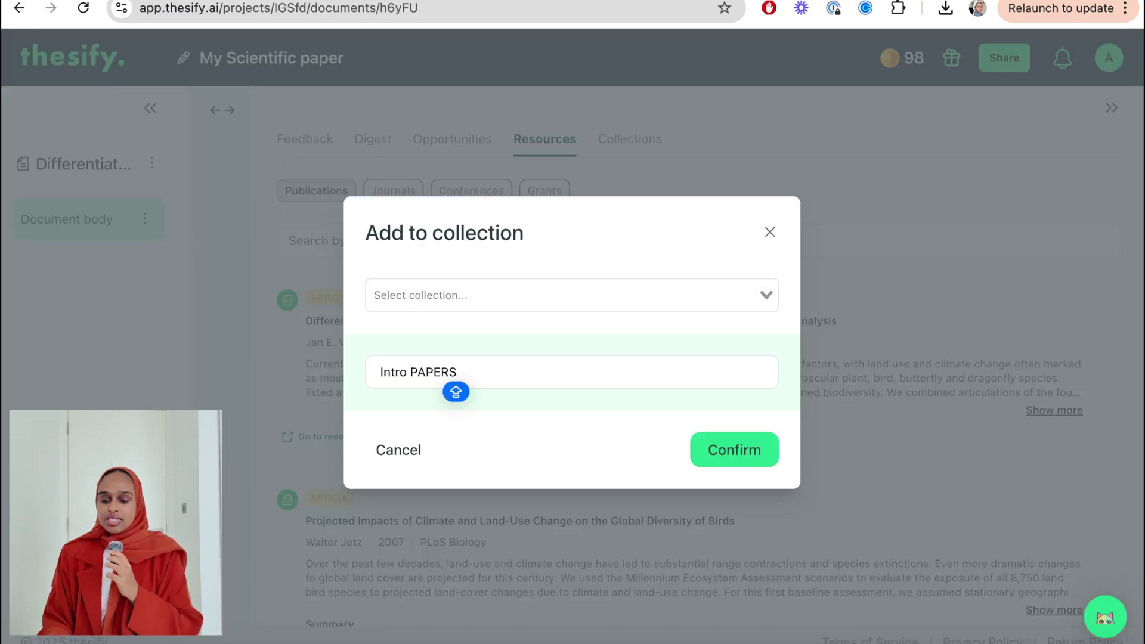
click(761, 449)
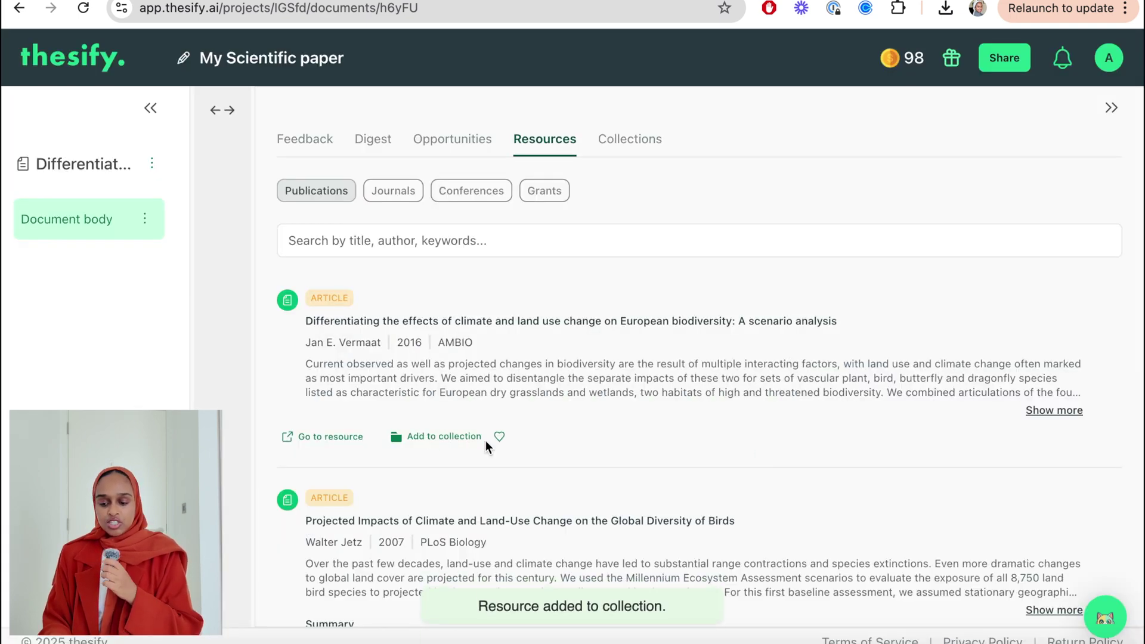
click(617, 140)
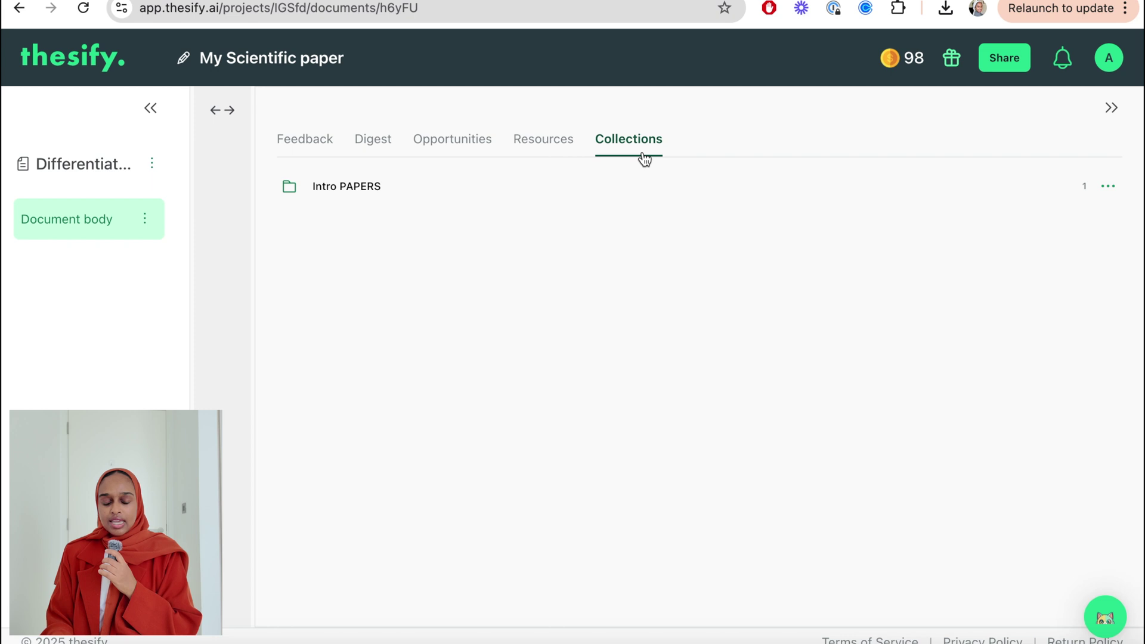